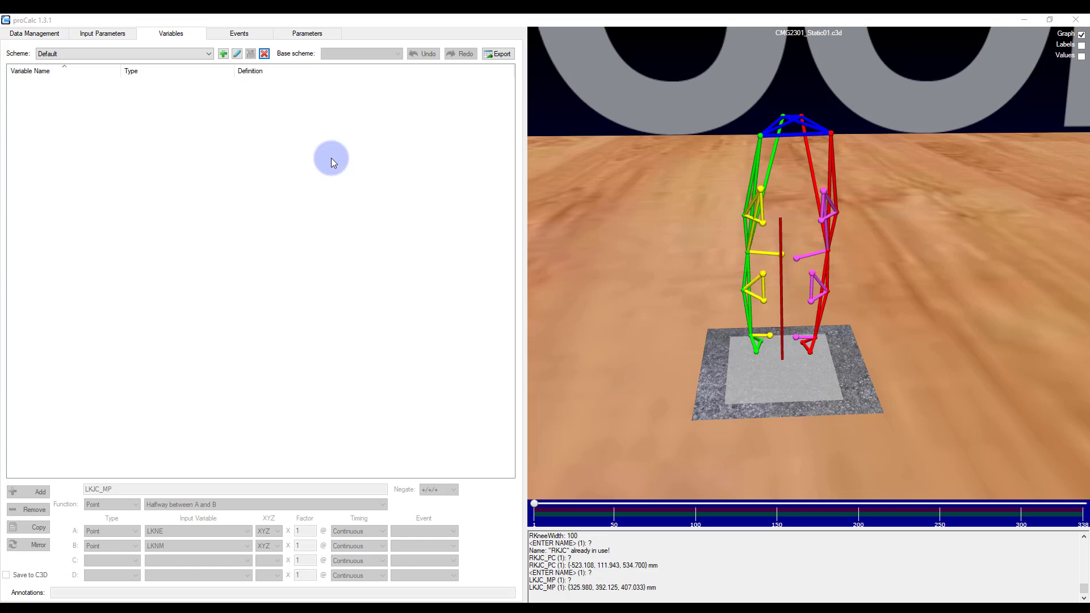
Create a new variable scheme named Midpoint
{"action": "left_click", "coordinate": [223, 54]}
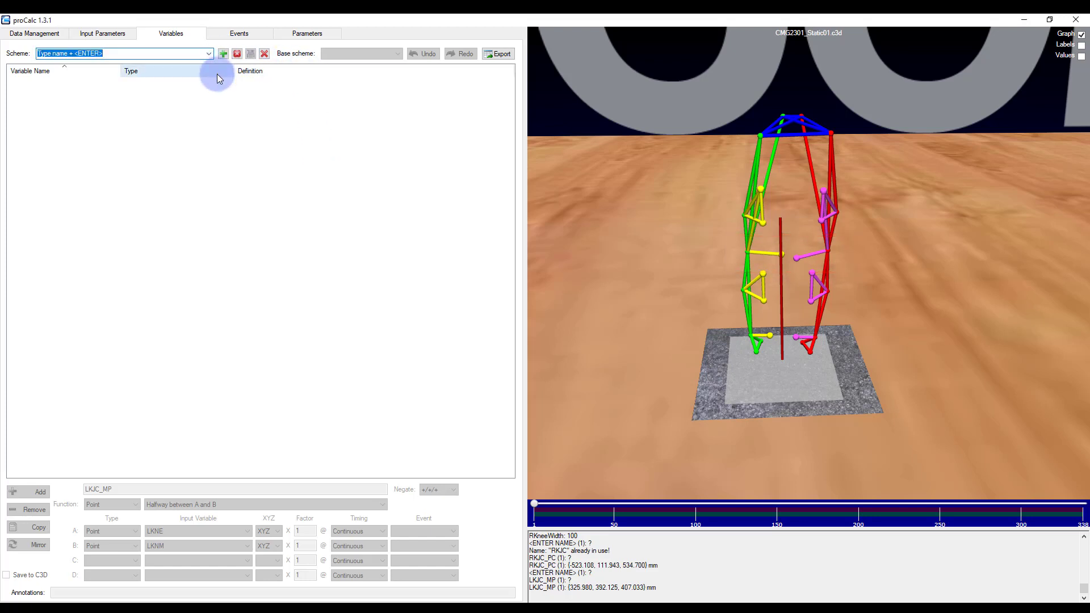
{"action": "type", "text": "Midpoint"}
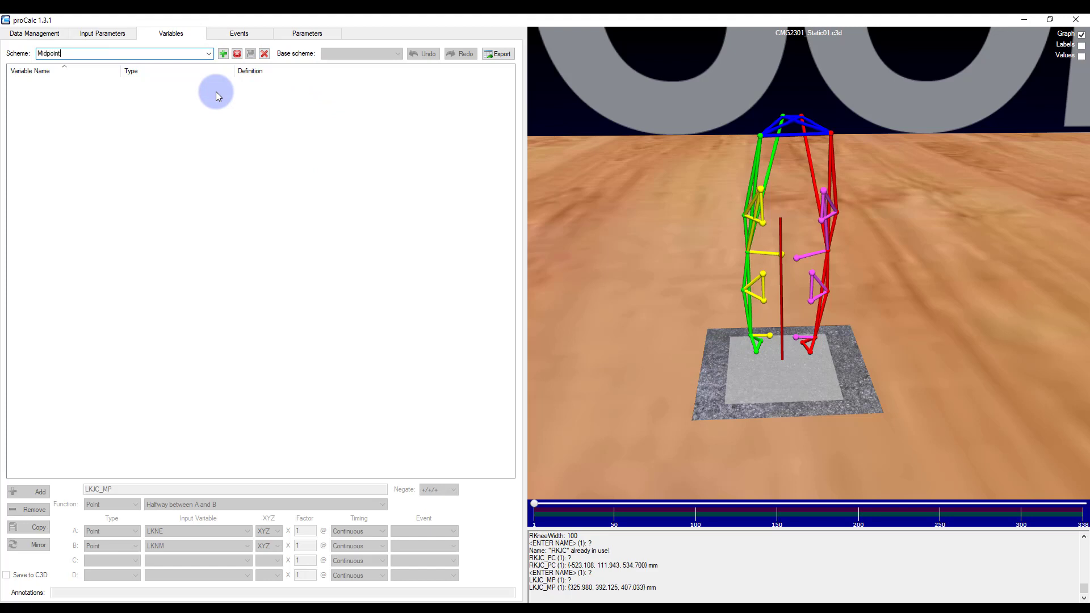
{"action": "key", "text": "Return"}
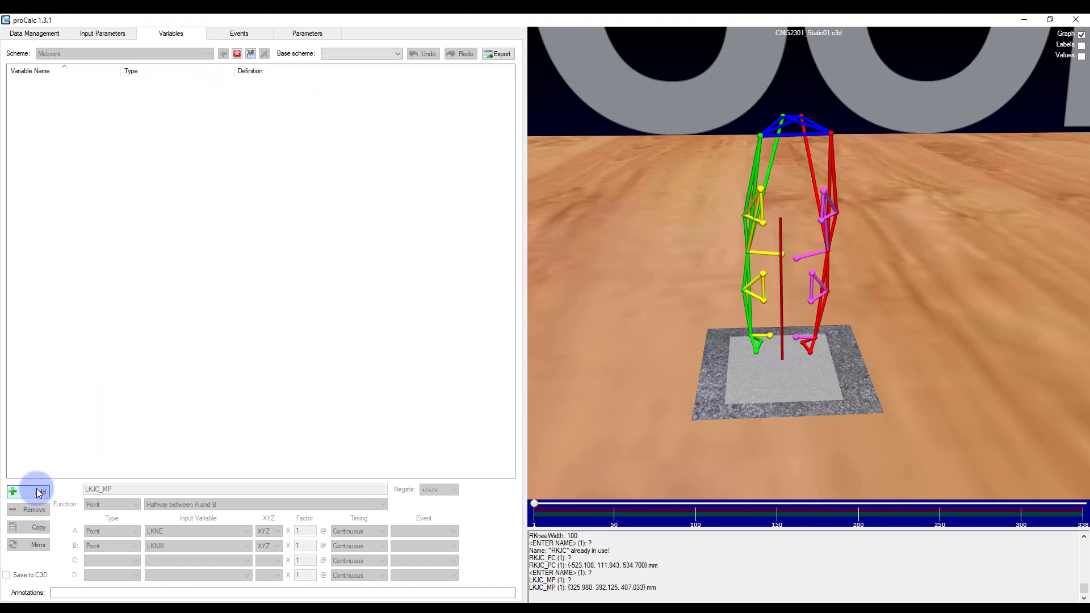
Add a variable LKJC defined as the point halfway between the left knee markers LKNE and LKNM
{"action": "left_click", "coordinate": [38, 492]}
{"action": "type", "text": "L"}
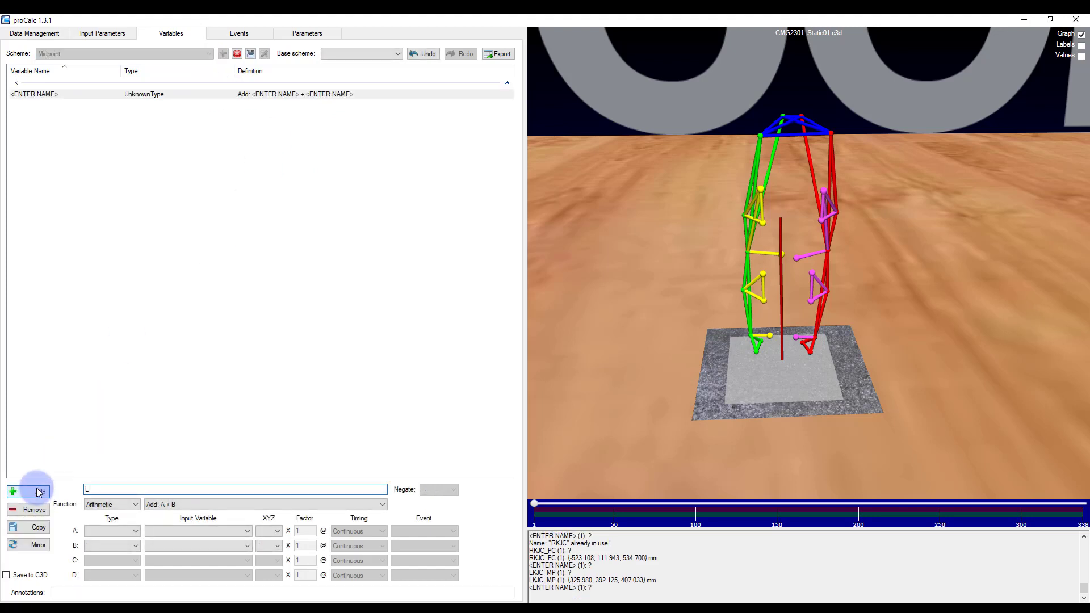
{"action": "type", "text": "KJC"}
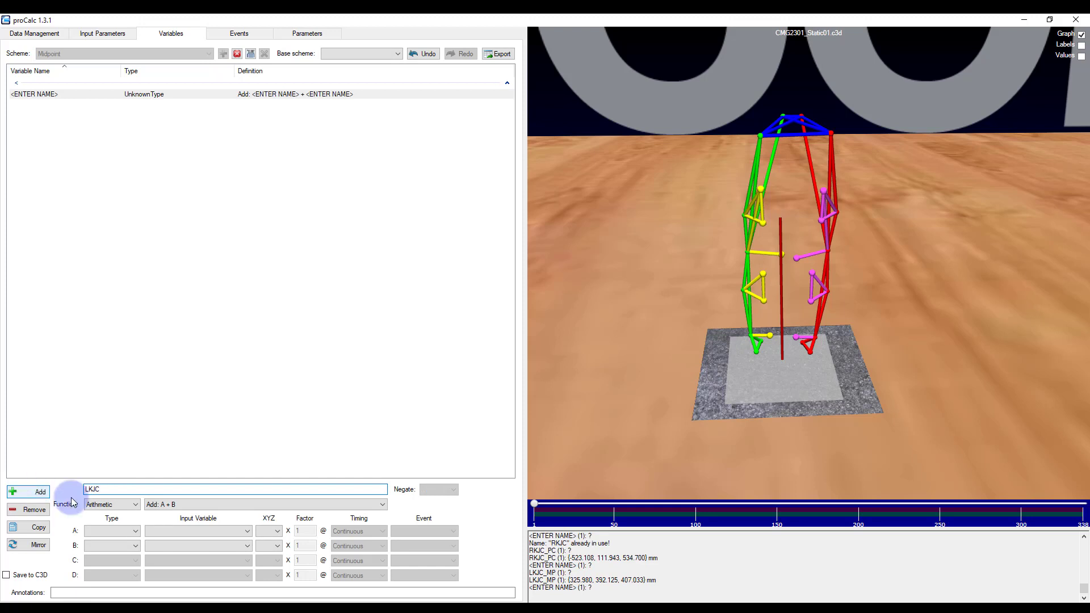
{"action": "left_click", "coordinate": [122, 505]}
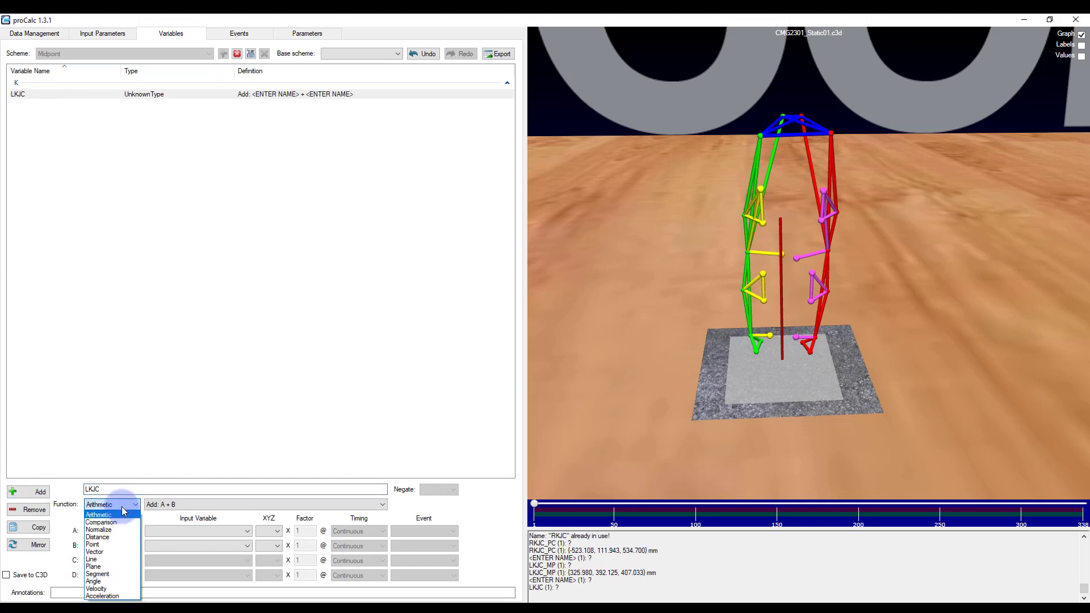
{"action": "left_click", "coordinate": [94, 544]}
{"action": "left_click", "coordinate": [162, 509]}
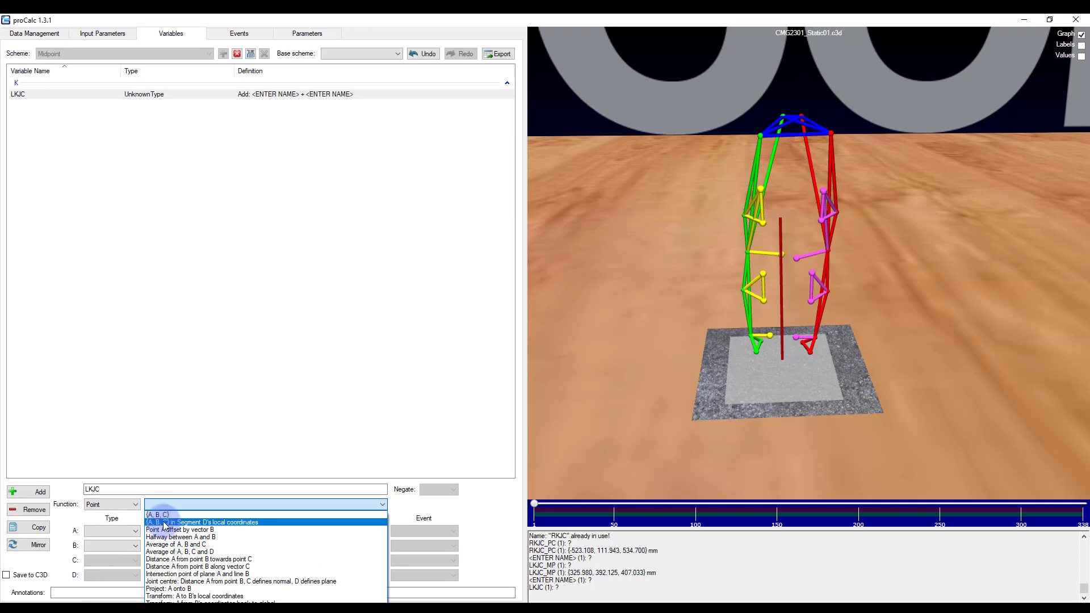
{"action": "left_click", "coordinate": [164, 537]}
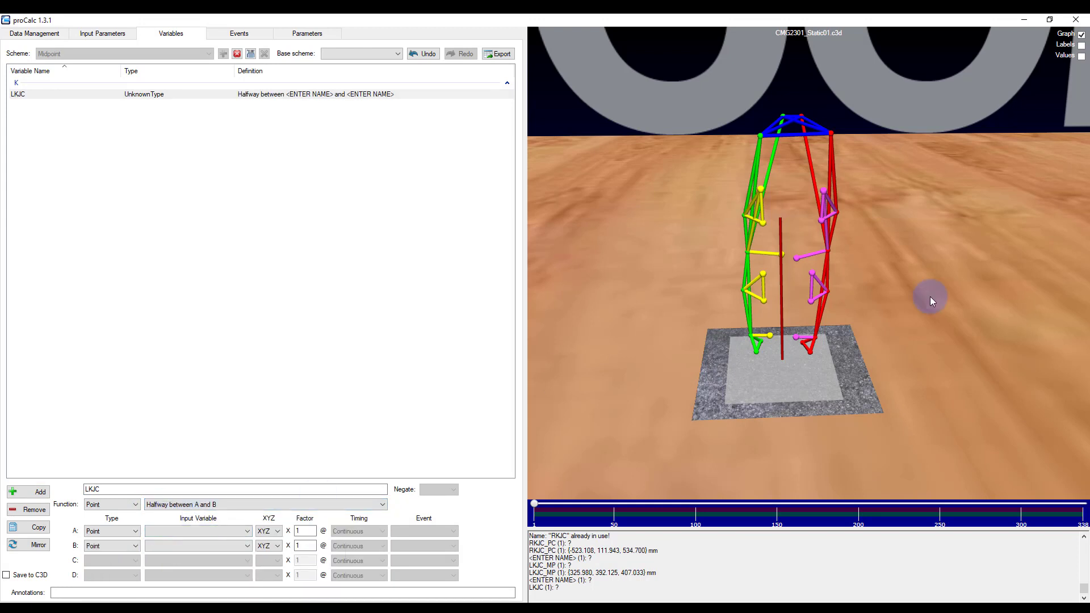
{"action": "left_click", "coordinate": [827, 251]}
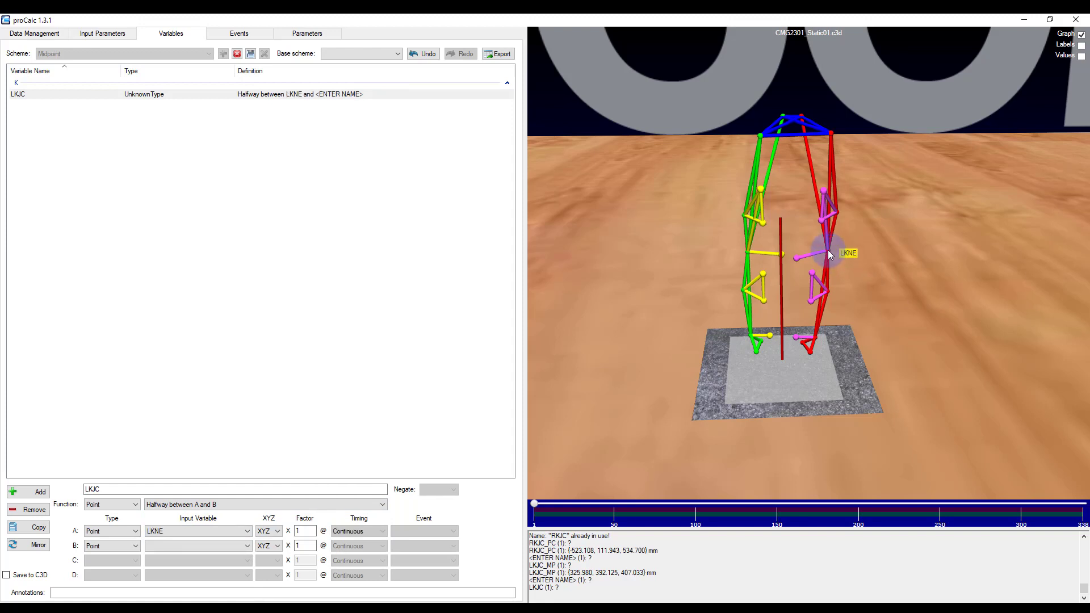
{"action": "left_click", "coordinate": [797, 261]}
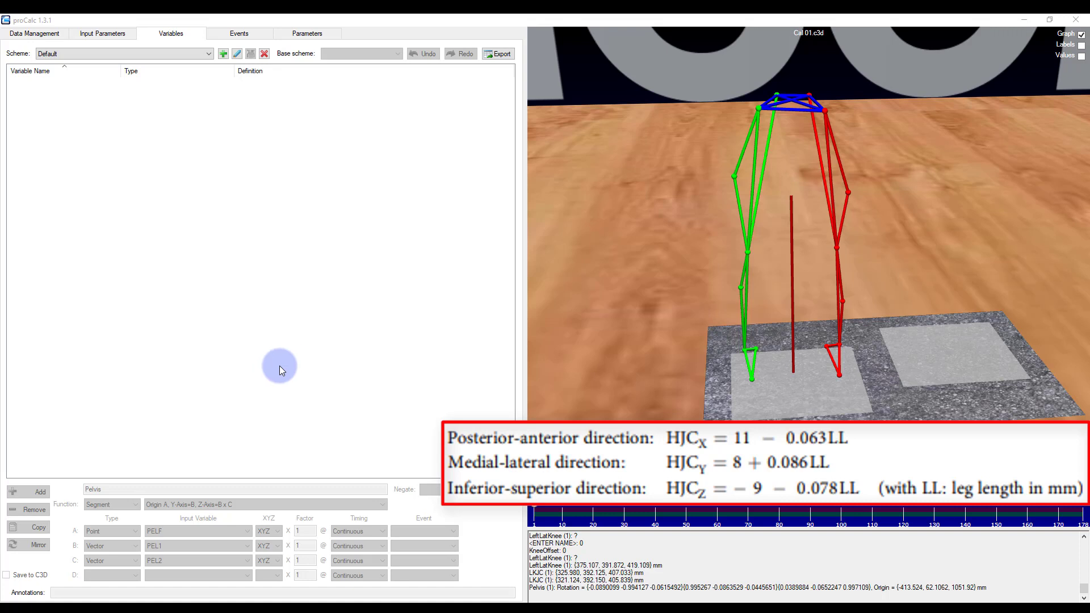
Switch to the Pelvis variable scheme and show the Pelvis segment's axes in the 3D view
{"action": "left_click", "coordinate": [179, 52]}
{"action": "left_click", "coordinate": [165, 73]}
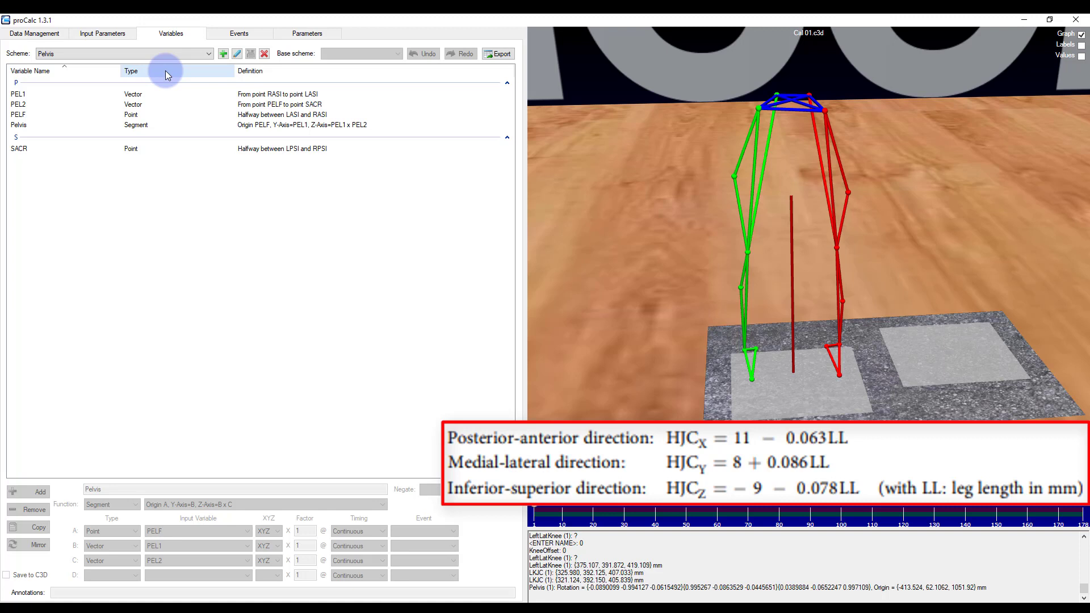
{"action": "left_click", "coordinate": [142, 127]}
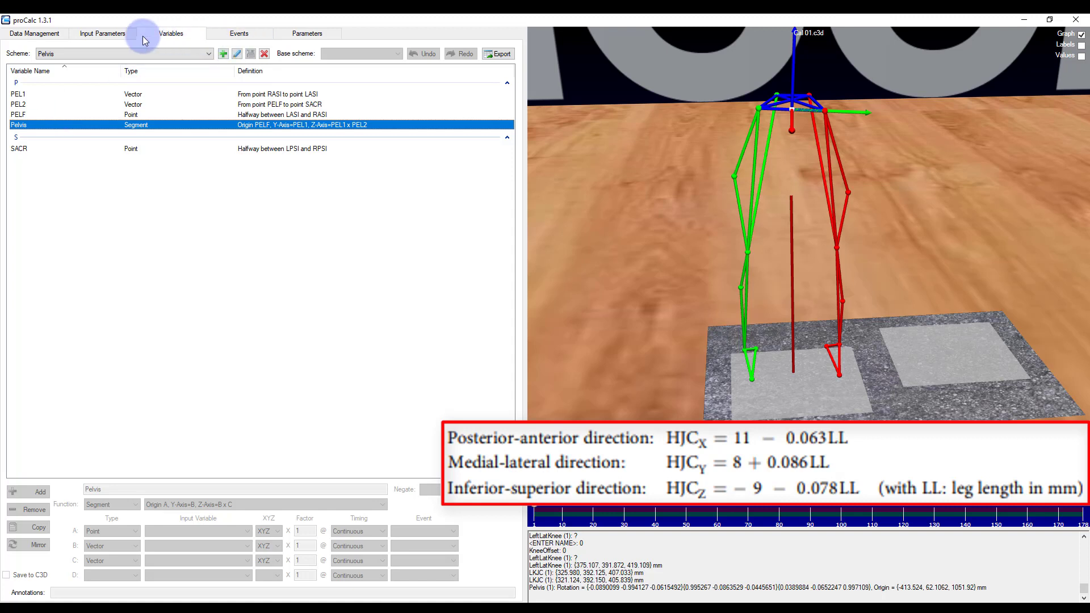
Create a new input parameter scheme named JointCenters
{"action": "left_click", "coordinate": [108, 33]}
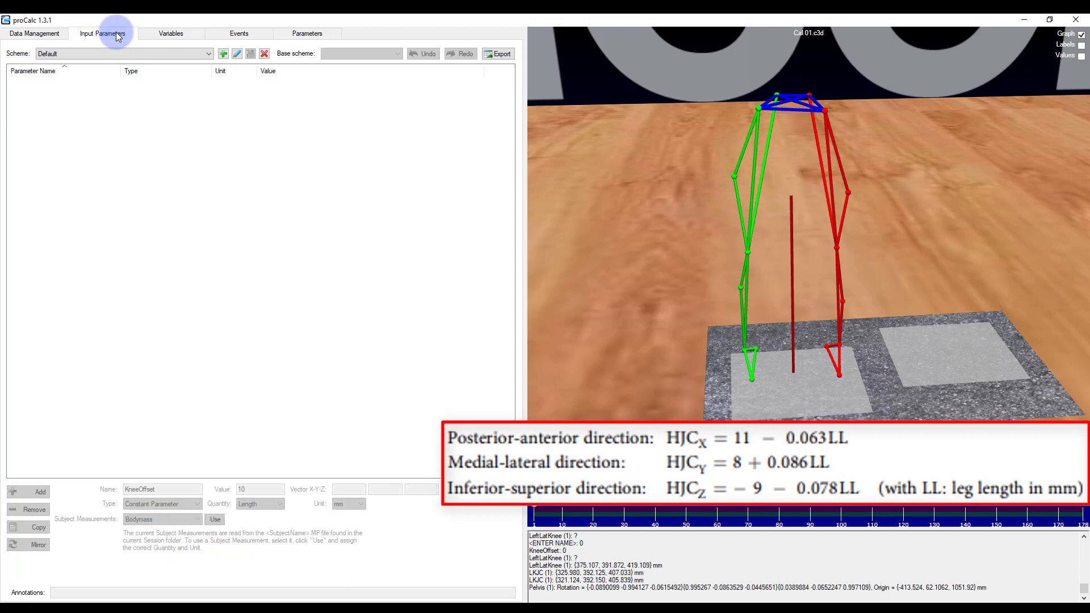
{"action": "left_click", "coordinate": [223, 53]}
{"action": "type", "text": "Join"}
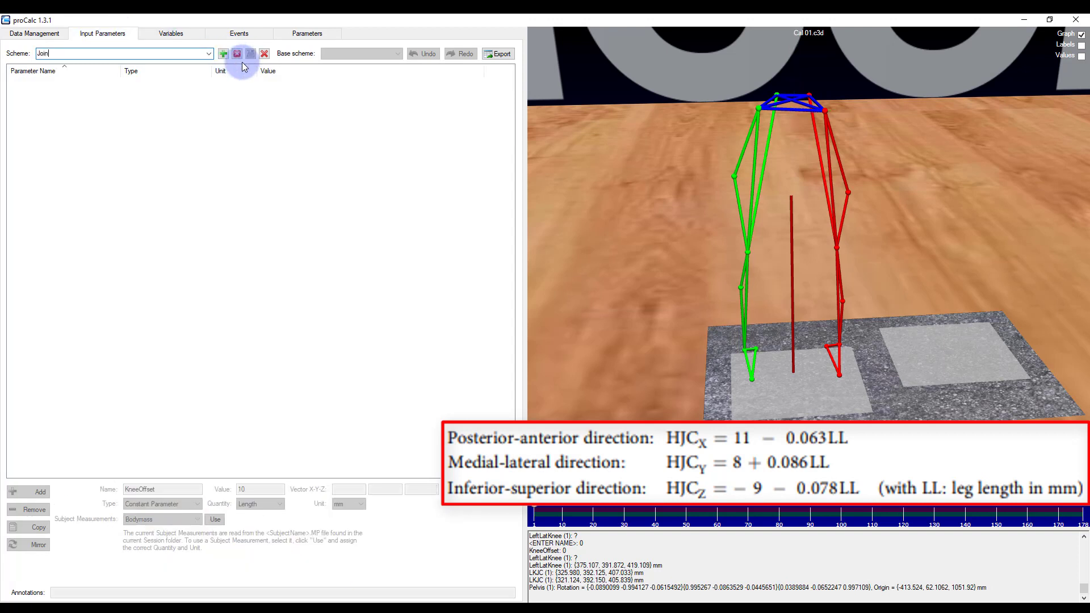
{"action": "type", "text": "tCenters"}
{"action": "key", "text": "Return"}
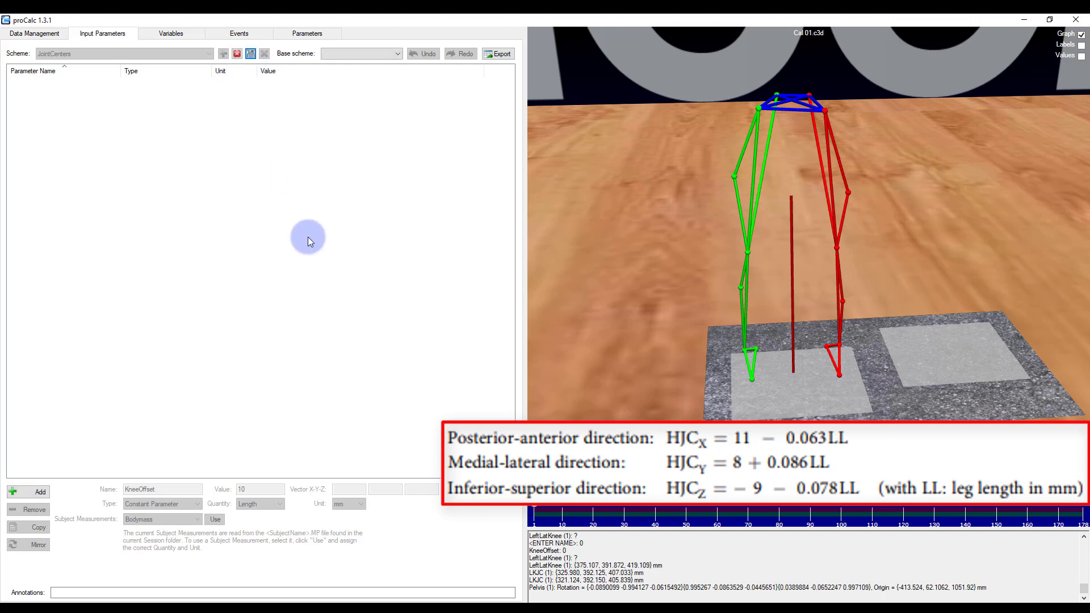
Add a constant parameter X with value 11 and quantity Length in mm
{"action": "left_click", "coordinate": [32, 492]}
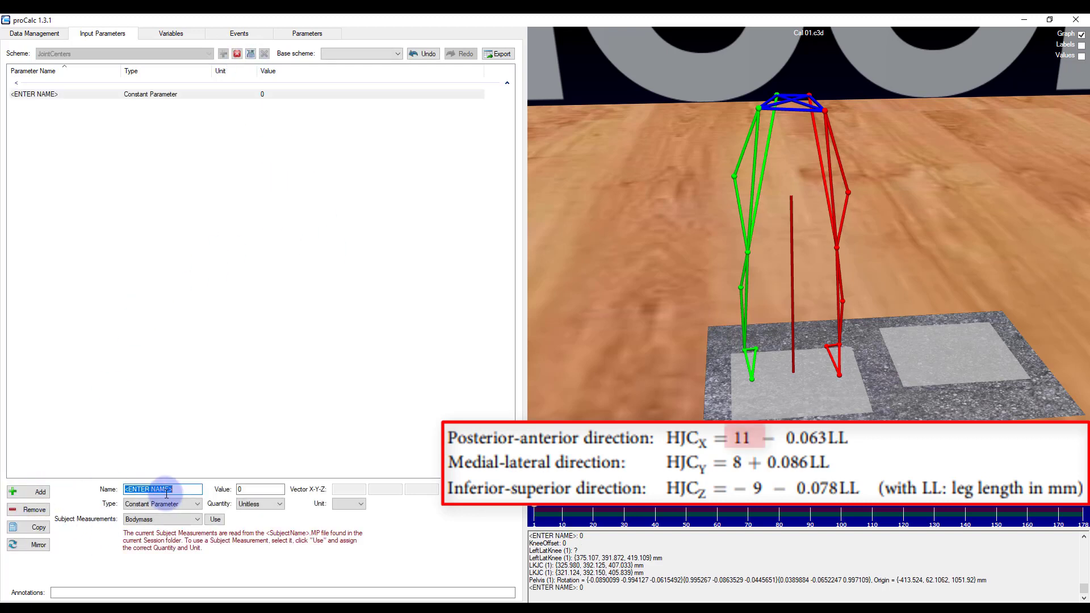
{"action": "type", "text": "X"}
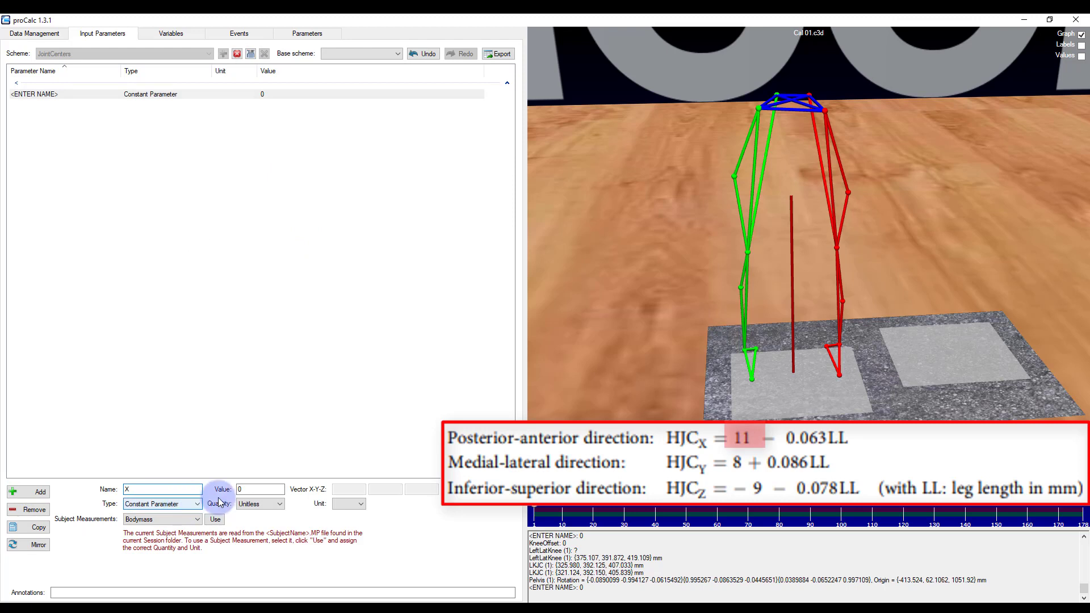
{"action": "left_click", "coordinate": [253, 488]}
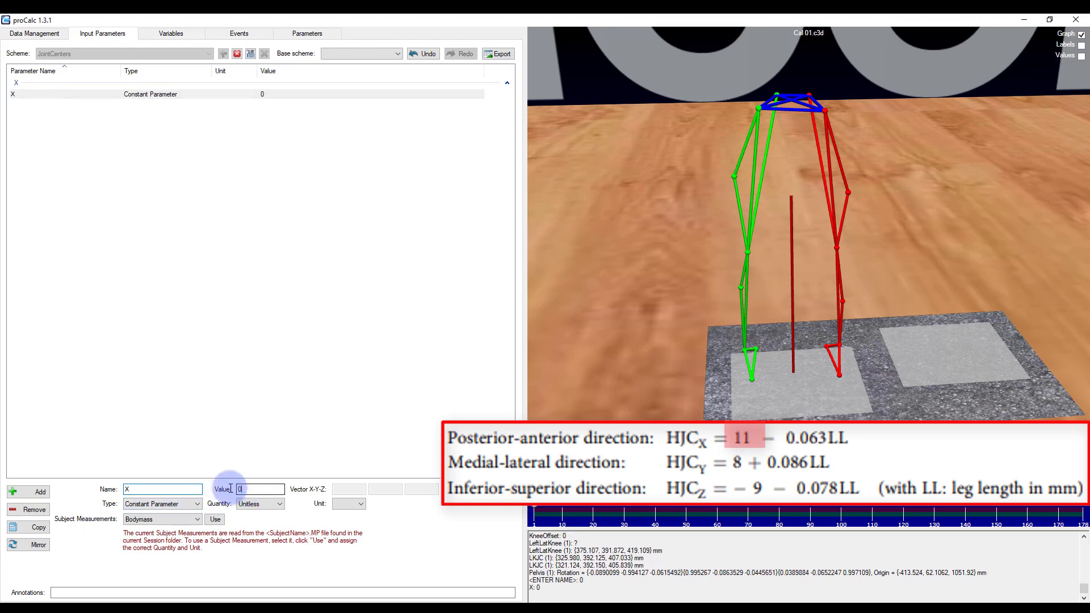
{"action": "type", "text": "11"}
{"action": "left_click", "coordinate": [255, 504]}
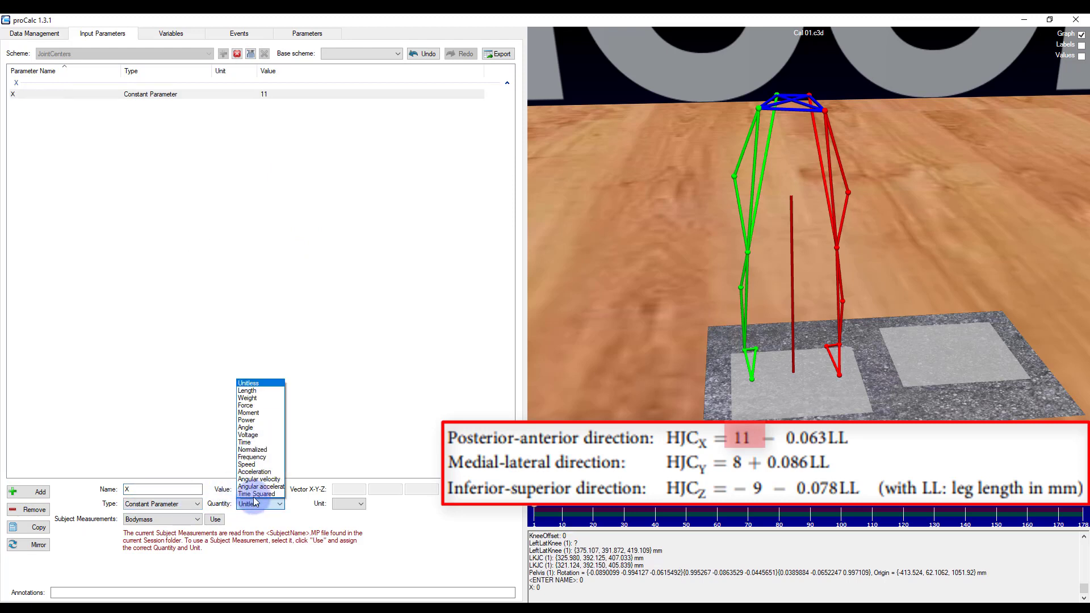
{"action": "left_click", "coordinate": [247, 390]}
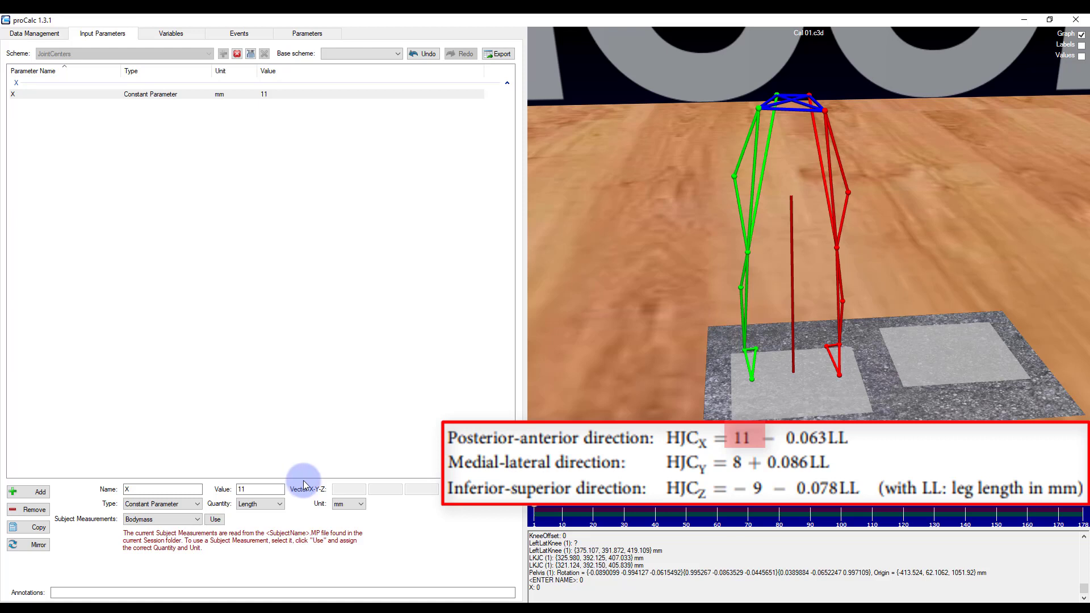
Add a constant parameter Y with quantity Length in mm and value 8
{"action": "left_click", "coordinate": [36, 492]}
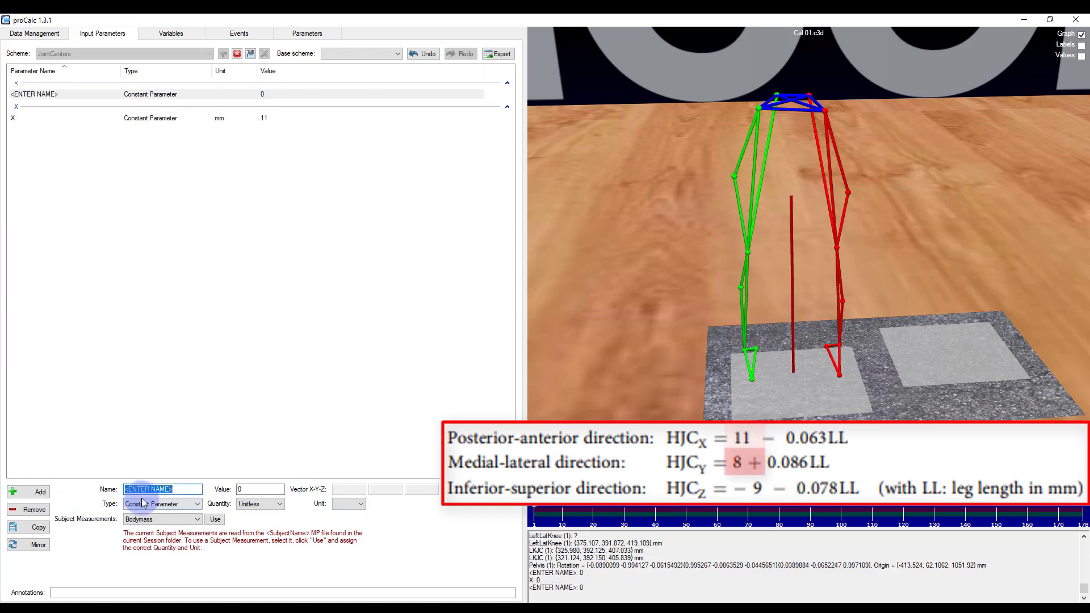
{"action": "type", "text": "Y"}
{"action": "key", "text": "Return"}
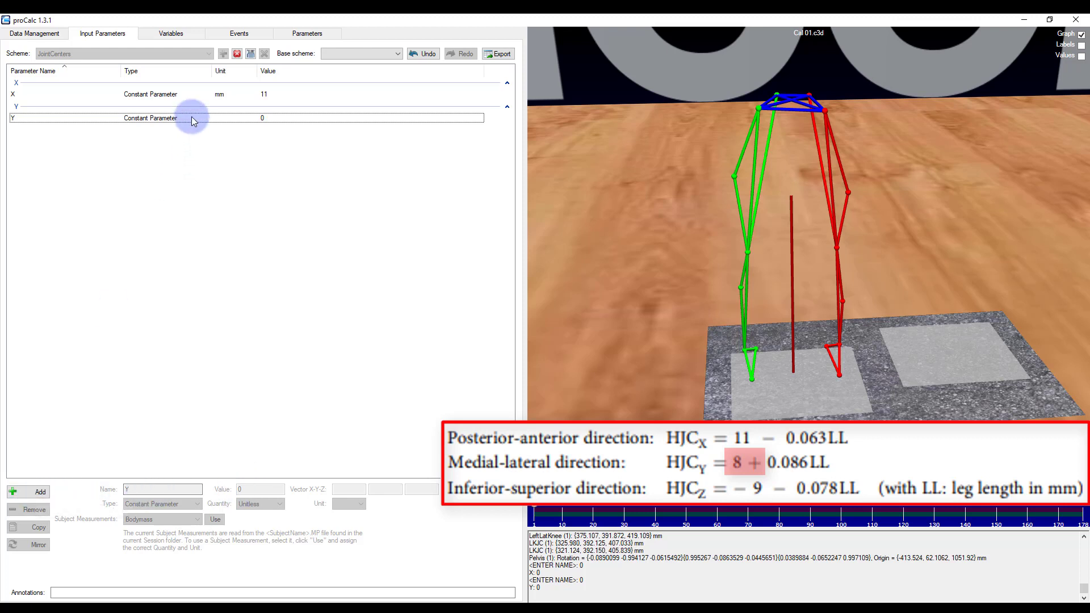
{"action": "left_click", "coordinate": [192, 118]}
{"action": "left_click", "coordinate": [248, 504]}
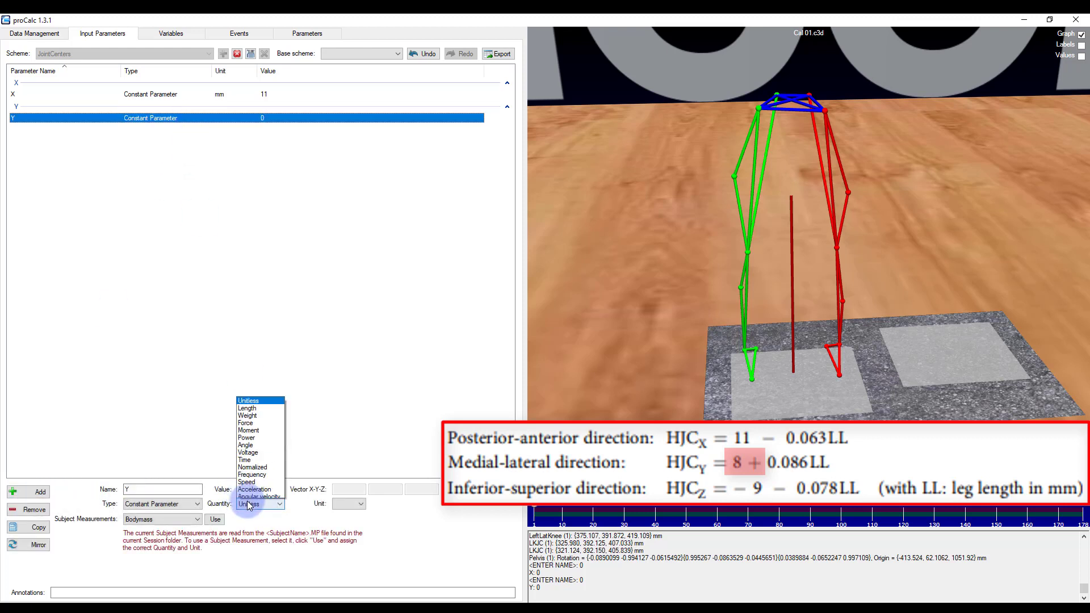
{"action": "left_click", "coordinate": [243, 411]}
{"action": "left_click", "coordinate": [243, 489]}
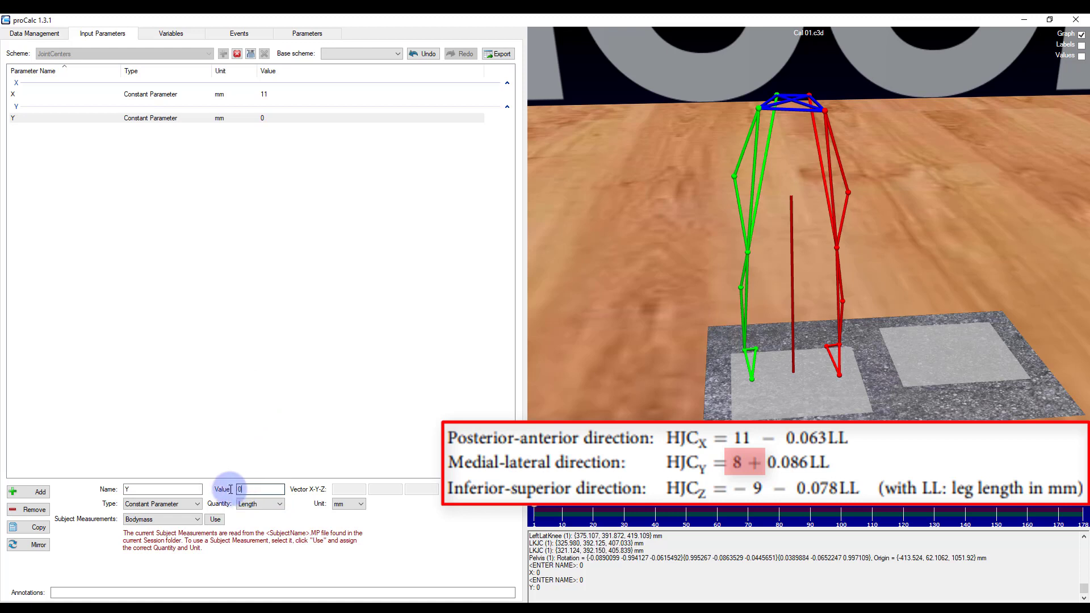
{"action": "double_click", "coordinate": [231, 488]}
{"action": "type", "text": "8"}
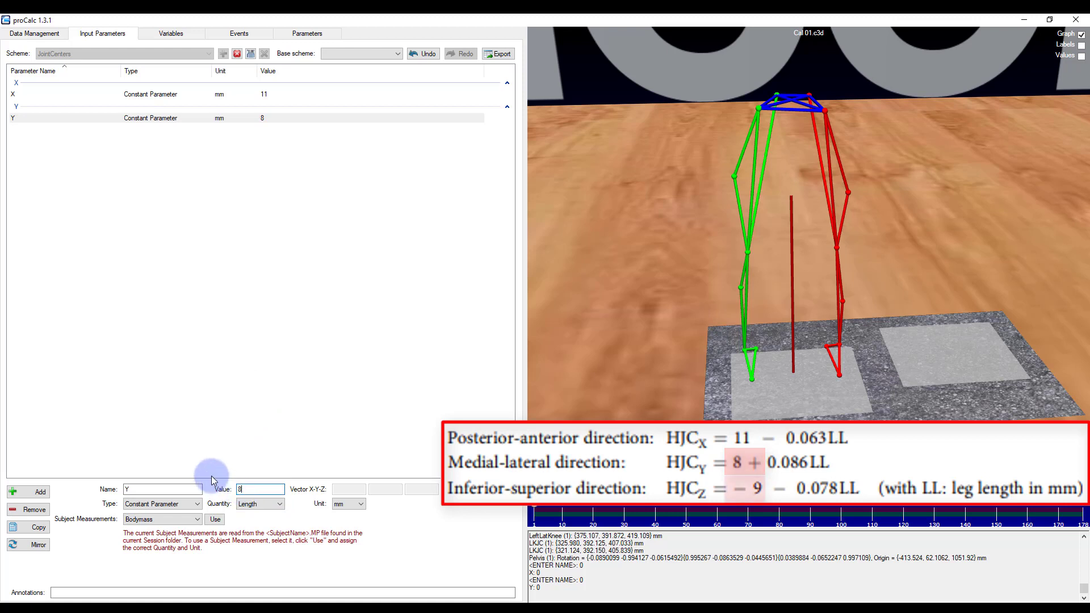
Add a constant parameter Z with value -9 and quantity Length in mm
{"action": "left_click", "coordinate": [33, 492]}
{"action": "left_click", "coordinate": [32, 492]}
{"action": "type", "text": "Z"}
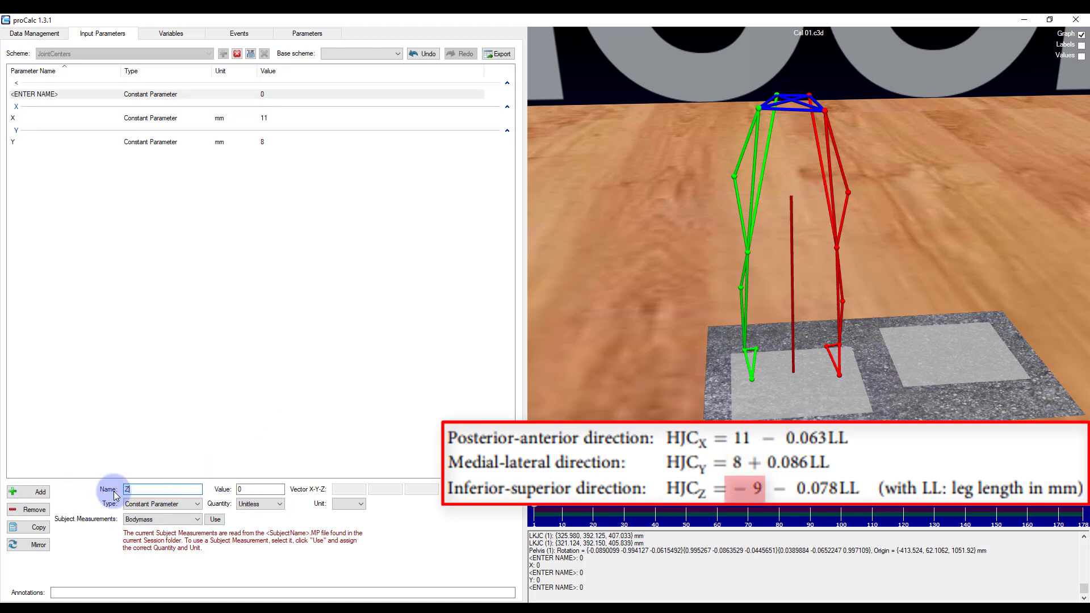
{"action": "double_click", "coordinate": [258, 489]}
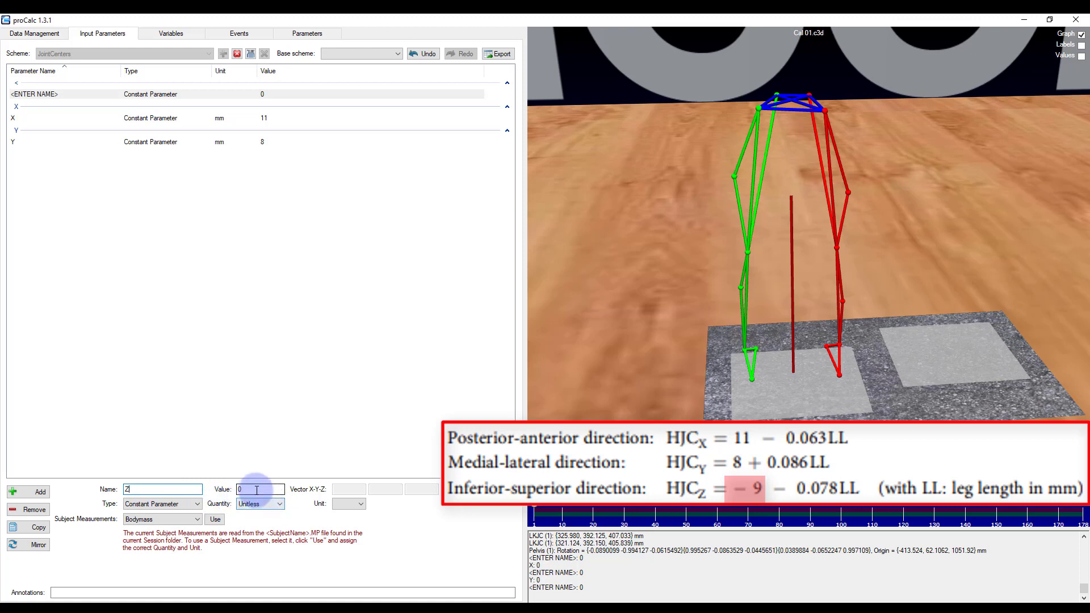
{"action": "type", "text": "-9"}
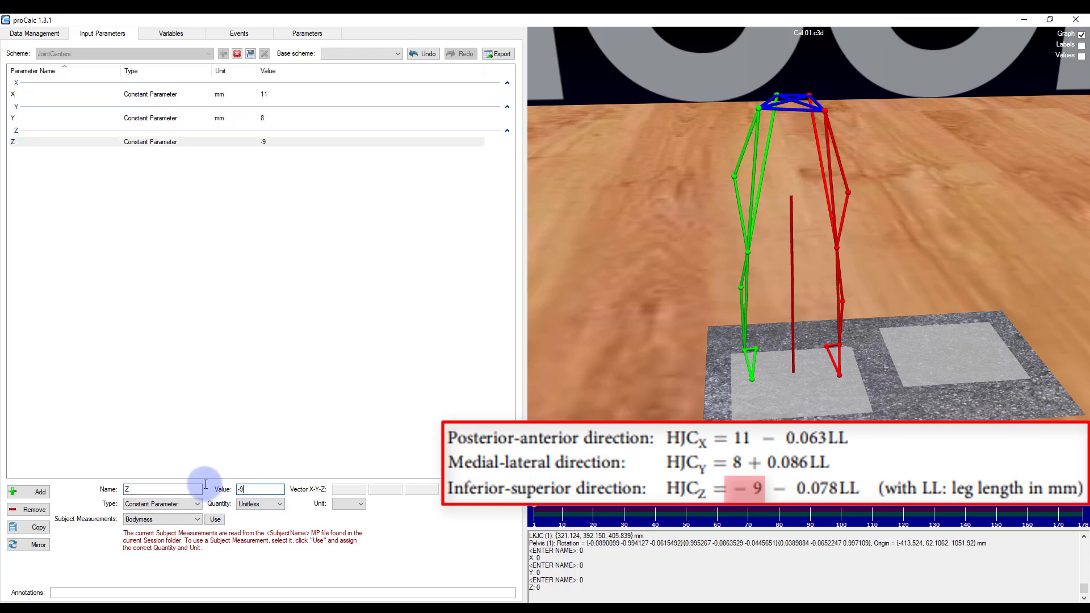
{"action": "left_click", "coordinate": [265, 510]}
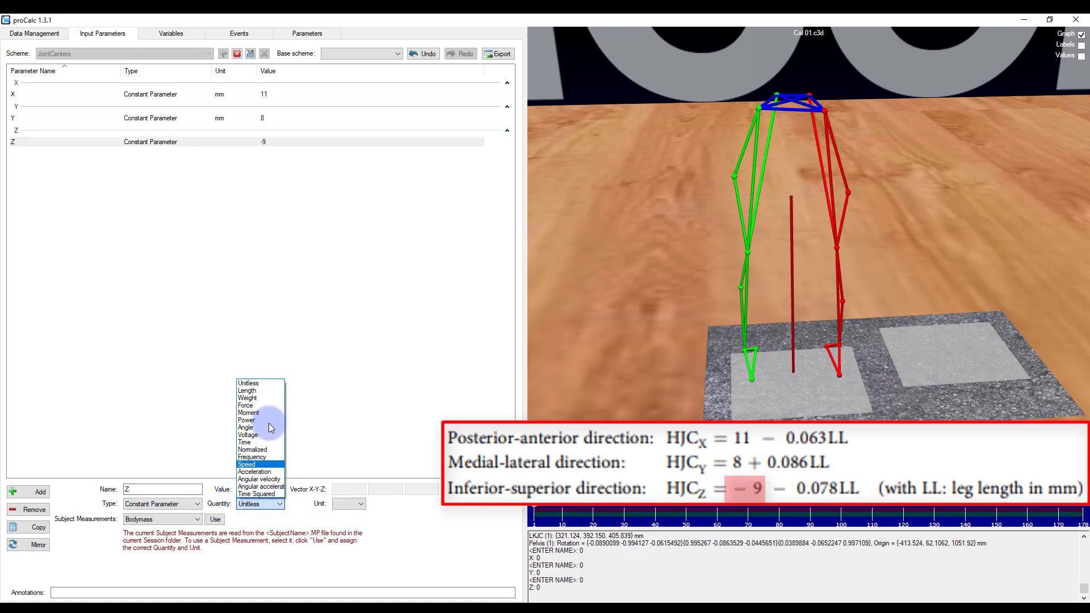
{"action": "left_click", "coordinate": [259, 392]}
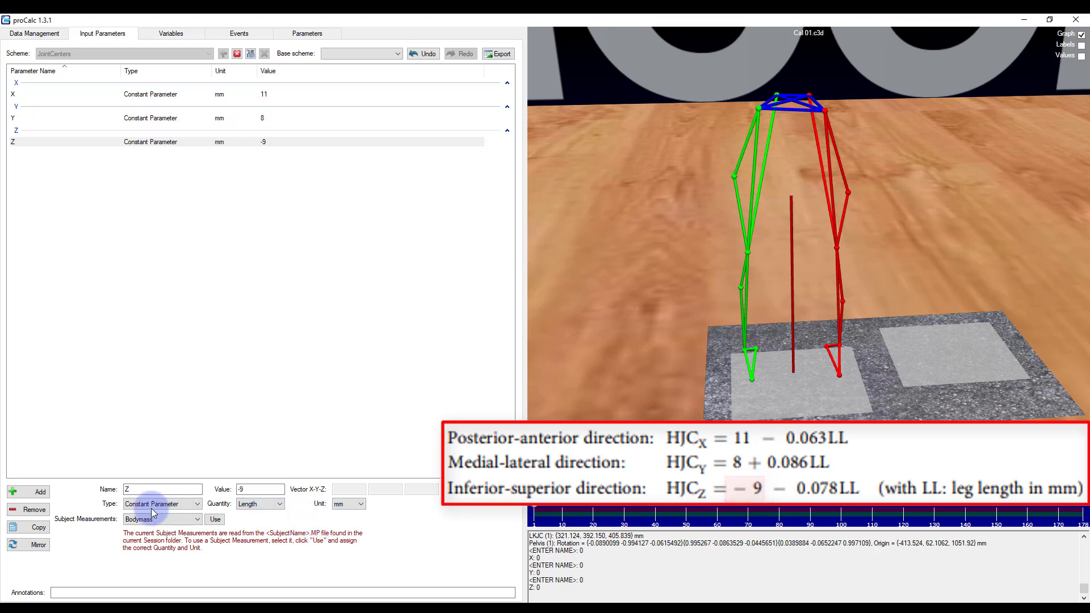
Add an input parameter that uses the subject measurement LLegLength
{"action": "left_click", "coordinate": [32, 492]}
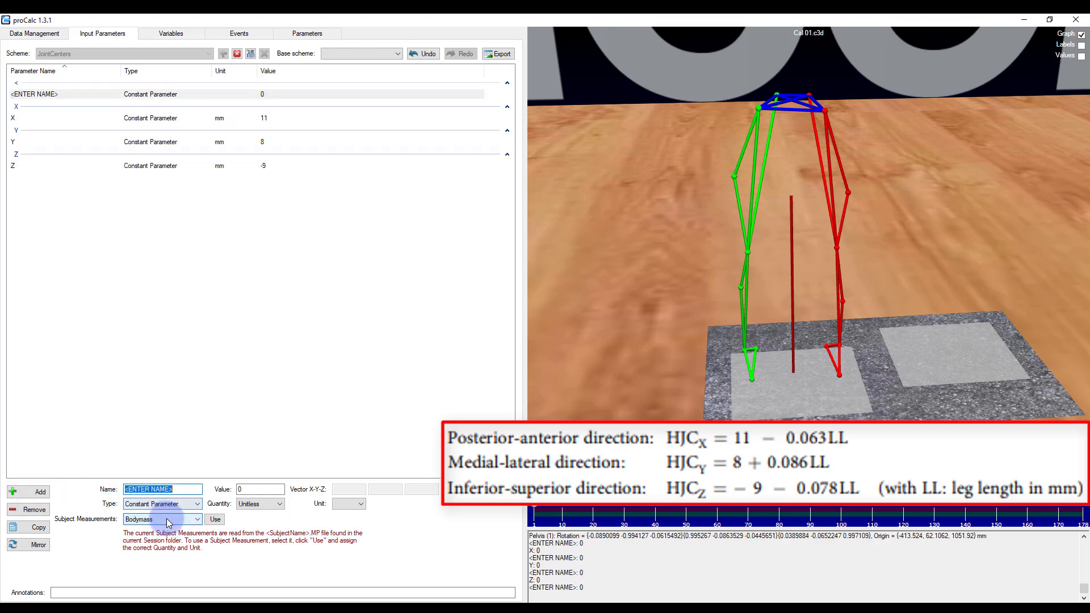
{"action": "left_click", "coordinate": [192, 523]}
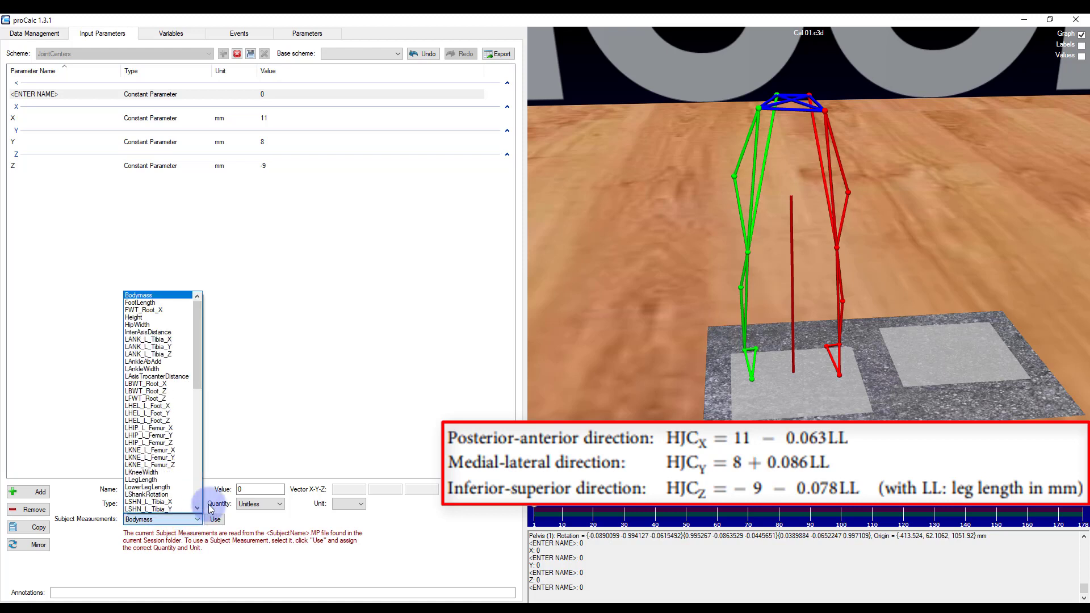
{"action": "left_click", "coordinate": [157, 481]}
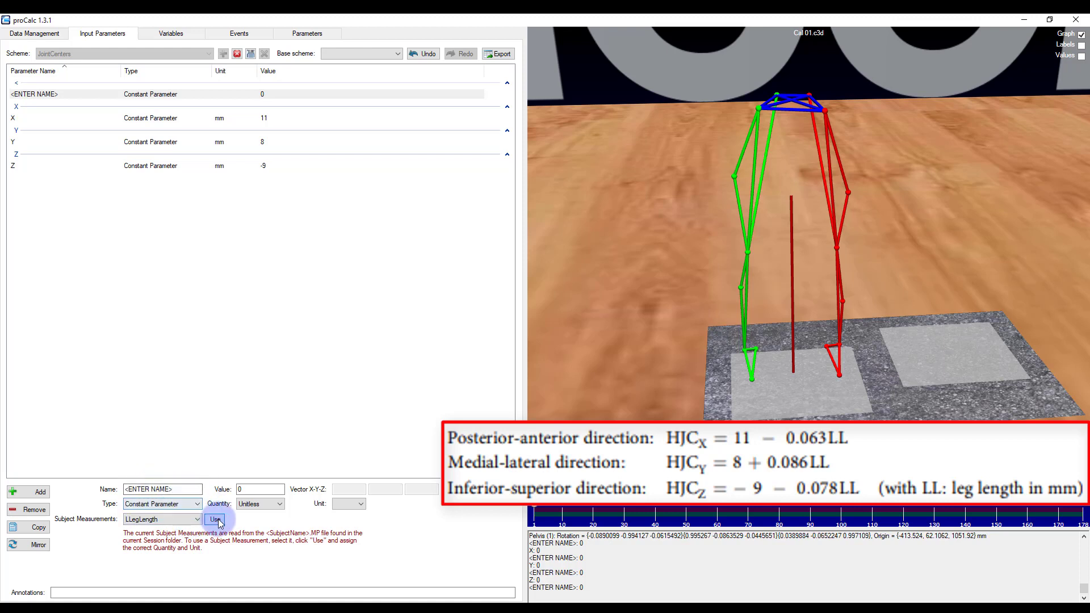
{"action": "left_click", "coordinate": [215, 519]}
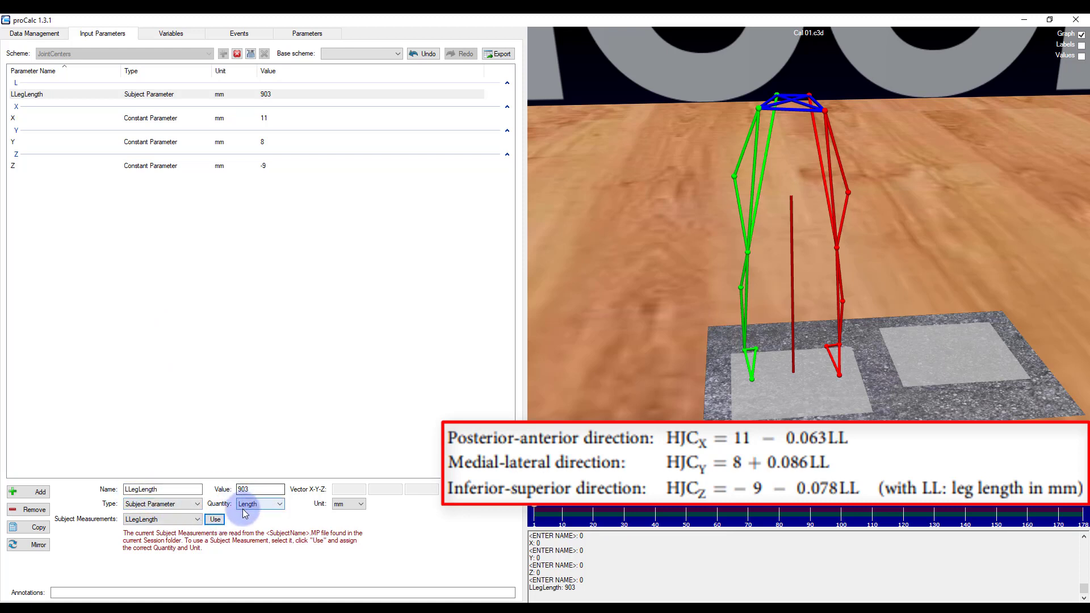
Add an input parameter that uses the subject measurement RLegLength, and save the JointCenters input parameter scheme
{"action": "left_click", "coordinate": [17, 491]}
{"action": "left_click", "coordinate": [142, 518]}
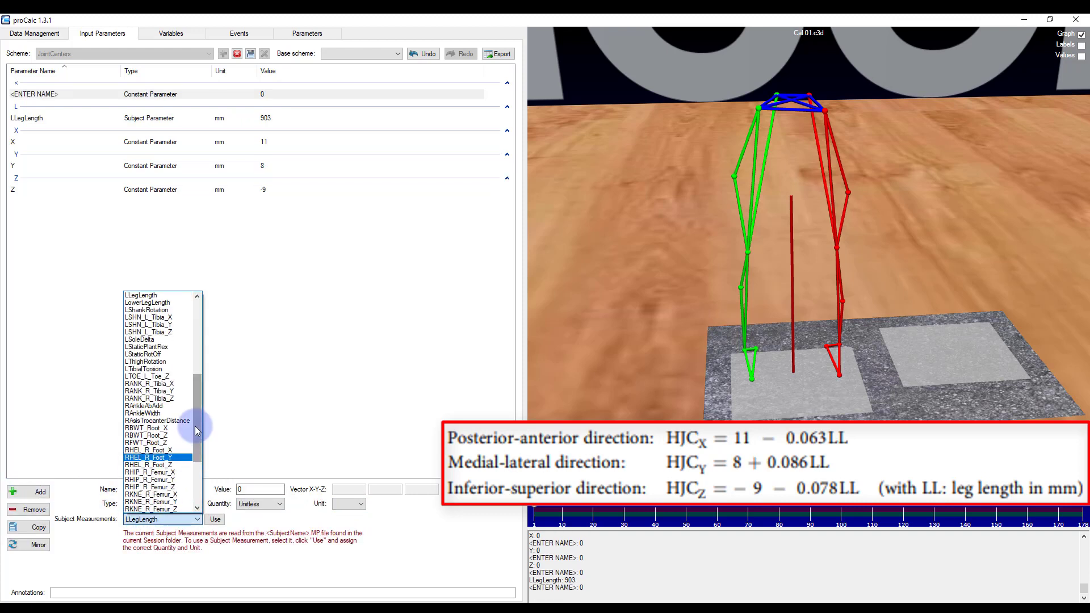
{"action": "left_click_drag", "start_coordinate": [196, 426], "coordinate": [197, 484]}
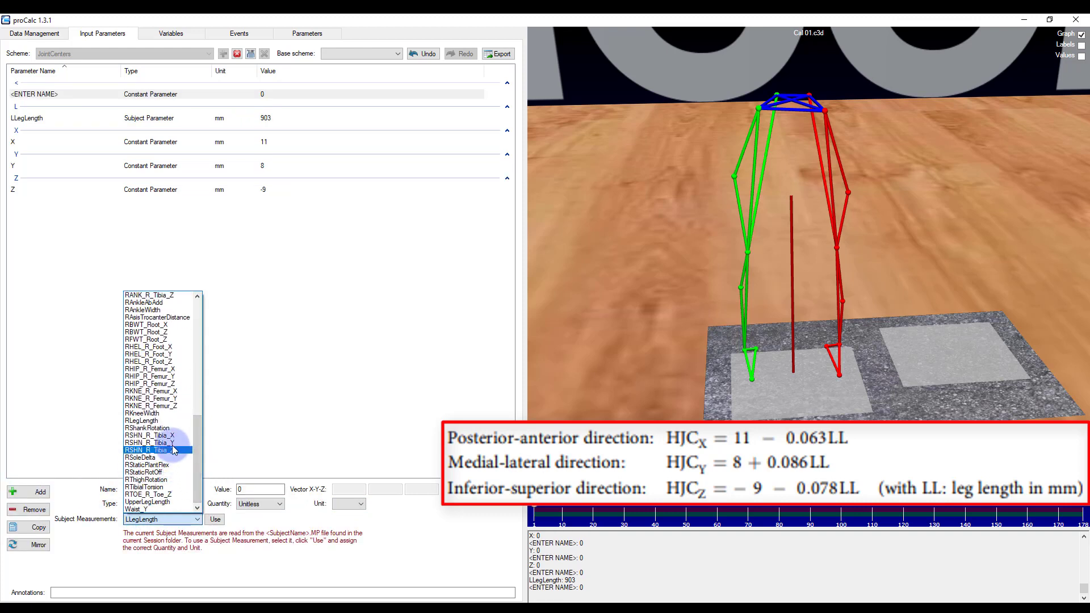
{"action": "left_click", "coordinate": [172, 421]}
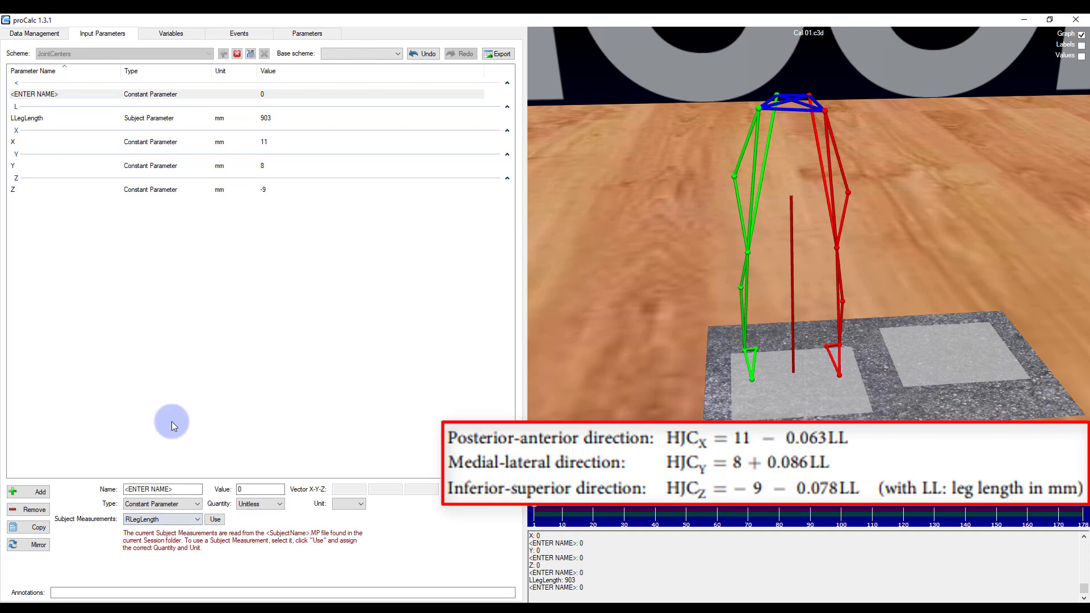
{"action": "left_click", "coordinate": [215, 519]}
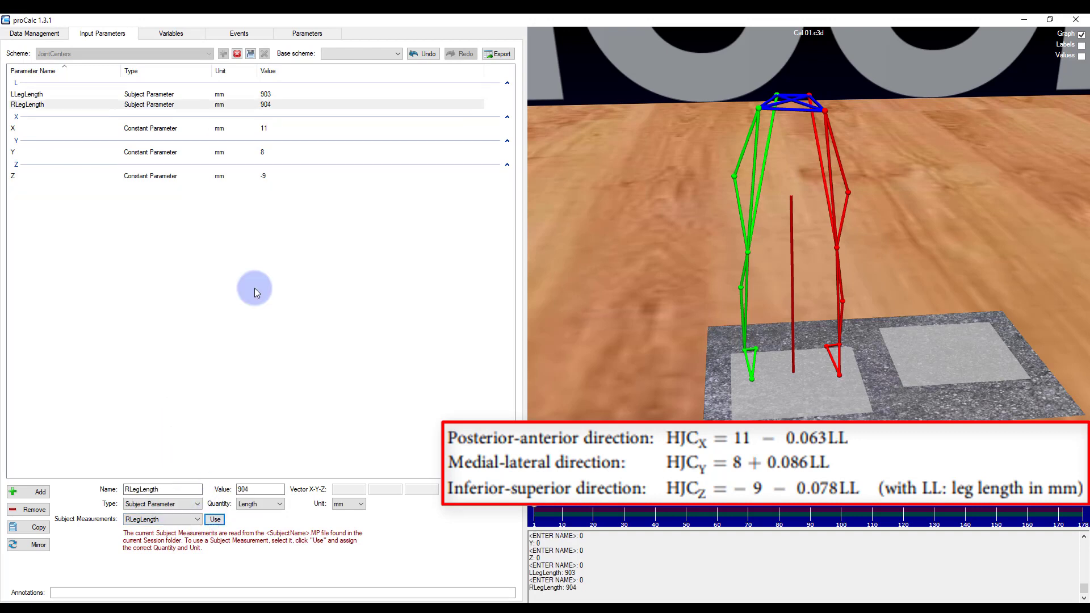
{"action": "left_click", "coordinate": [249, 55]}
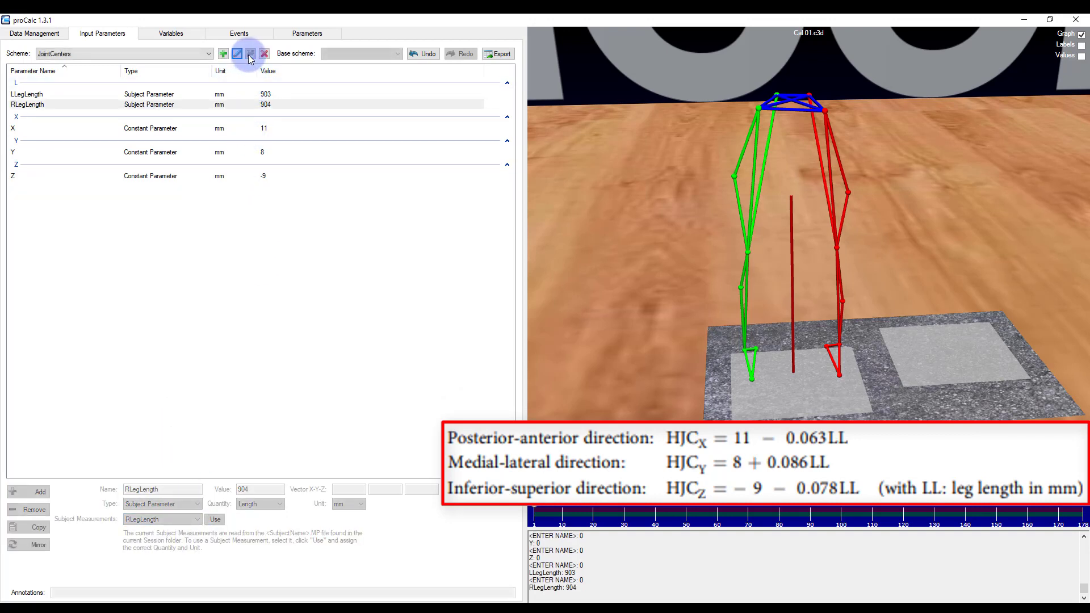
Create a new variables scheme named JointCenter with Pelvis as its base scheme
{"action": "left_click", "coordinate": [171, 33]}
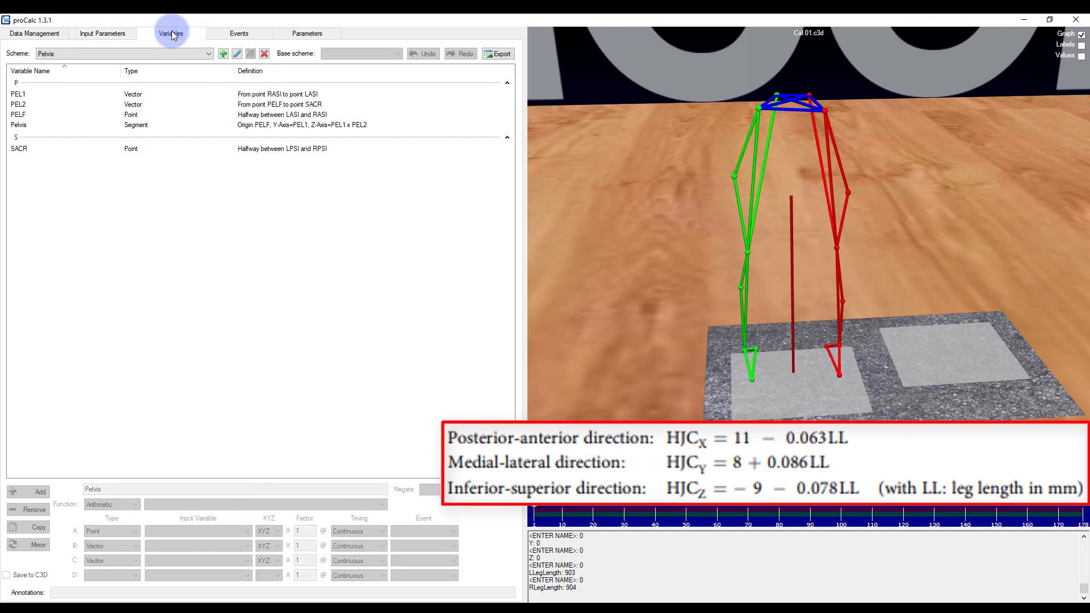
{"action": "left_click", "coordinate": [222, 54]}
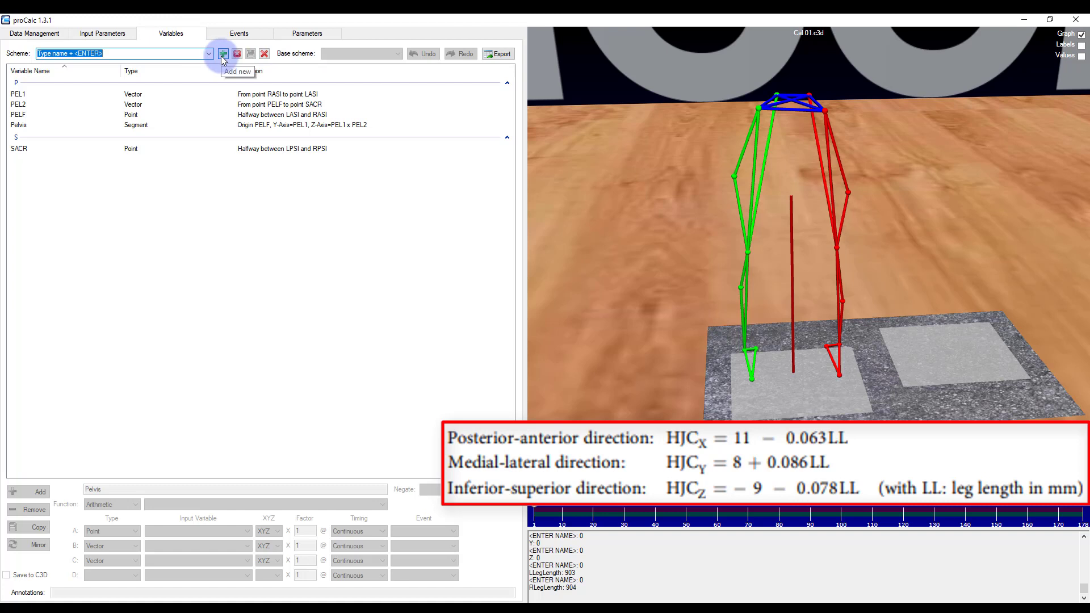
{"action": "type", "text": "JointCenter"}
{"action": "key", "text": "Return"}
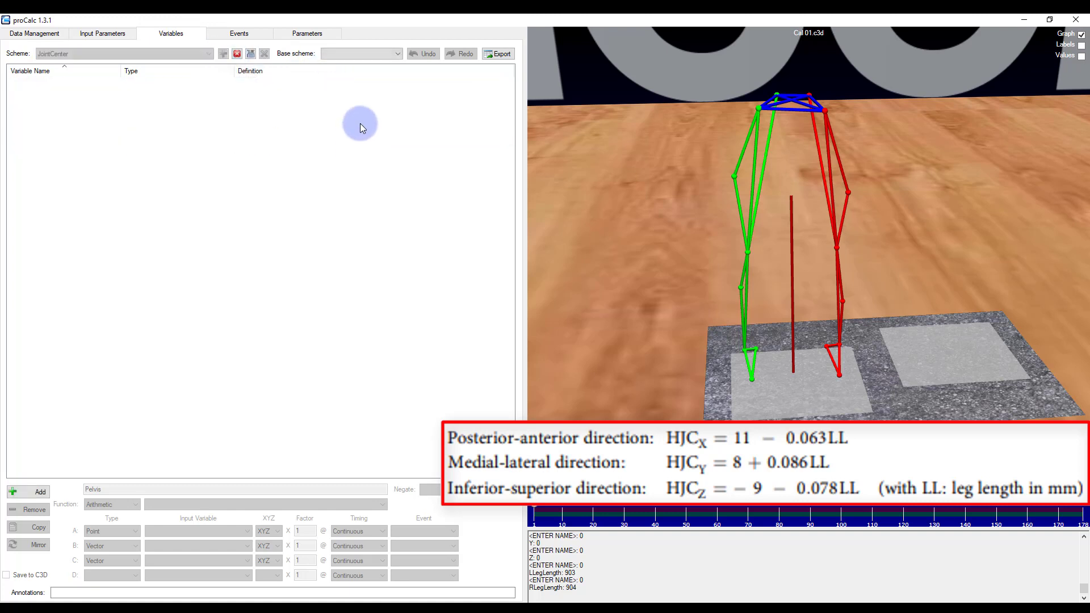
{"action": "left_click", "coordinate": [367, 52]}
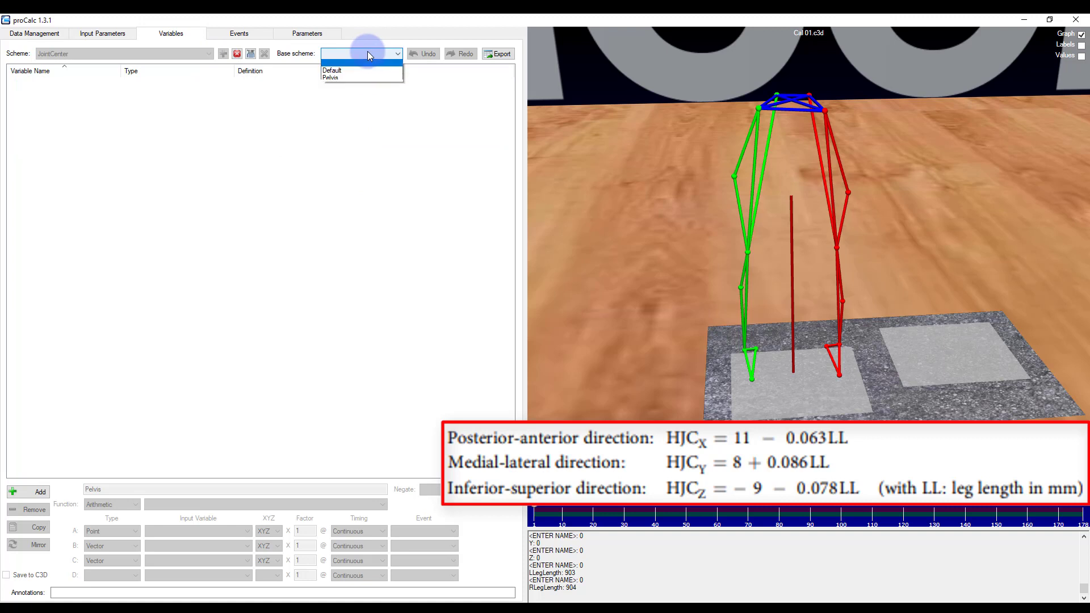
{"action": "left_click", "coordinate": [337, 77]}
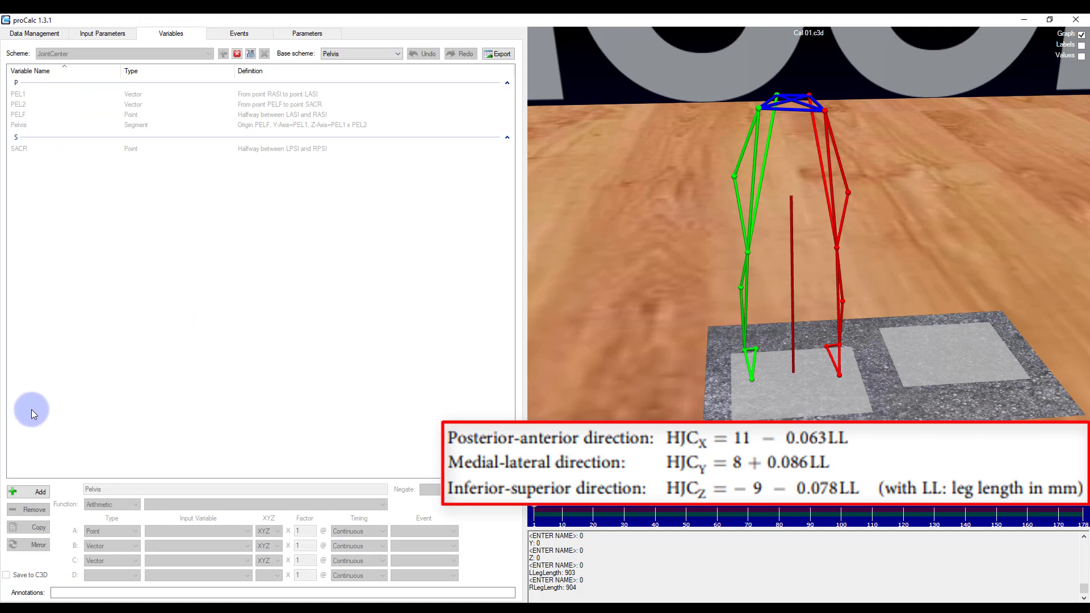
Add a variable named LHJC_X that uses the Arithmetic function Subtract: A - B
{"action": "left_click", "coordinate": [39, 492]}
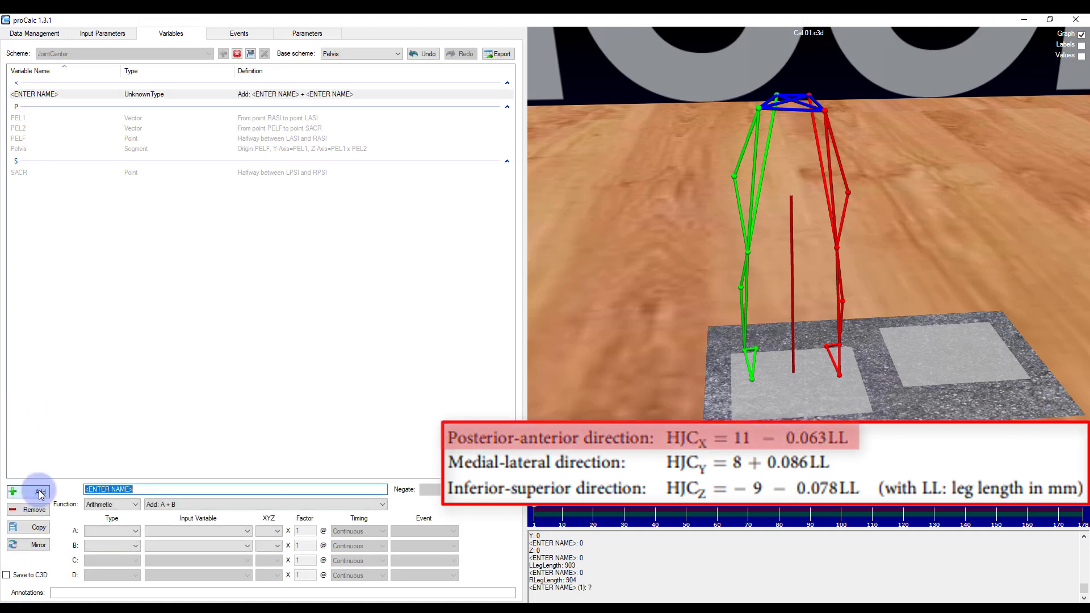
{"action": "type", "text": "LH"}
{"action": "type", "text": "_X"}
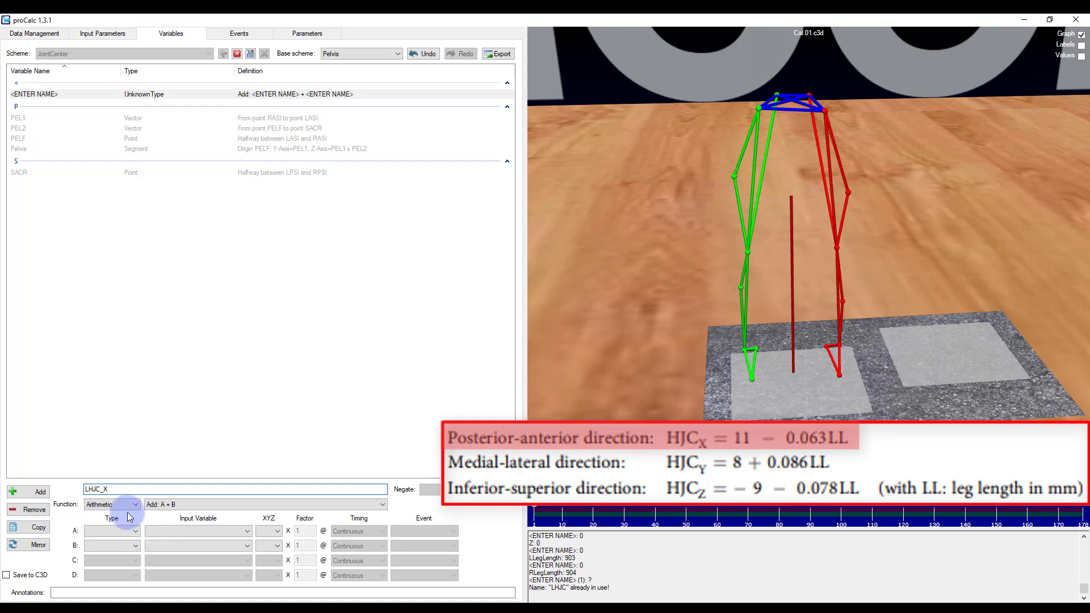
{"action": "left_click", "coordinate": [159, 505]}
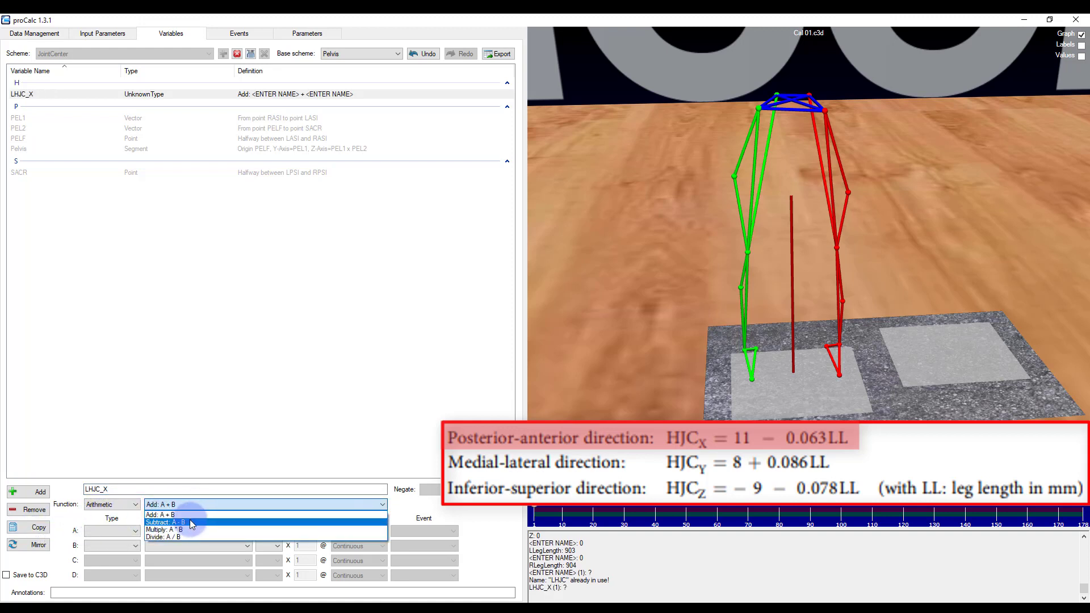
{"action": "left_click", "coordinate": [191, 523]}
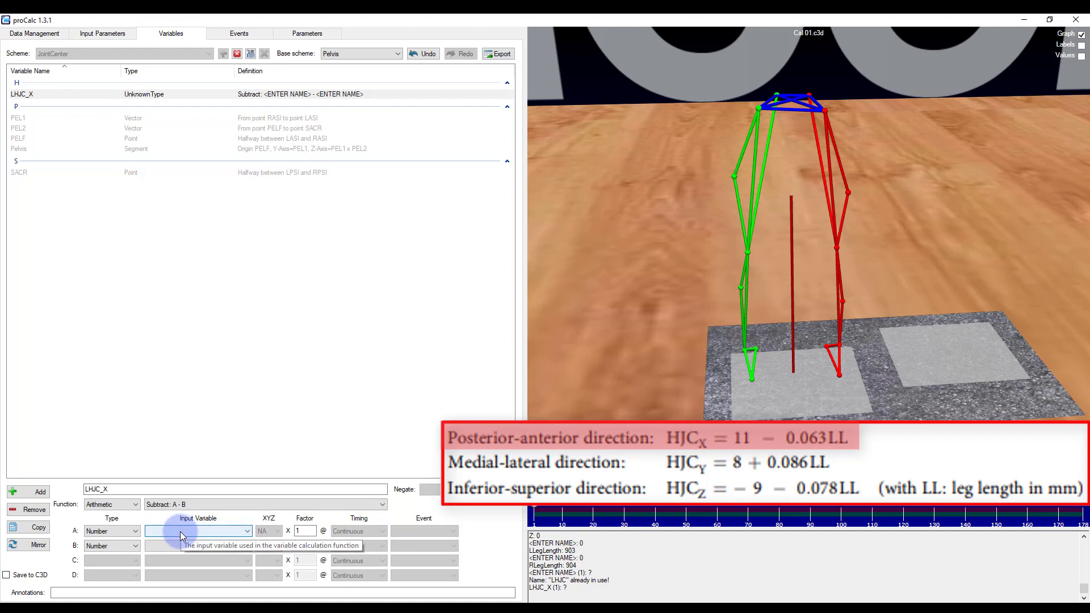
Set operand A of LHJC_X to the Length parameter X
{"action": "left_click", "coordinate": [132, 530]}
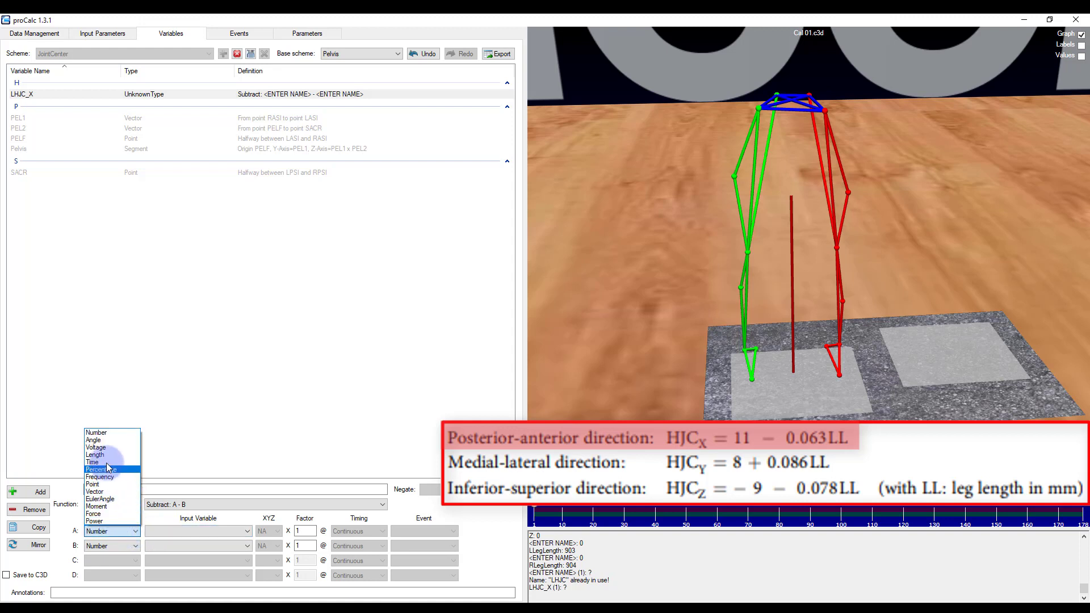
{"action": "left_click", "coordinate": [99, 454]}
{"action": "left_click", "coordinate": [173, 530]}
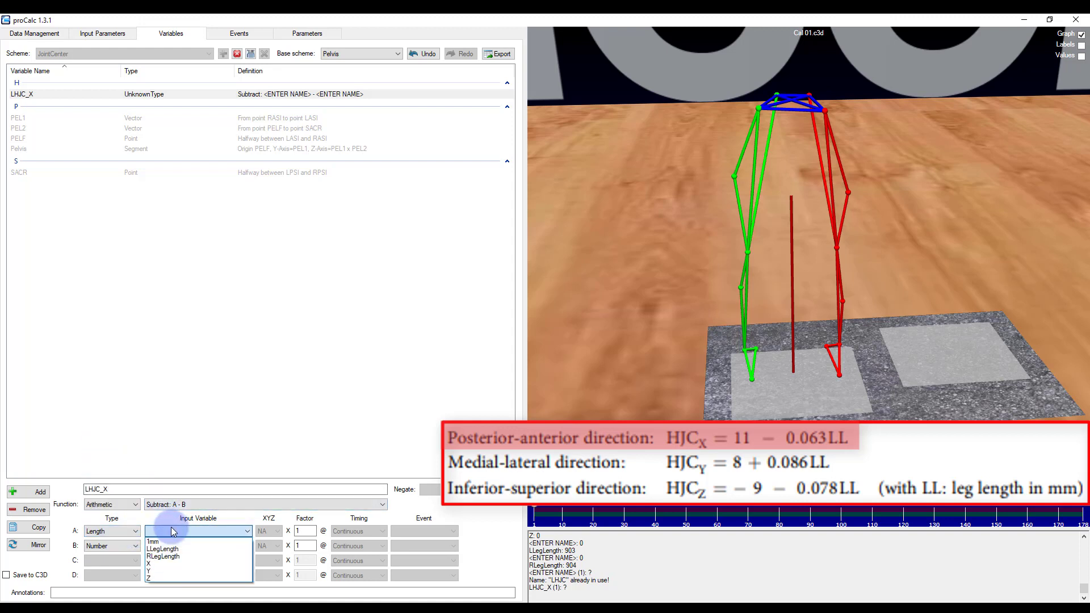
{"action": "left_click", "coordinate": [150, 563]}
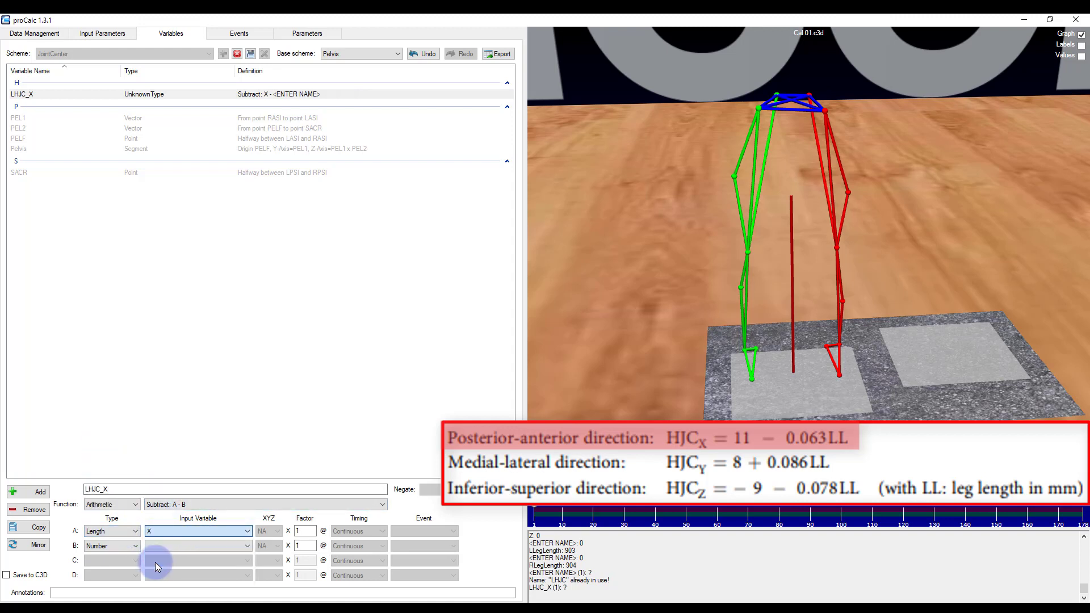
Set operand B of LHJC_X to the Length parameter LLegLength with a factor of 0.063
{"action": "left_click", "coordinate": [130, 546]}
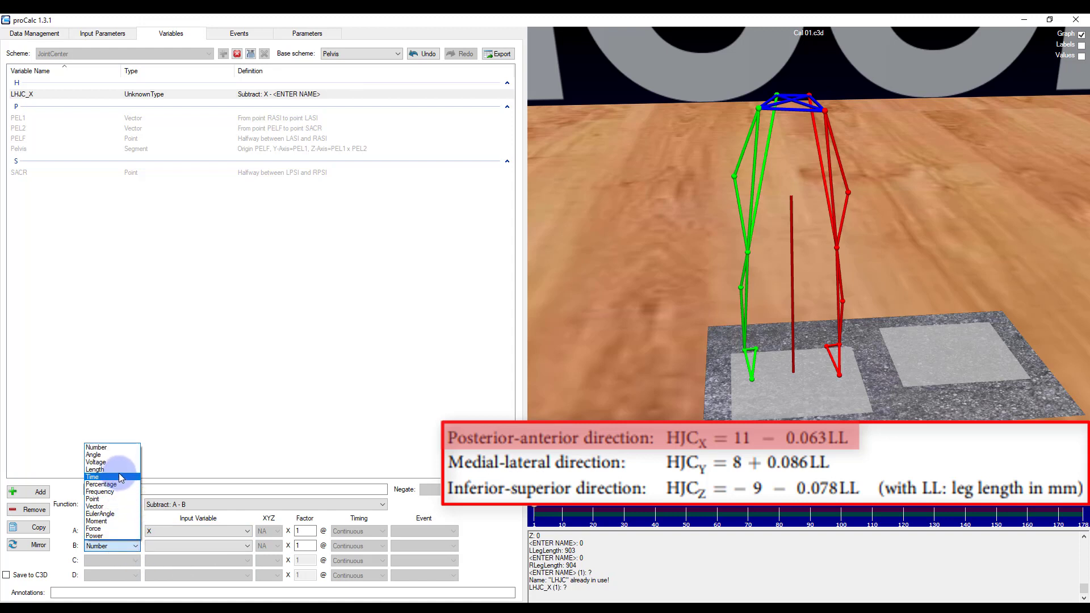
{"action": "left_click", "coordinate": [128, 491]}
{"action": "left_click", "coordinate": [199, 546]}
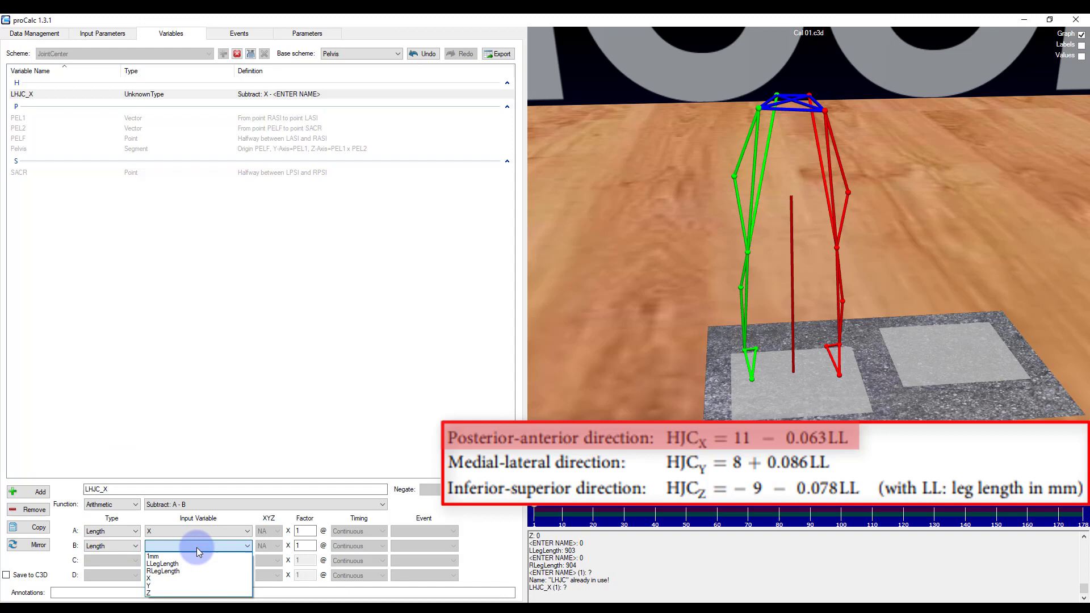
{"action": "left_click", "coordinate": [173, 563]}
{"action": "left_click", "coordinate": [307, 545]}
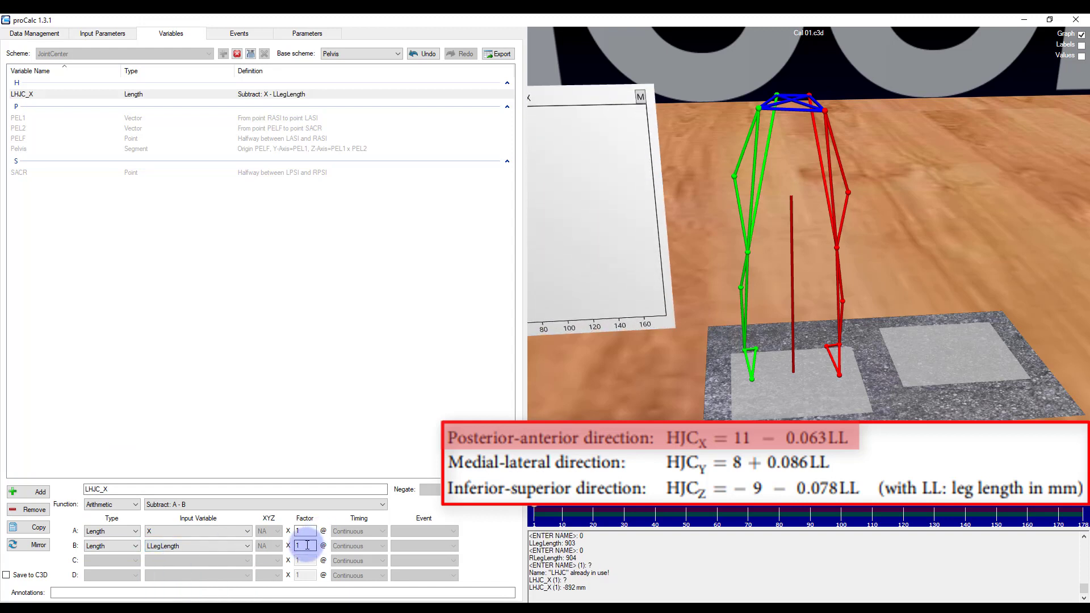
{"action": "left_click_drag", "start_coordinate": [307, 545], "coordinate": [283, 550]}
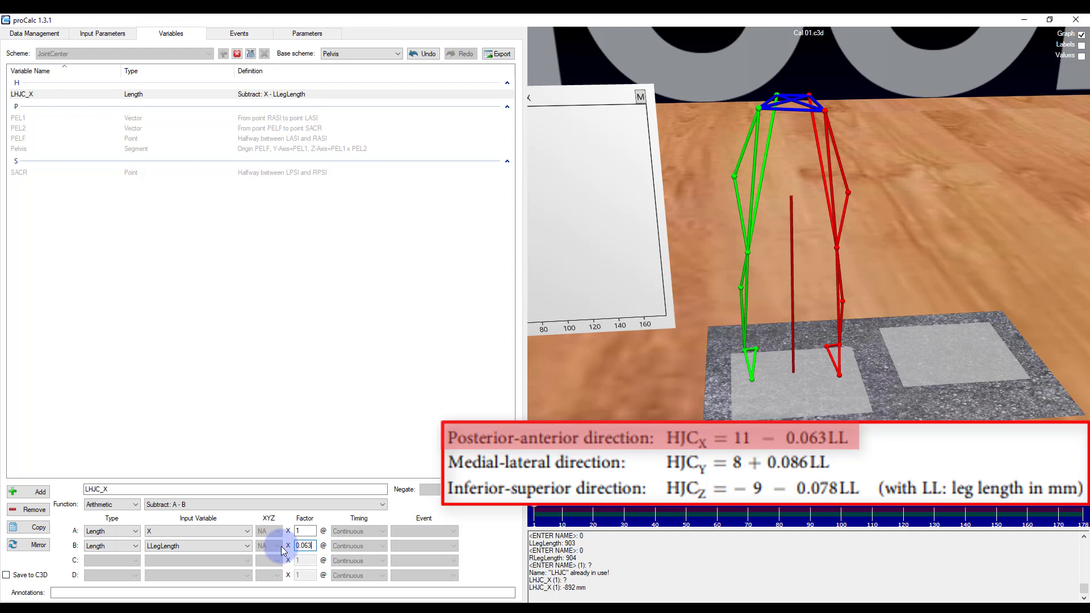
{"action": "left_click", "coordinate": [313, 374]}
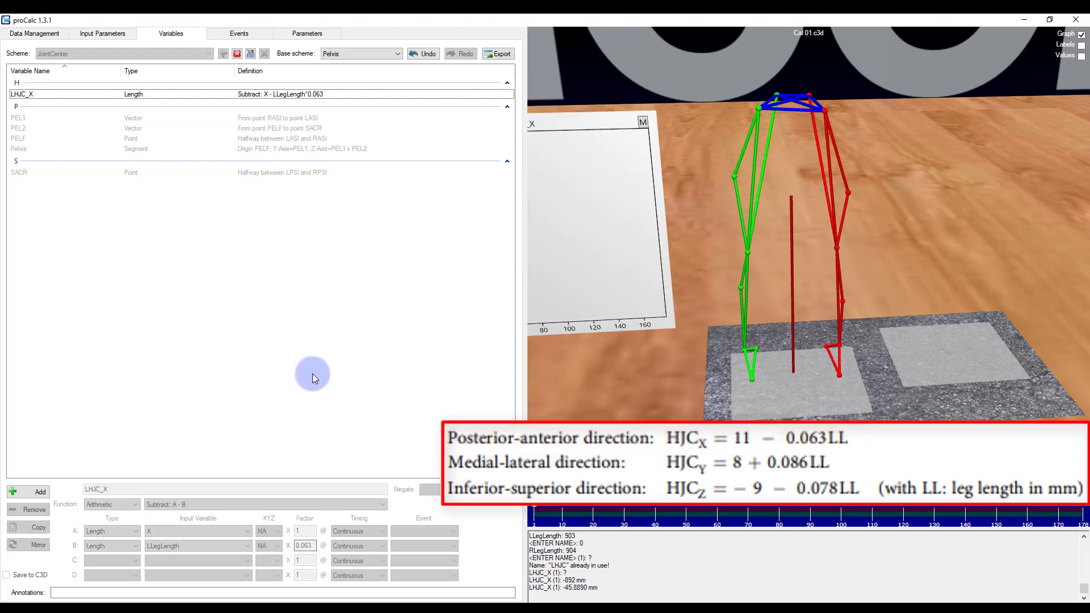
Add a variable named LHJC_Y that uses the Arithmetic function Add: A + B
{"action": "left_click", "coordinate": [39, 493]}
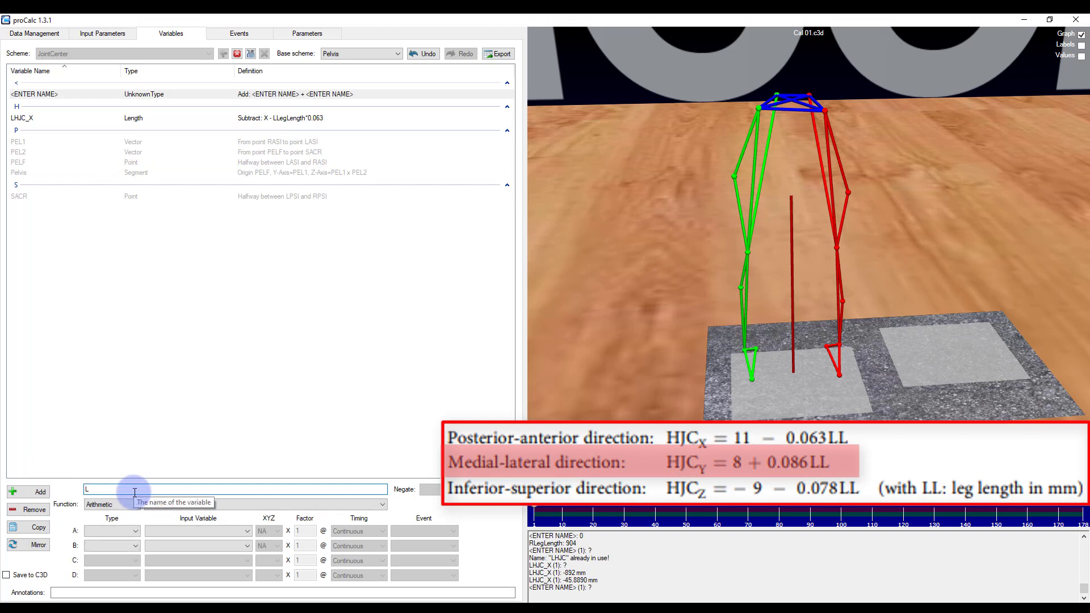
{"action": "type", "text": "LHJC_Y"}
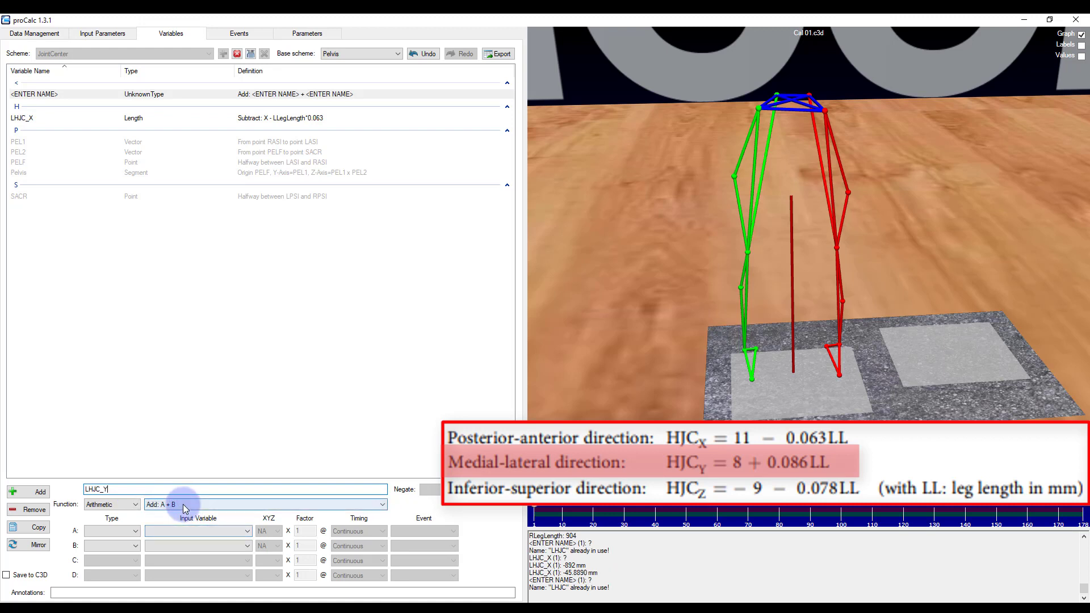
{"action": "left_click", "coordinate": [181, 504]}
{"action": "left_click", "coordinate": [160, 514]}
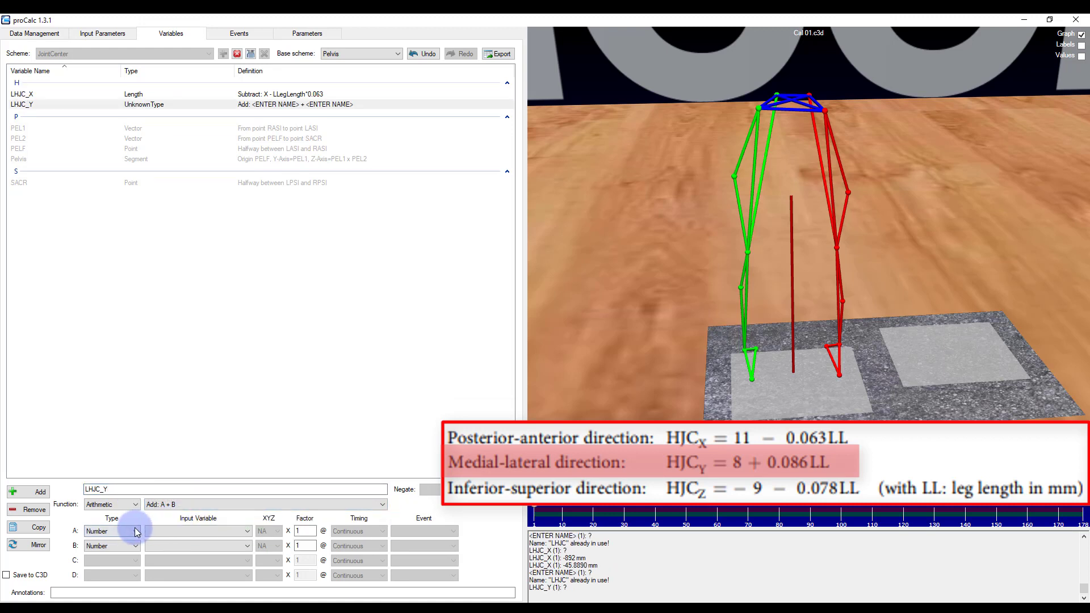
Set operand A of LHJC_Y to the Length parameter Y
{"action": "left_click", "coordinate": [125, 531]}
{"action": "left_click", "coordinate": [113, 455]}
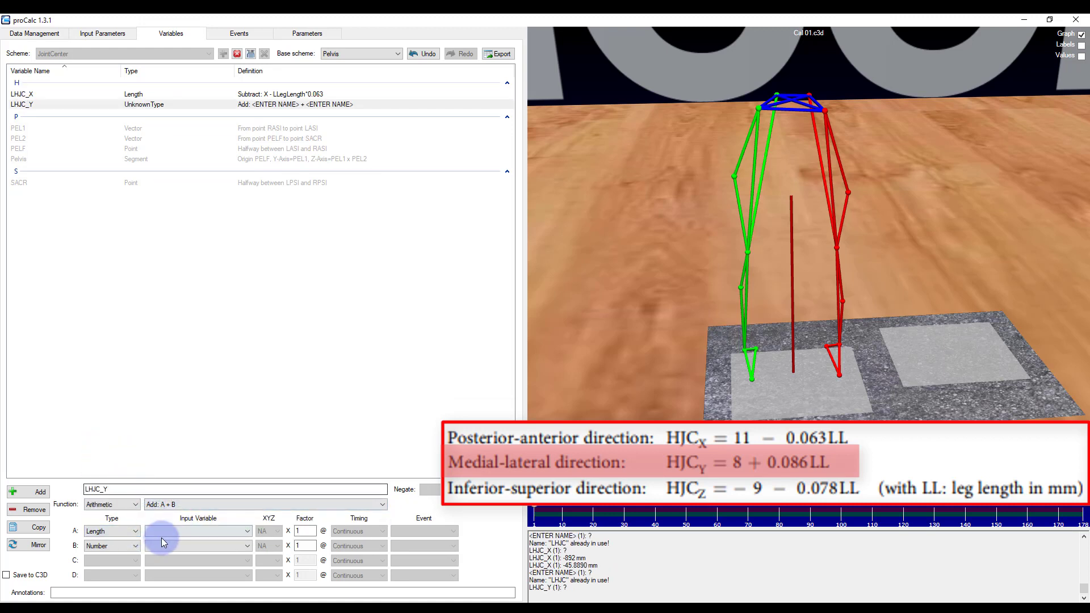
{"action": "left_click", "coordinate": [162, 533]}
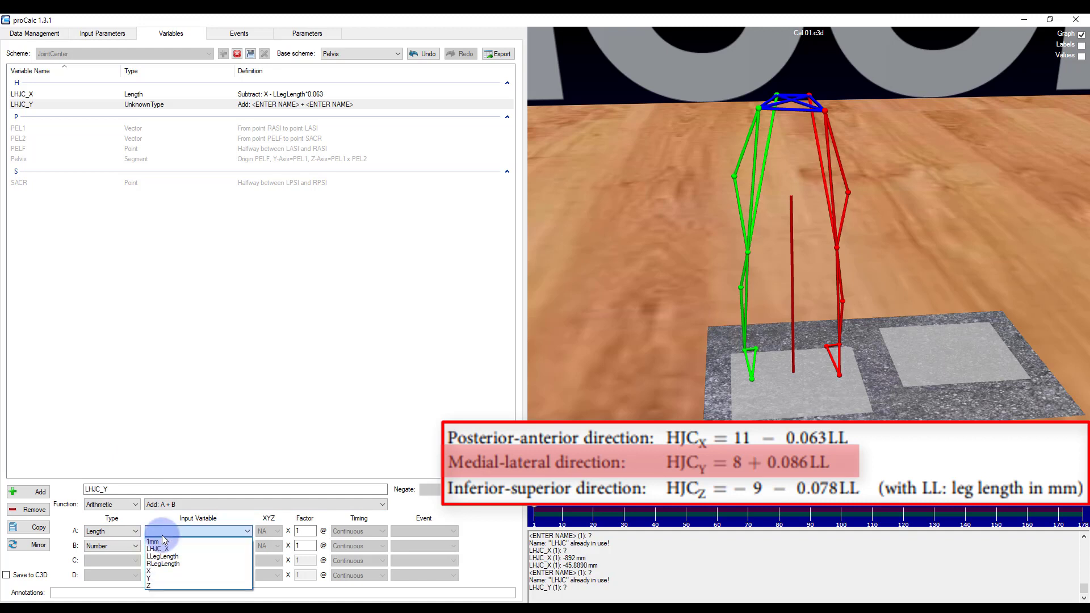
{"action": "left_click", "coordinate": [148, 580]}
Set operand B of LHJC_Y to the Length parameter LLegLength with a factor of 0.086
{"action": "left_click", "coordinate": [131, 549]}
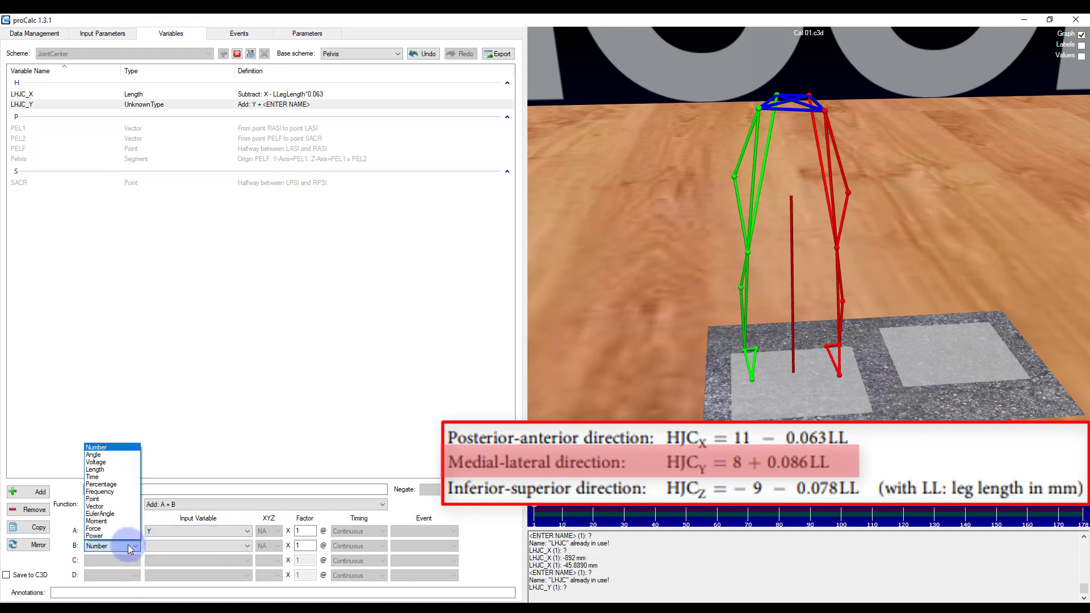
{"action": "left_click", "coordinate": [120, 487]}
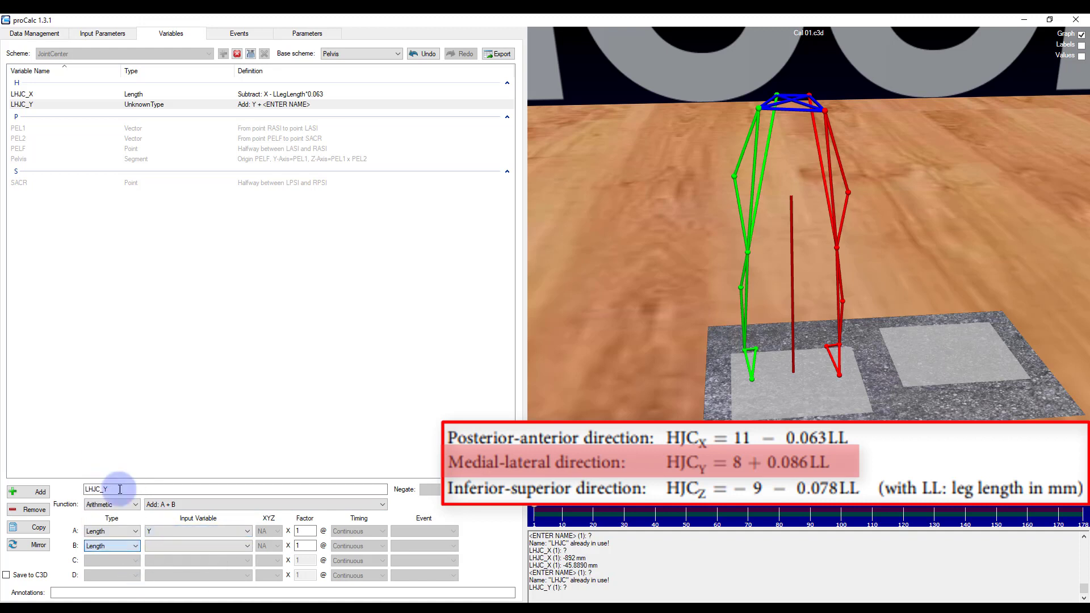
{"action": "left_click", "coordinate": [156, 545]}
{"action": "left_click", "coordinate": [158, 575]}
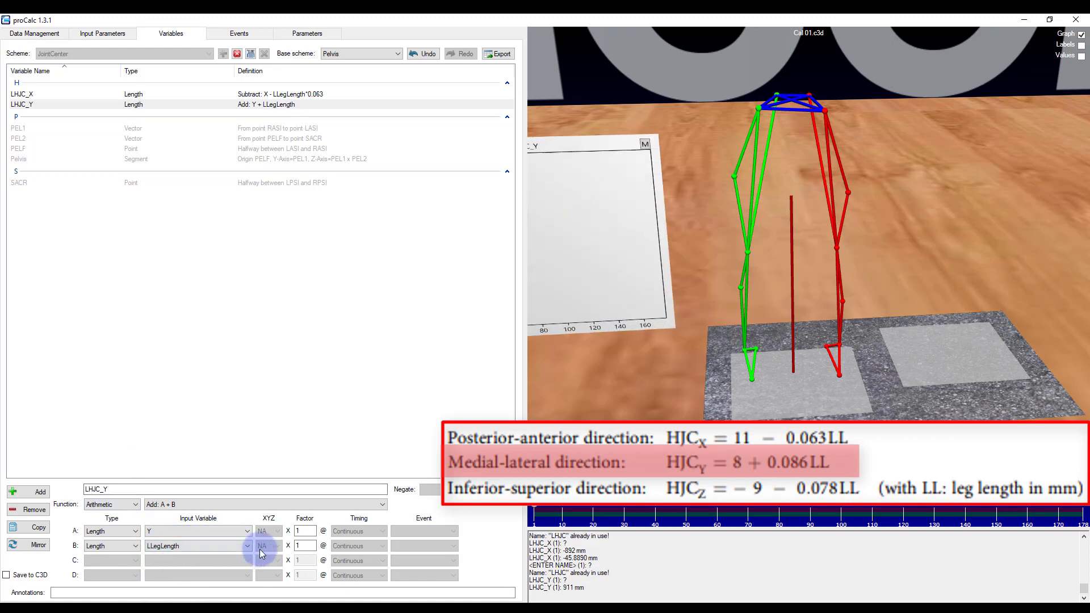
{"action": "double_click", "coordinate": [306, 545]}
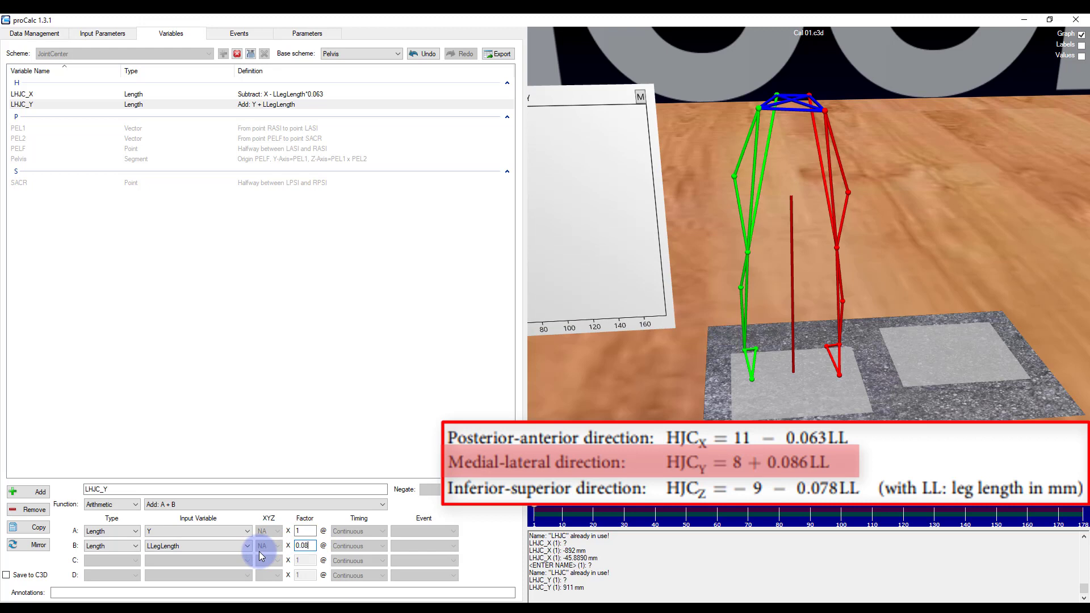
{"action": "type", "text": "0.086"}
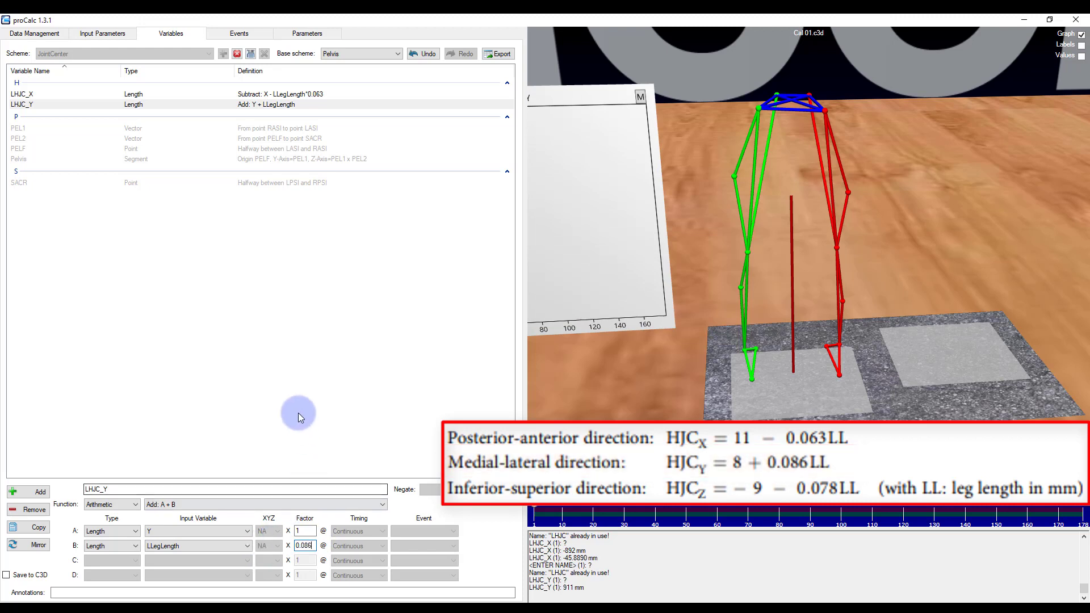
Add a variable named LHJC_Z that uses the Arithmetic function Subtract: A - B
{"action": "left_click", "coordinate": [42, 485]}
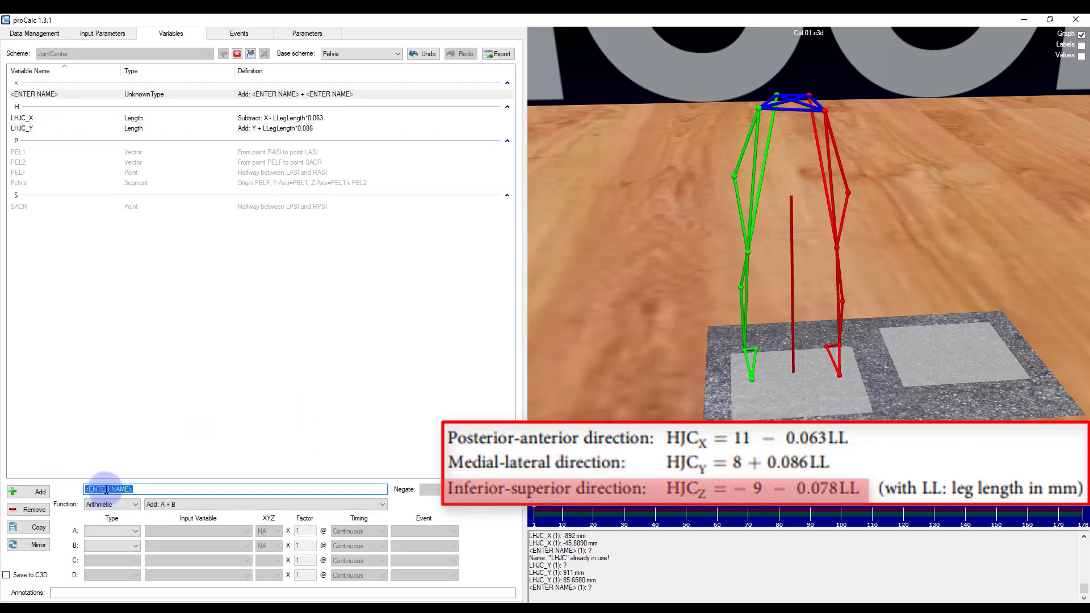
{"action": "type", "text": "LHJC_X"}
{"action": "key", "text": "BackSpace"}
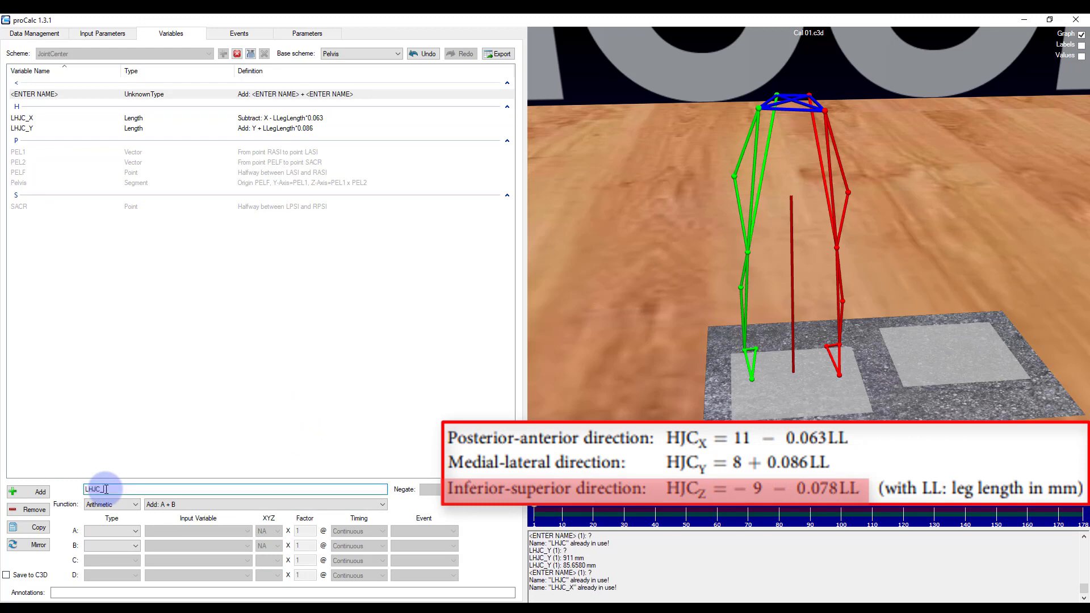
{"action": "left_click", "coordinate": [170, 505]}
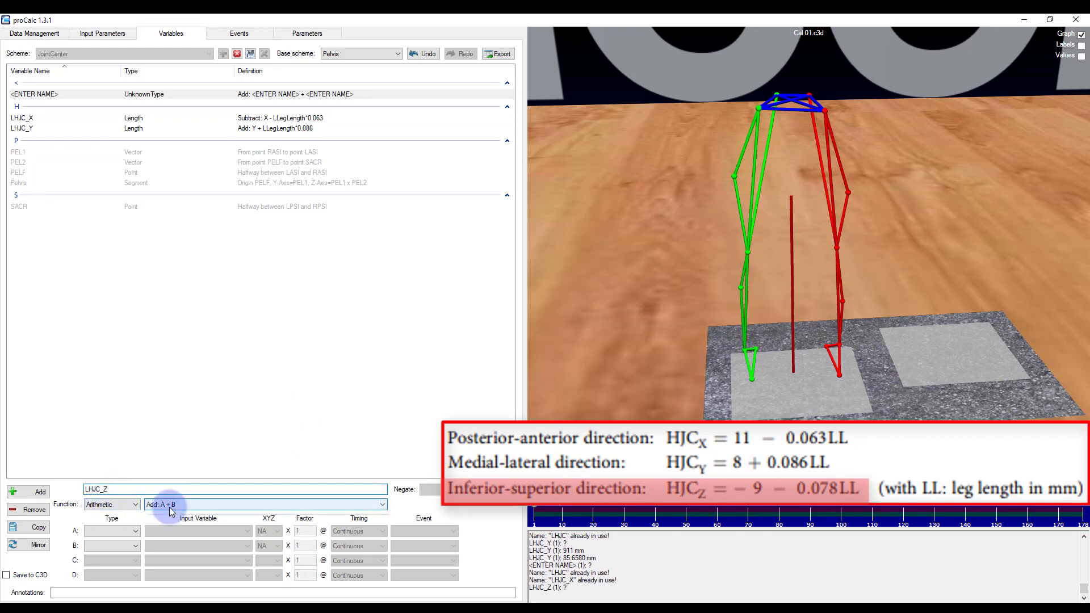
{"action": "left_click", "coordinate": [165, 521]}
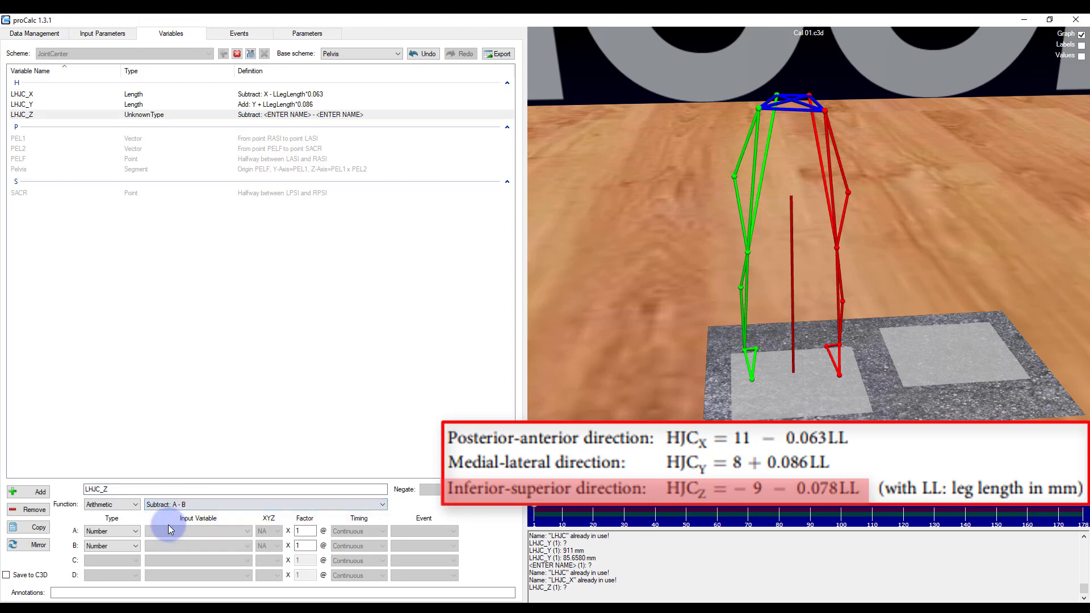
Set operand A of LHJC_Z to the Length parameter Z with a factor of -1
{"action": "left_click", "coordinate": [126, 535]}
{"action": "left_click", "coordinate": [110, 517]}
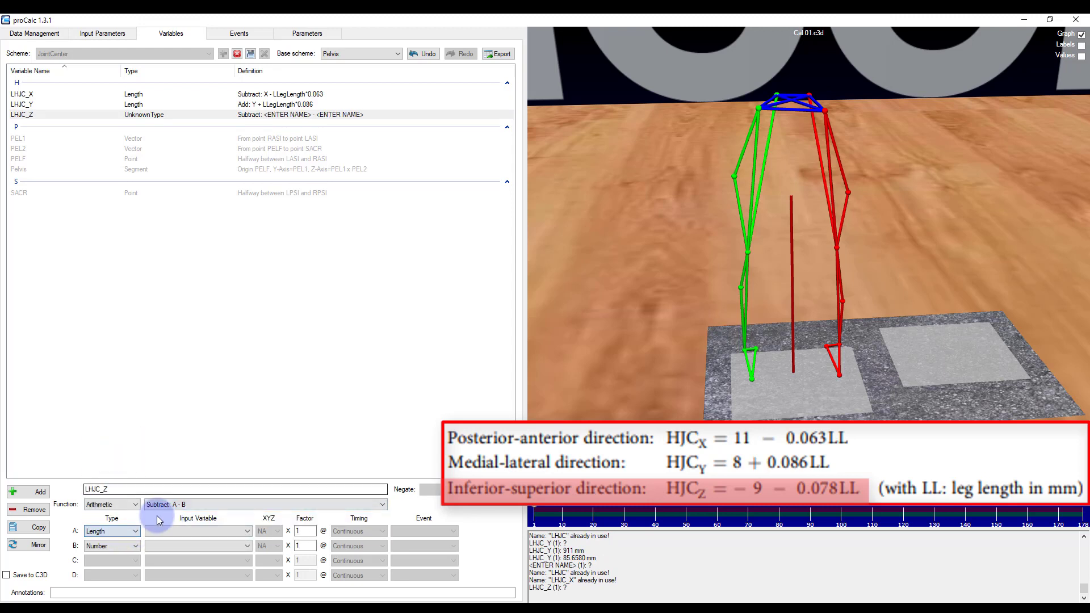
{"action": "left_click", "coordinate": [160, 530]}
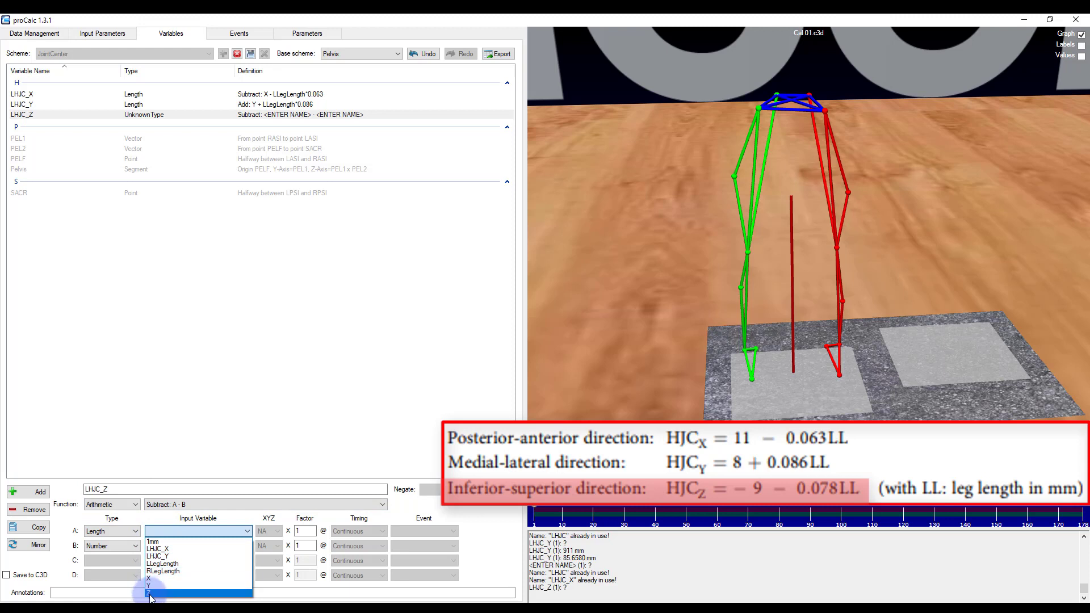
{"action": "left_click", "coordinate": [154, 595]}
{"action": "type", "text": "-"}
Set operand B of LHJC_Z to the Length parameter LLegLength with a factor of 0.078
{"action": "left_click", "coordinate": [112, 545]}
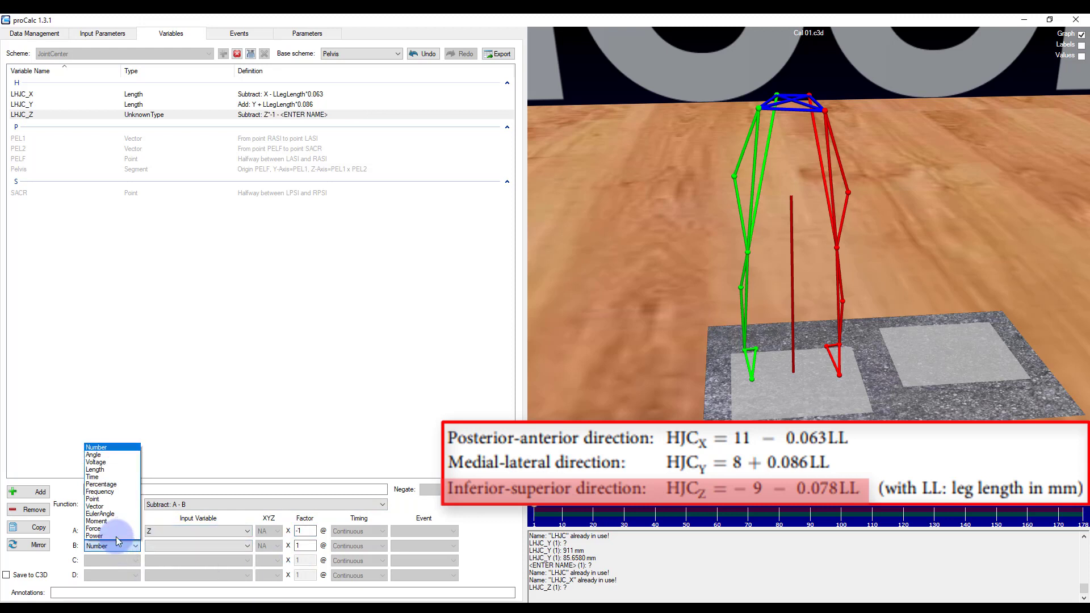
{"action": "left_click", "coordinate": [95, 470]}
{"action": "left_click", "coordinate": [198, 545]}
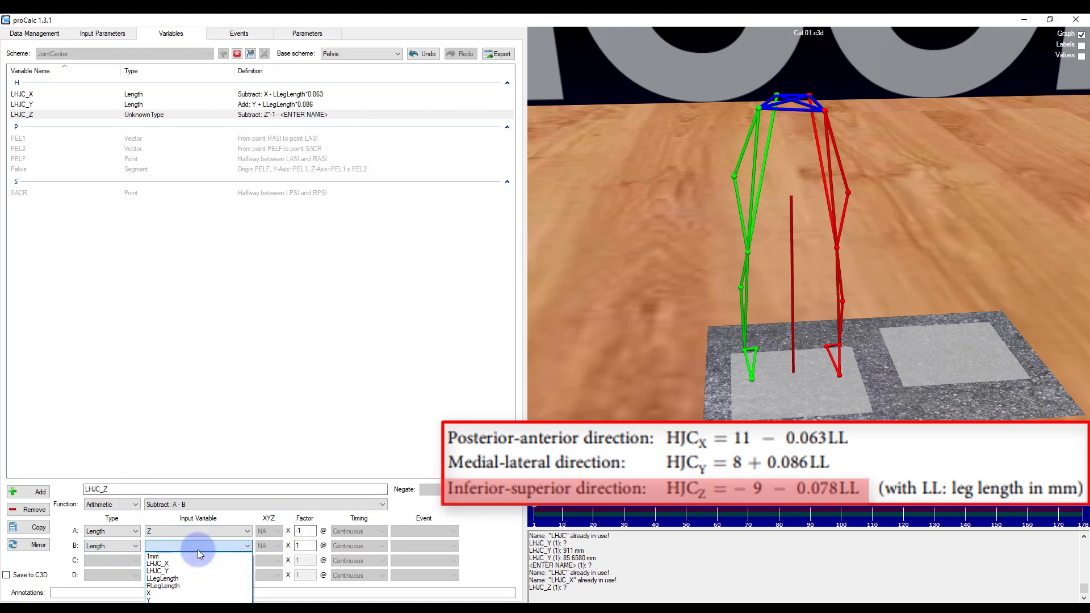
{"action": "left_click", "coordinate": [167, 579]}
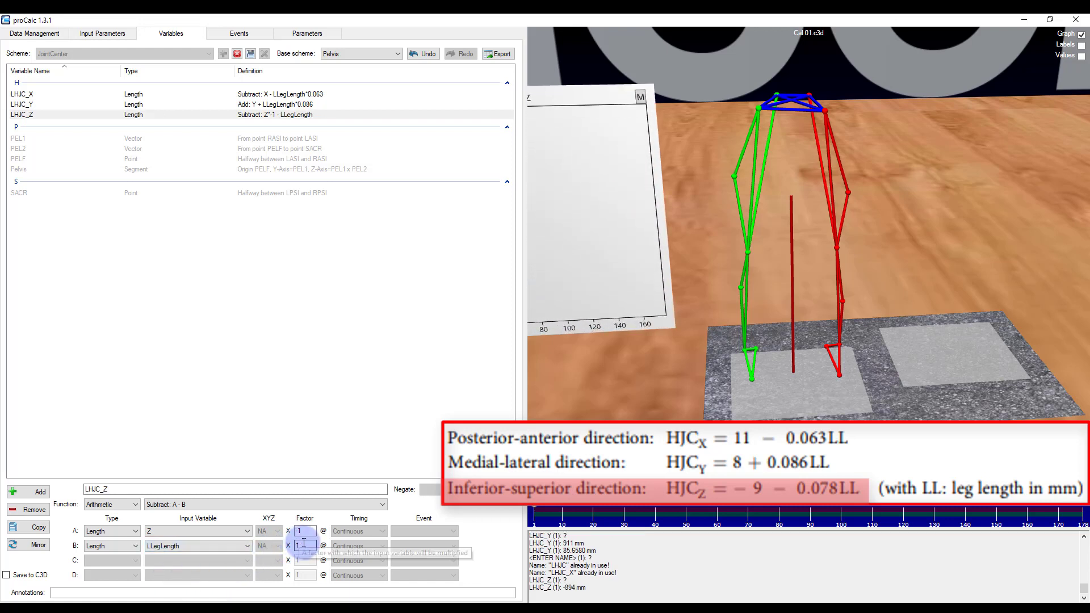
{"action": "left_click", "coordinate": [305, 545]}
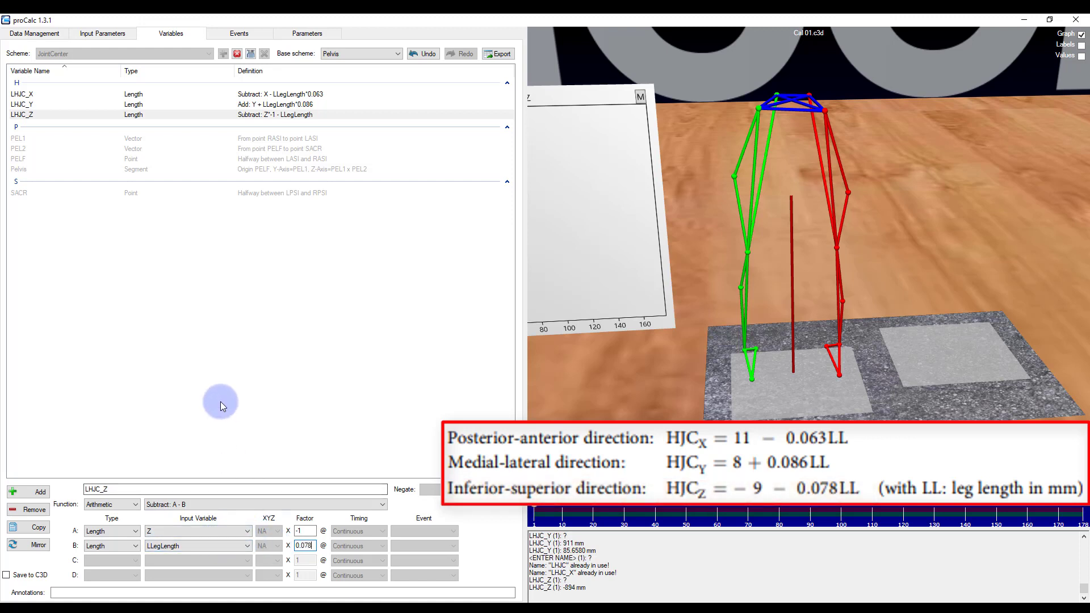
{"action": "type", "text": "0.078"}
{"action": "left_click", "coordinate": [244, 389]}
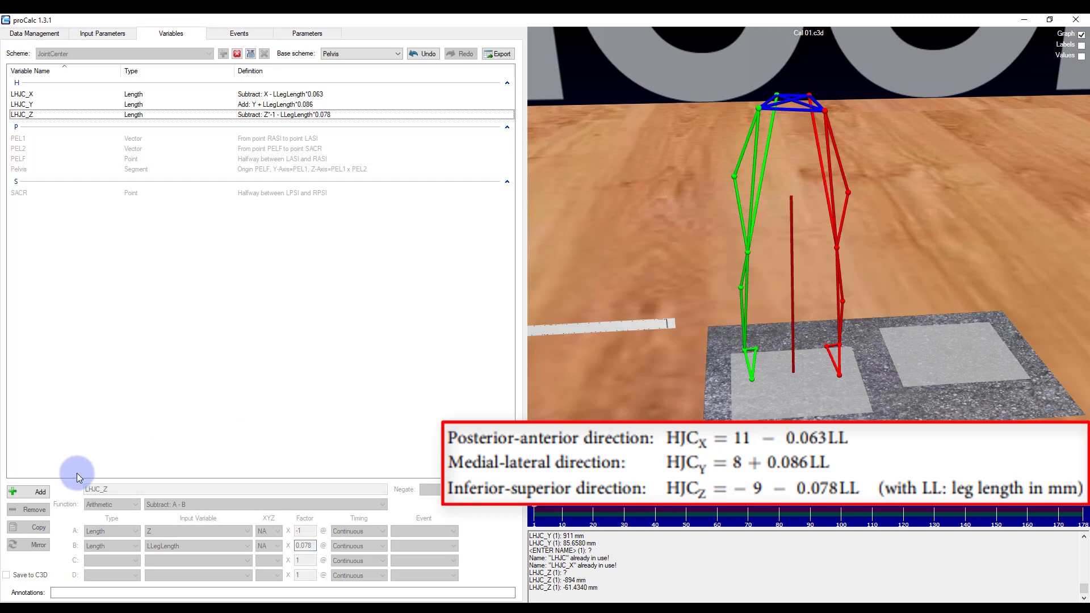
Add a variable named LHJC_PC that uses the Point function {A, B, C} in Segment D's local coordinates
{"action": "left_click", "coordinate": [41, 492]}
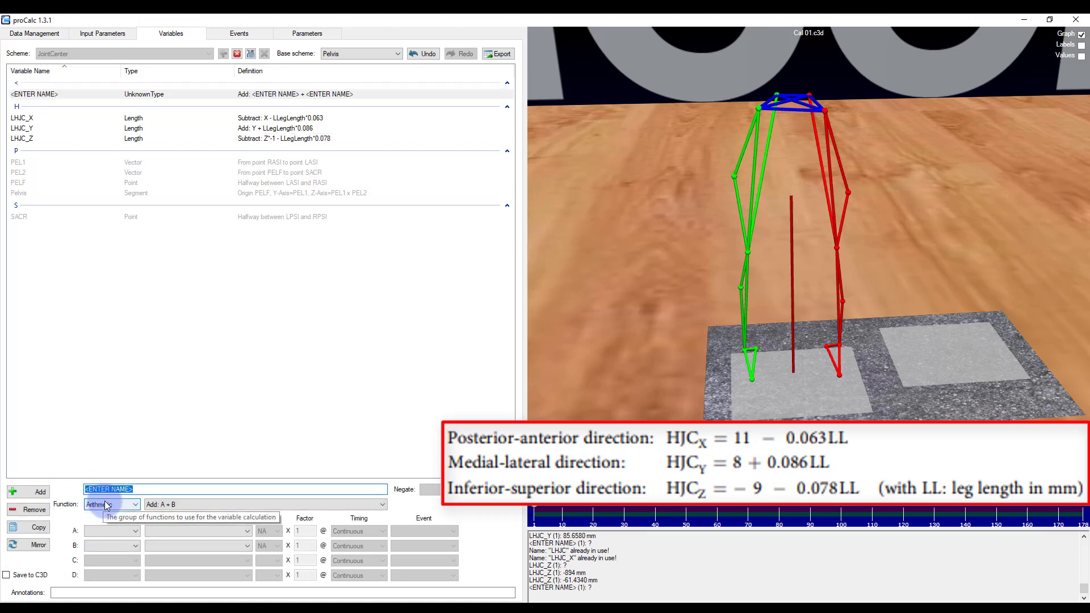
{"action": "type", "text": "LHJC"}
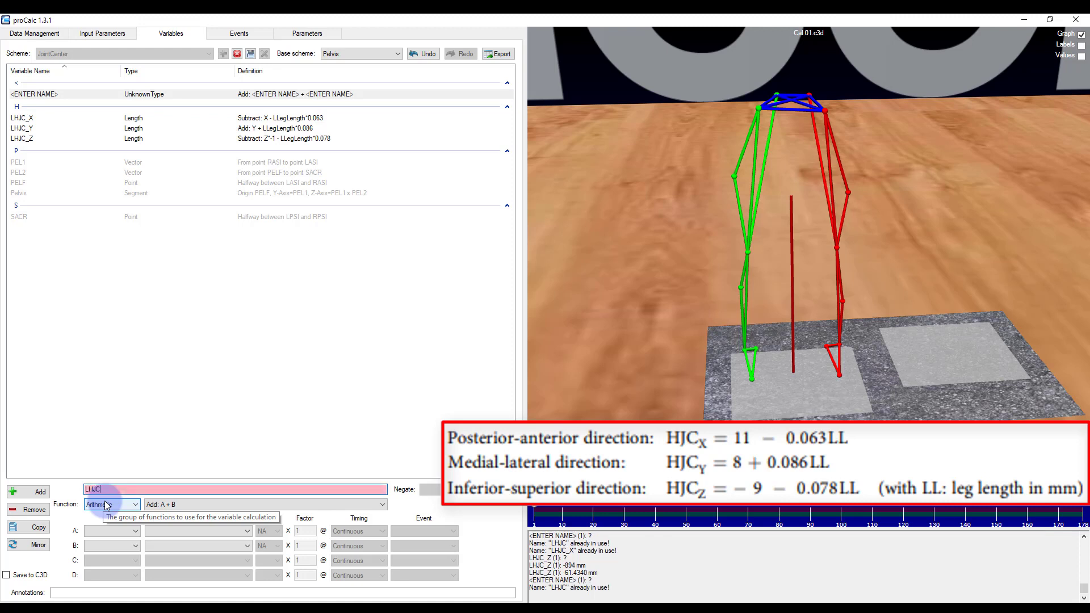
{"action": "type", "text": "_PC"}
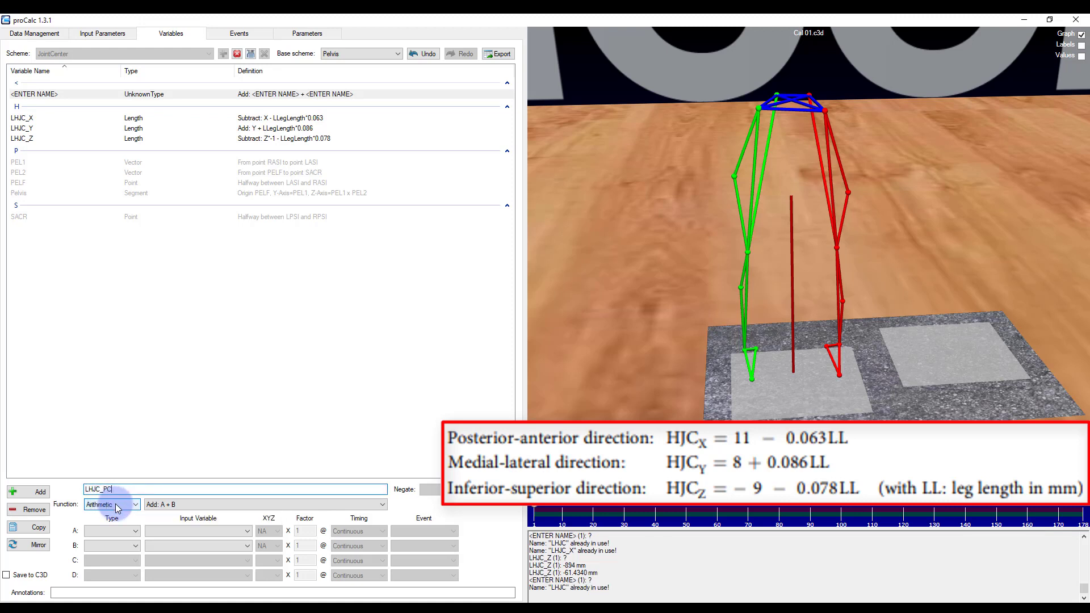
{"action": "left_click", "coordinate": [117, 507]}
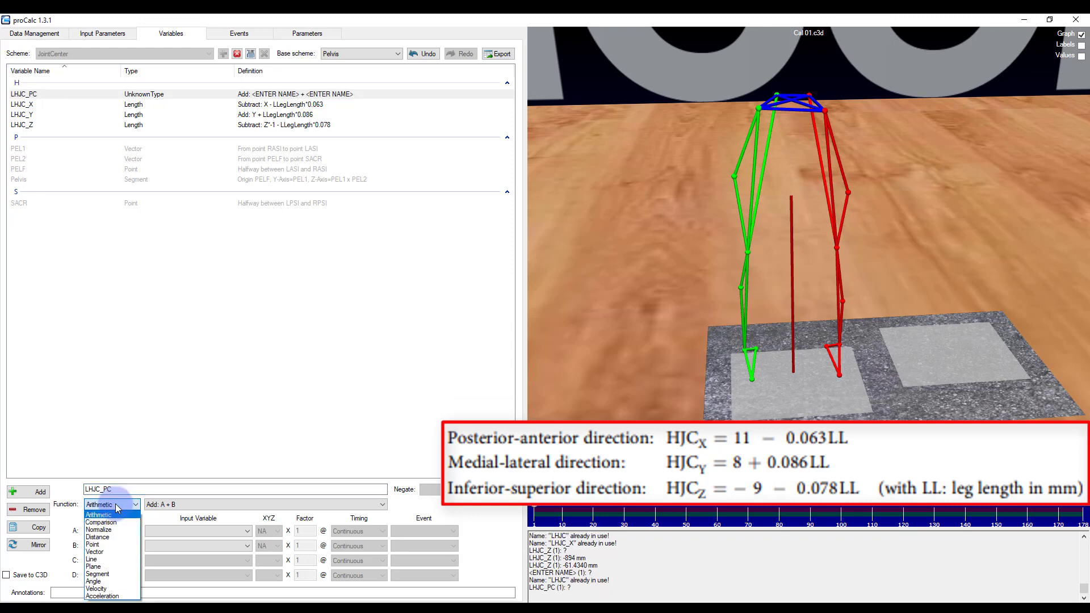
{"action": "left_click", "coordinate": [105, 542]}
{"action": "left_click", "coordinate": [165, 505]}
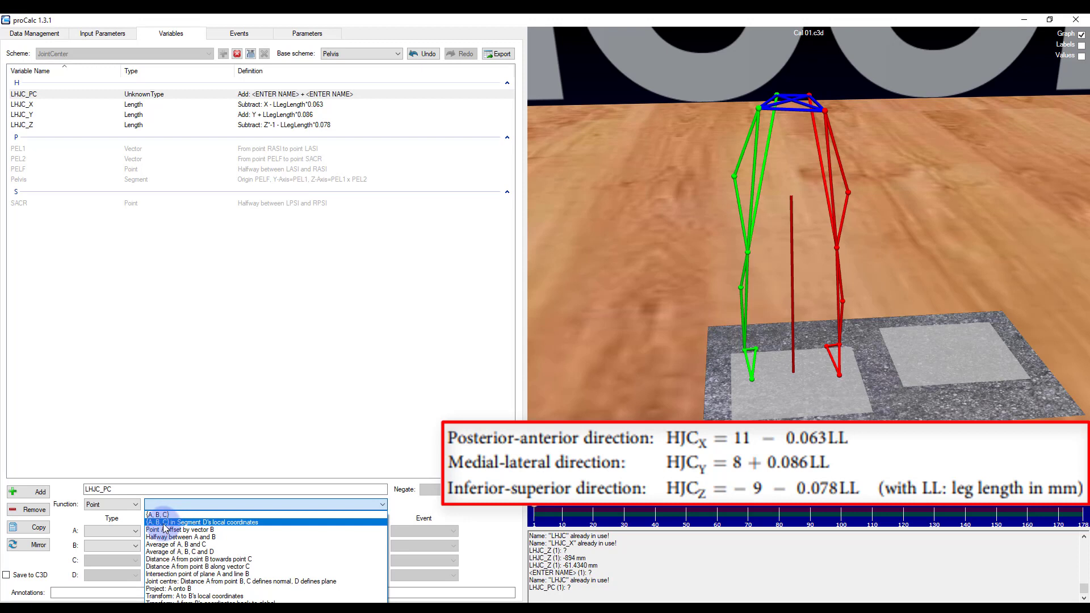
{"action": "left_click", "coordinate": [164, 522]}
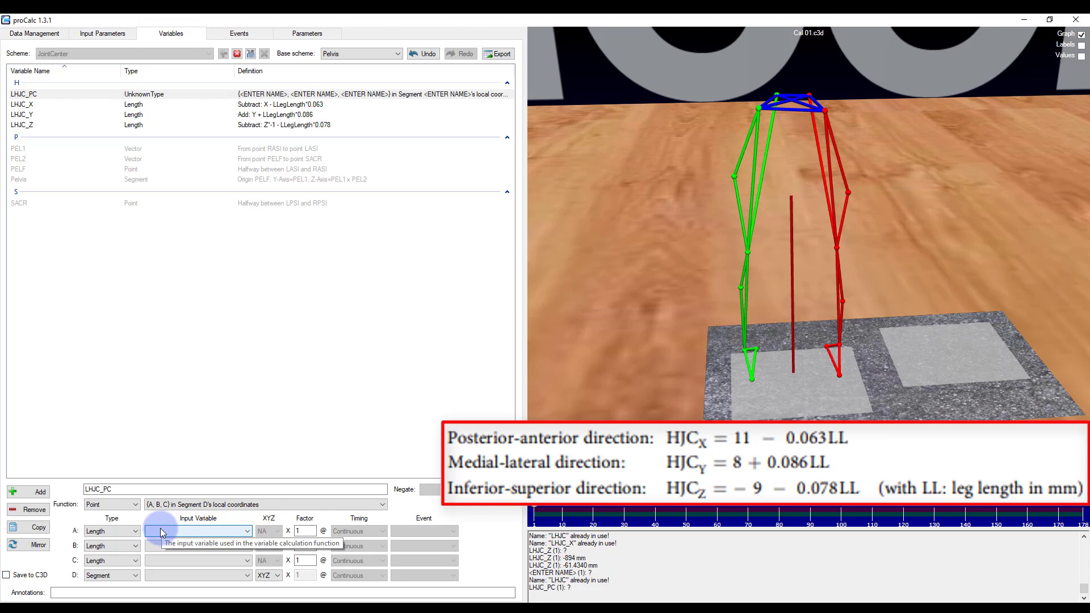
Assign LHJC_X, LHJC_Y and LHJC_Z as inputs A, B and C of LHJC_PC, with the Pelvis segment as input D
{"action": "left_click", "coordinate": [163, 532]}
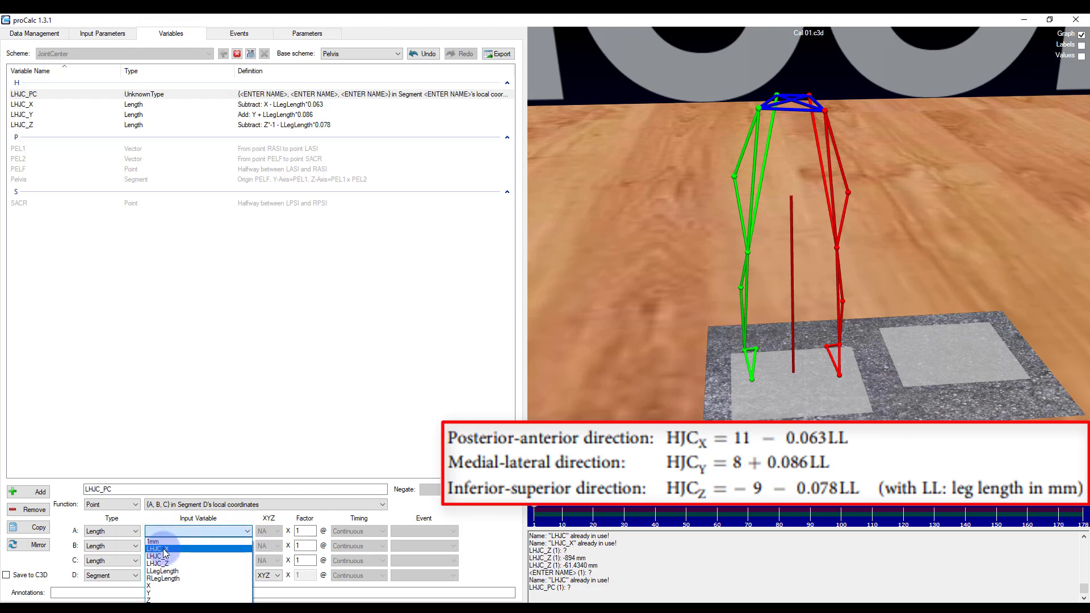
{"action": "left_click", "coordinate": [165, 549]}
{"action": "left_click", "coordinate": [166, 546]}
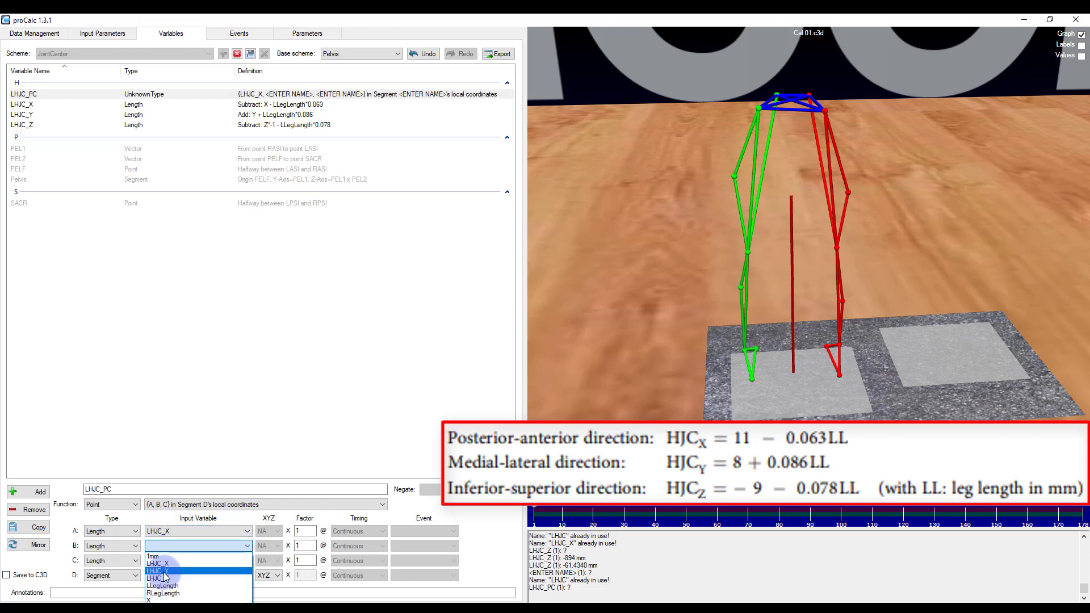
{"action": "left_click", "coordinate": [164, 571]}
{"action": "left_click", "coordinate": [170, 560]}
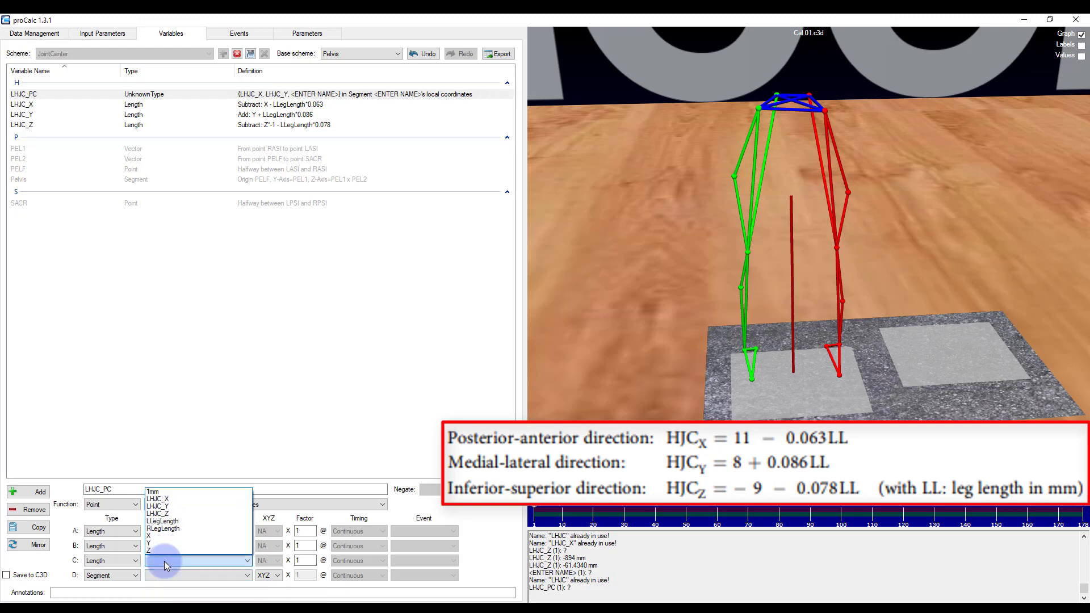
{"action": "left_click", "coordinate": [162, 513]}
{"action": "left_click", "coordinate": [170, 575]}
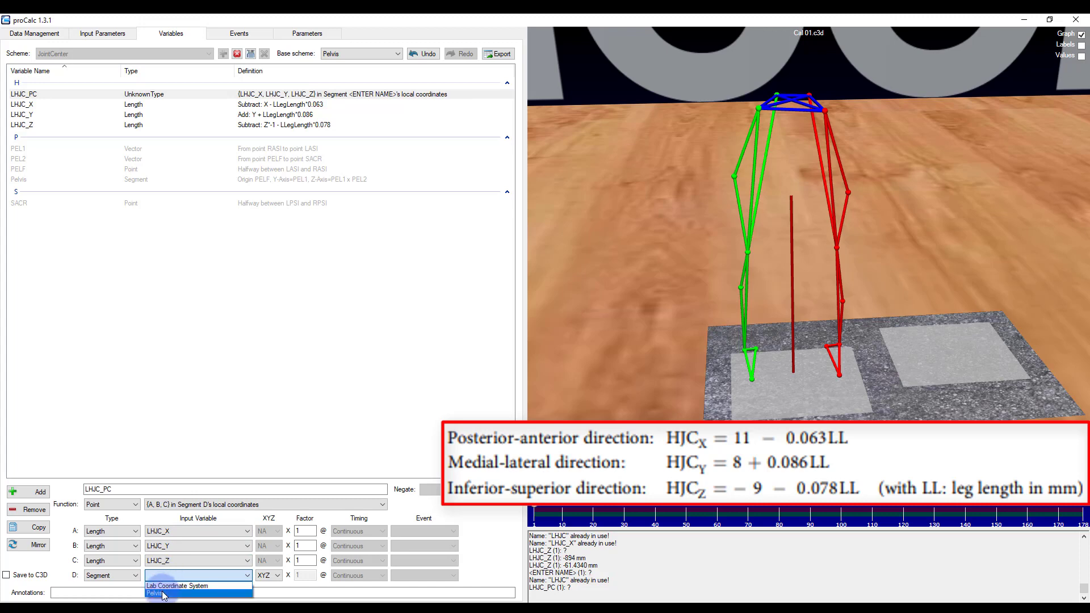
{"action": "left_click", "coordinate": [162, 593]}
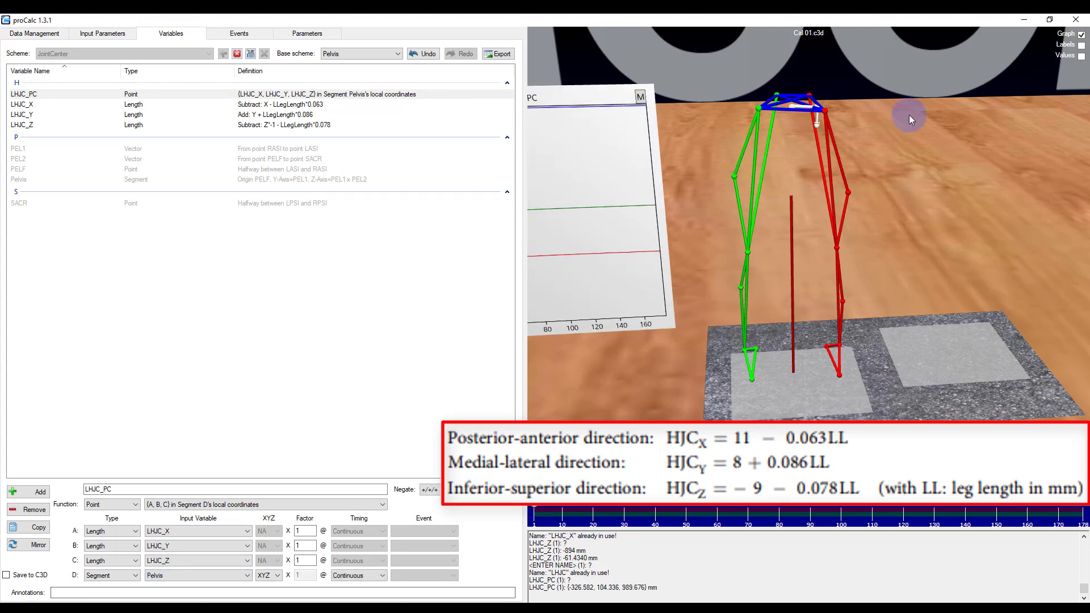
{"action": "left_click_drag", "start_coordinate": [895, 155], "coordinate": [801, 194]}
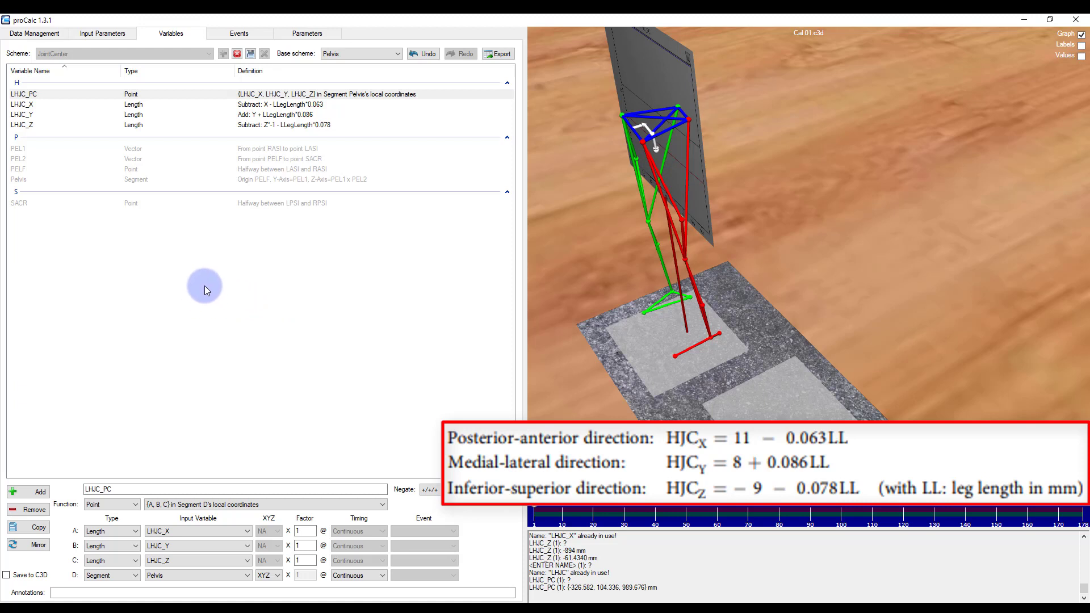
Mirror the variables LHJC_X, LHJC_Y and LHJC_Z to create their right-side counterparts
{"action": "left_click", "coordinate": [28, 107]}
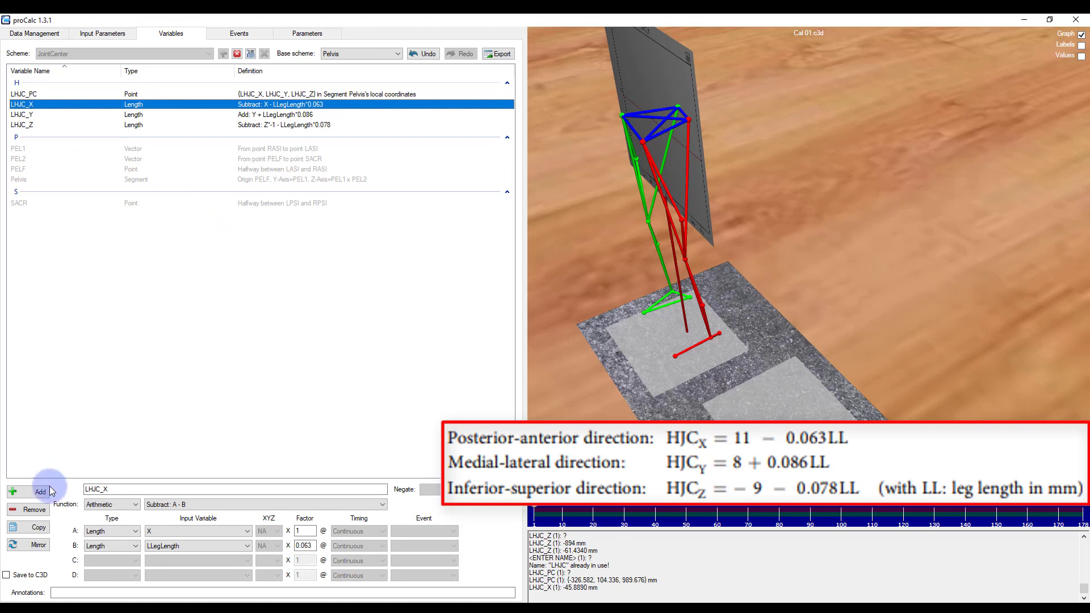
{"action": "left_click", "coordinate": [33, 545]}
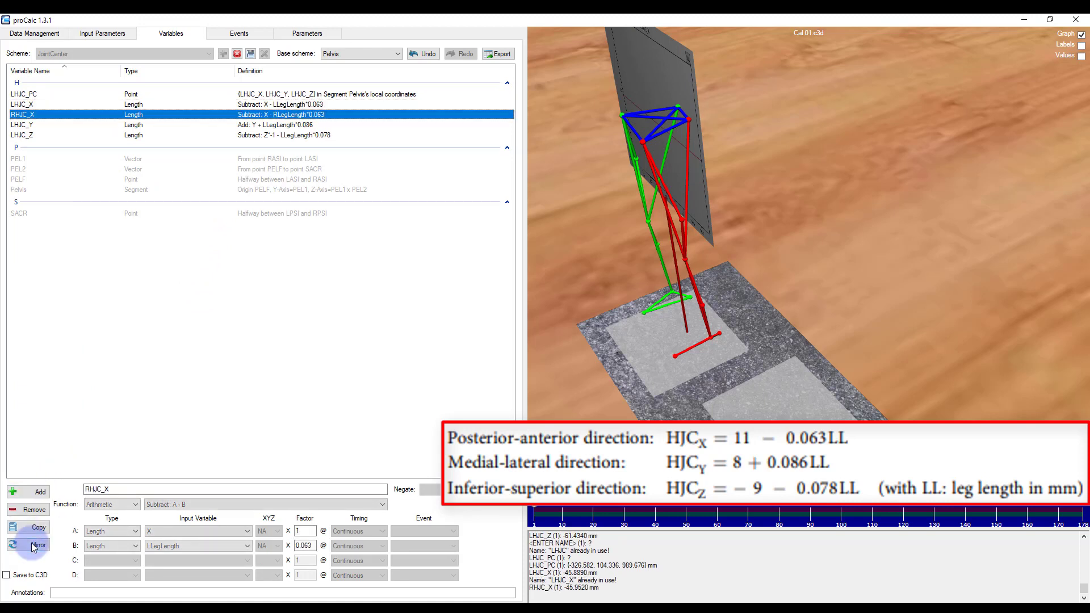
{"action": "left_click", "coordinate": [27, 125]}
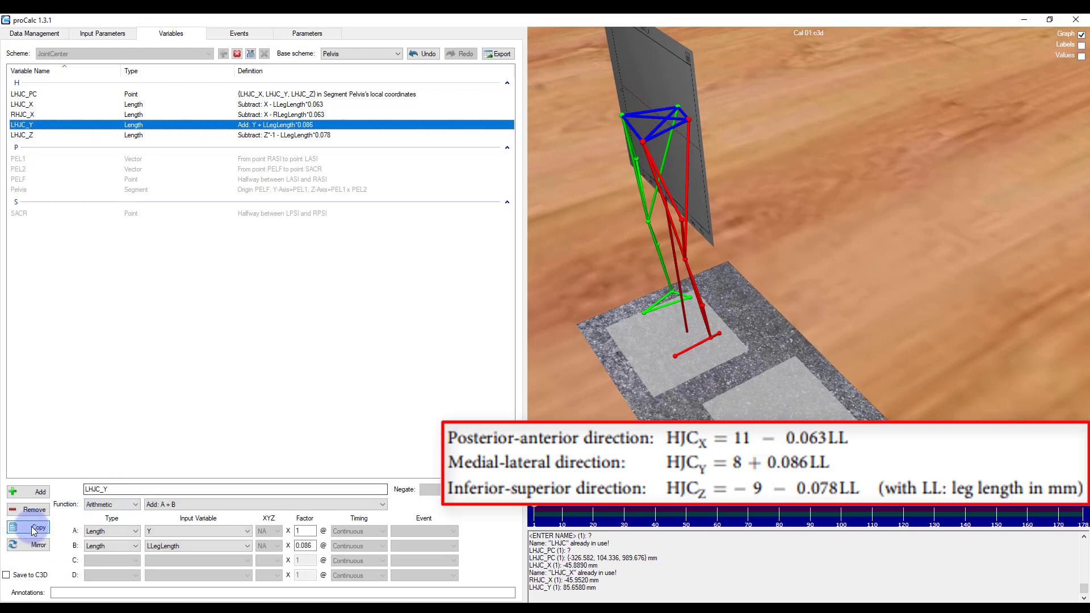
{"action": "left_click", "coordinate": [34, 528]}
{"action": "left_click", "coordinate": [34, 545]}
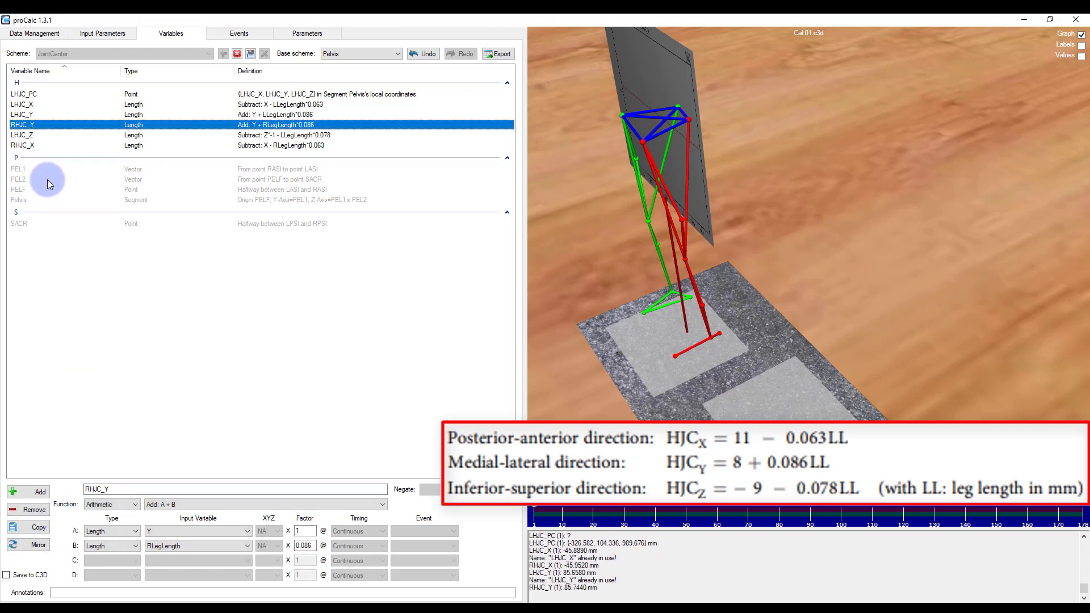
{"action": "left_click", "coordinate": [22, 135]}
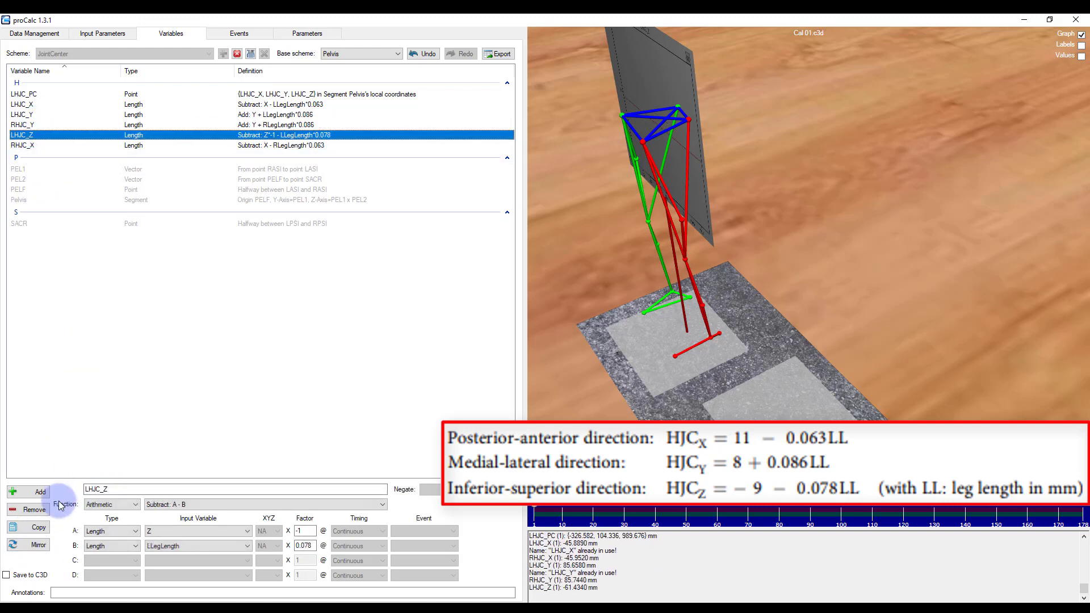
{"action": "left_click", "coordinate": [34, 527]}
{"action": "left_click", "coordinate": [37, 545]}
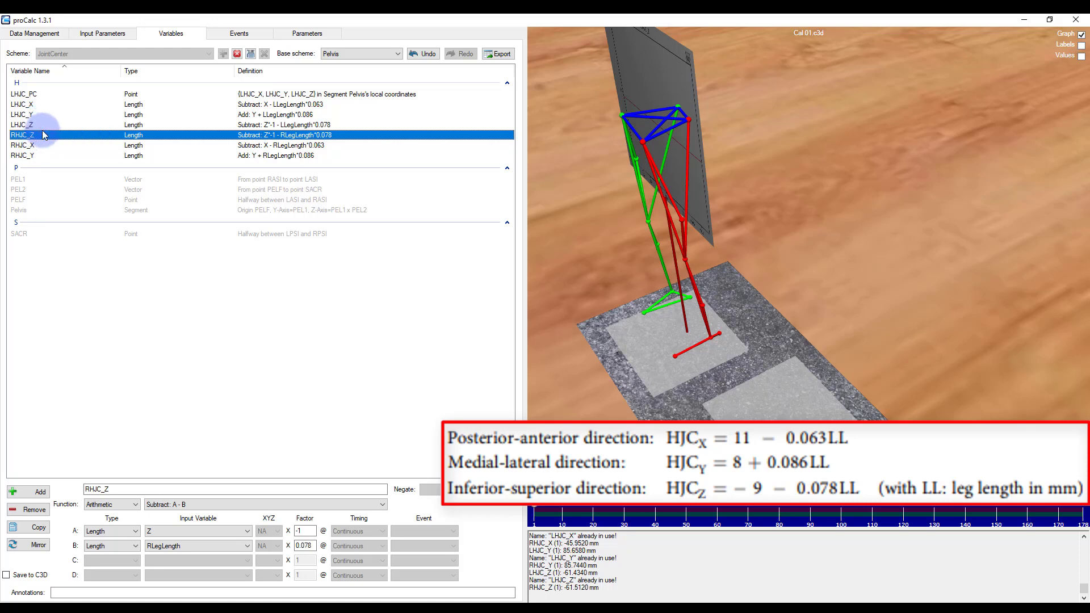
Set the factors of RHJC_Y to -1 for operand A and -0.086 for operand B
{"action": "left_click", "coordinate": [26, 155]}
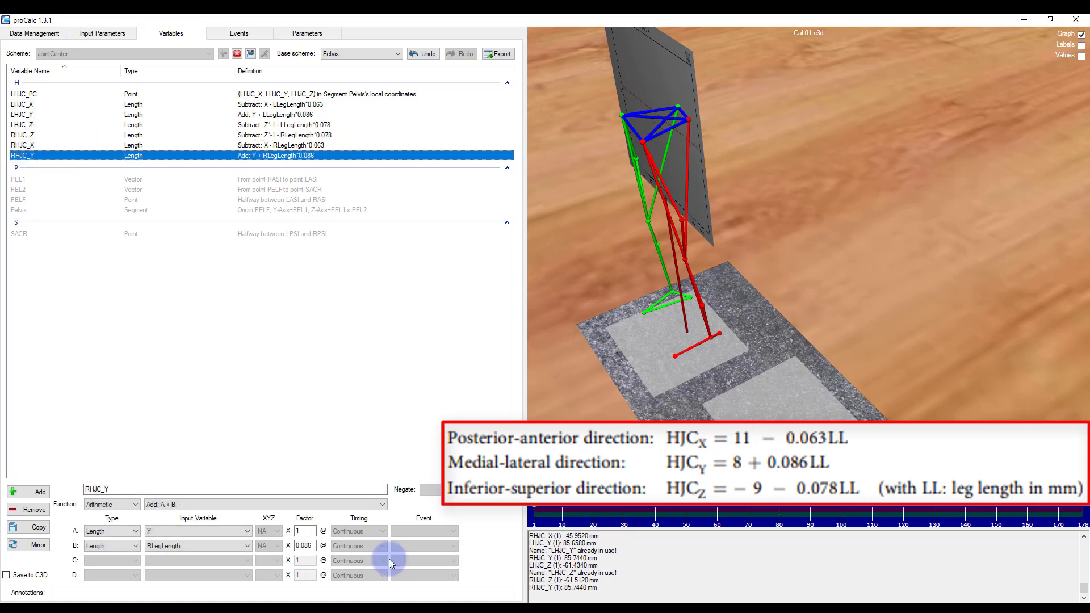
{"action": "double_click", "coordinate": [297, 531]}
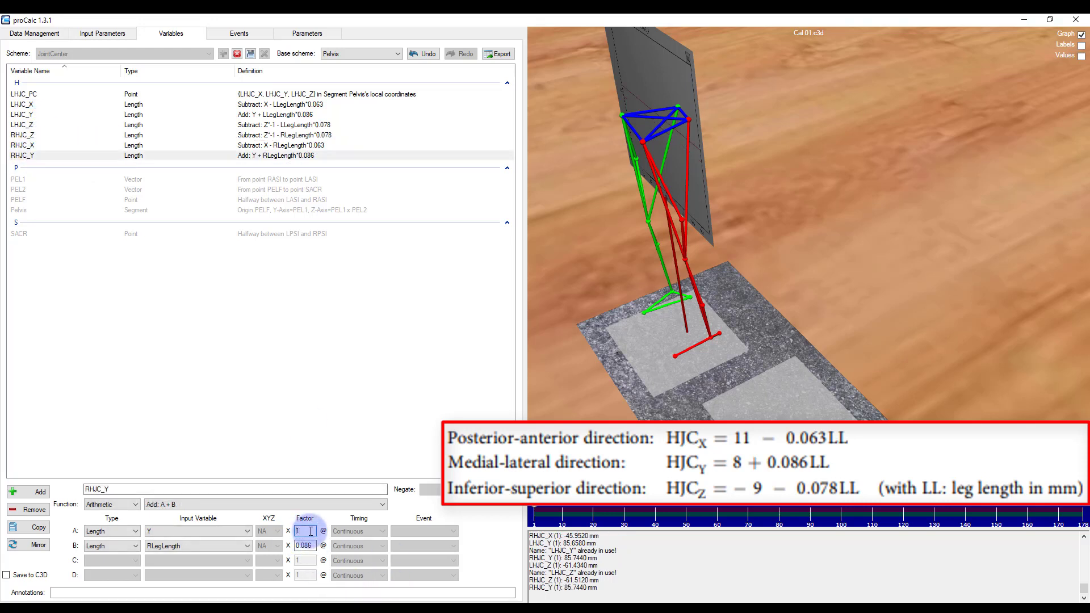
{"action": "left_click", "coordinate": [298, 545]}
{"action": "type", "text": "-"}
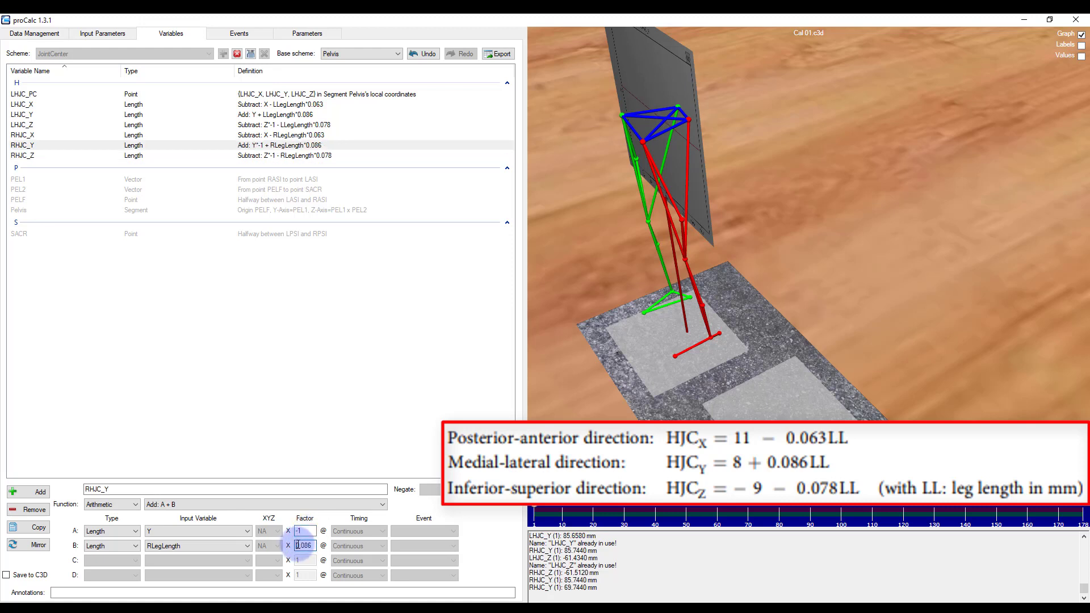
{"action": "left_click", "coordinate": [309, 435]}
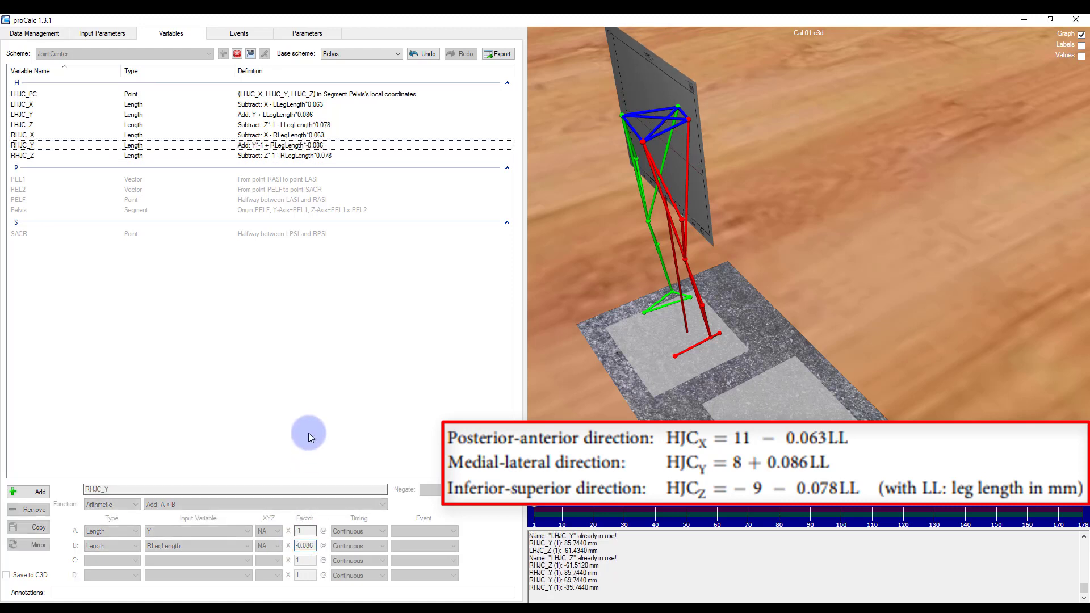
Add a variable named RHJC_PC that uses the Point function {A, B, C} in Segment D's local coordinates
{"action": "left_click", "coordinate": [33, 492]}
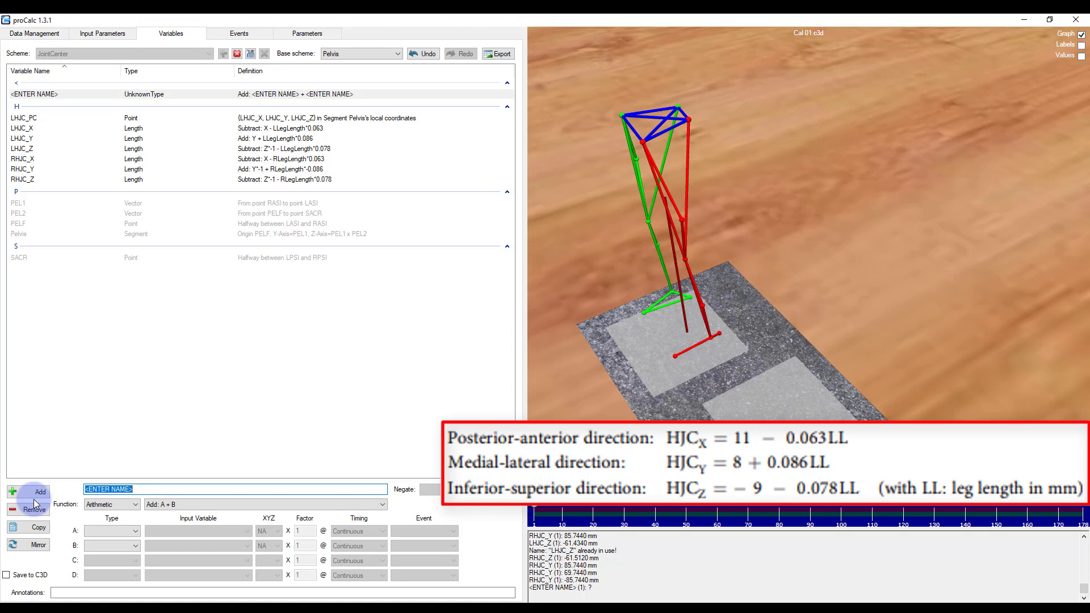
{"action": "type", "text": "RHJC_"}
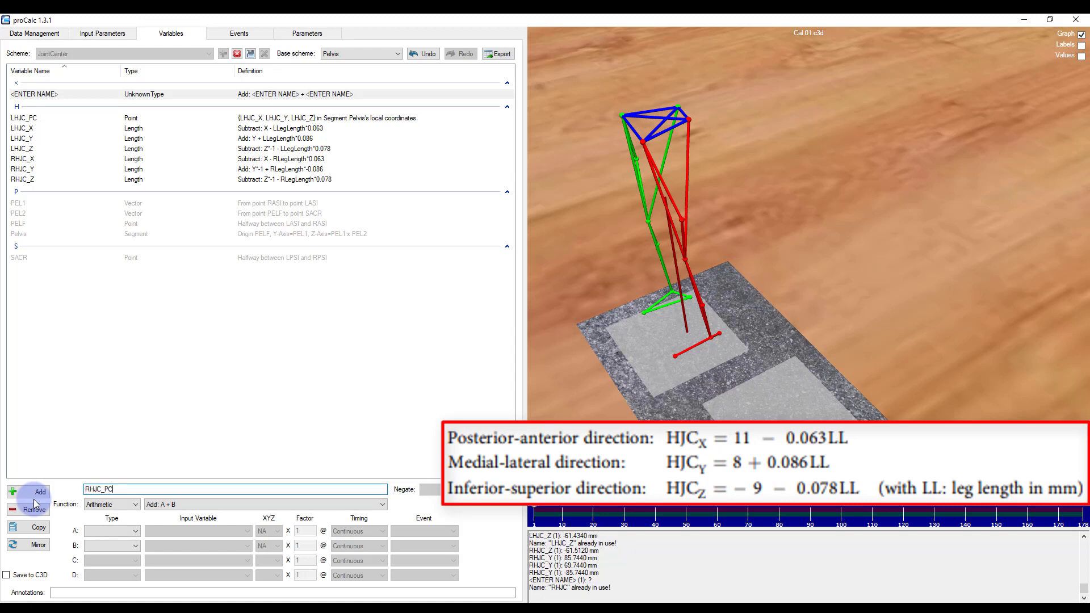
{"action": "type", "text": "PC"}
{"action": "left_click", "coordinate": [99, 504]}
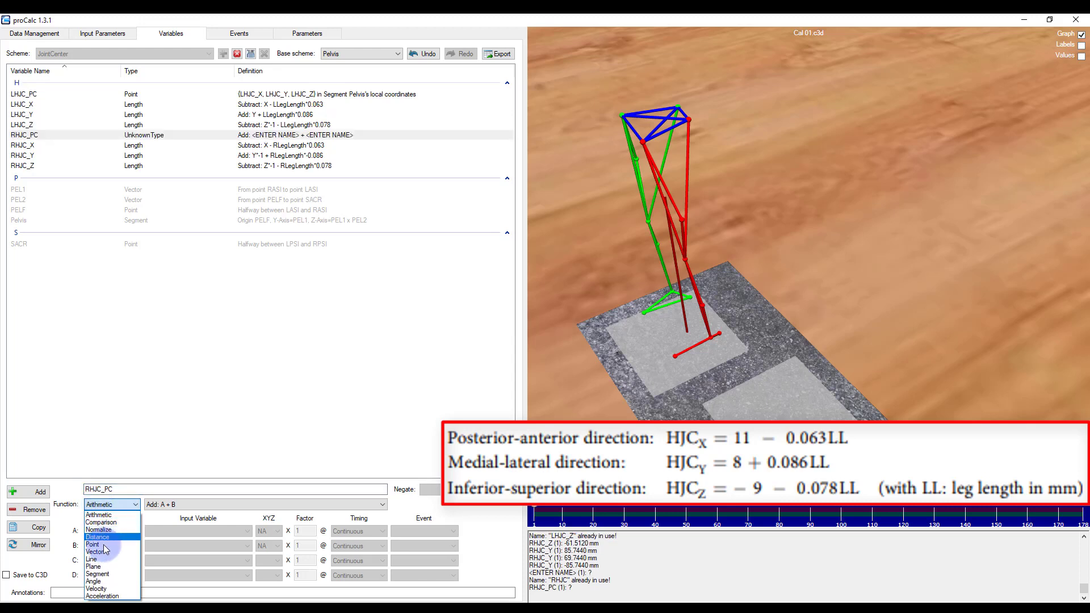
{"action": "left_click", "coordinate": [104, 545]}
{"action": "left_click", "coordinate": [153, 504]}
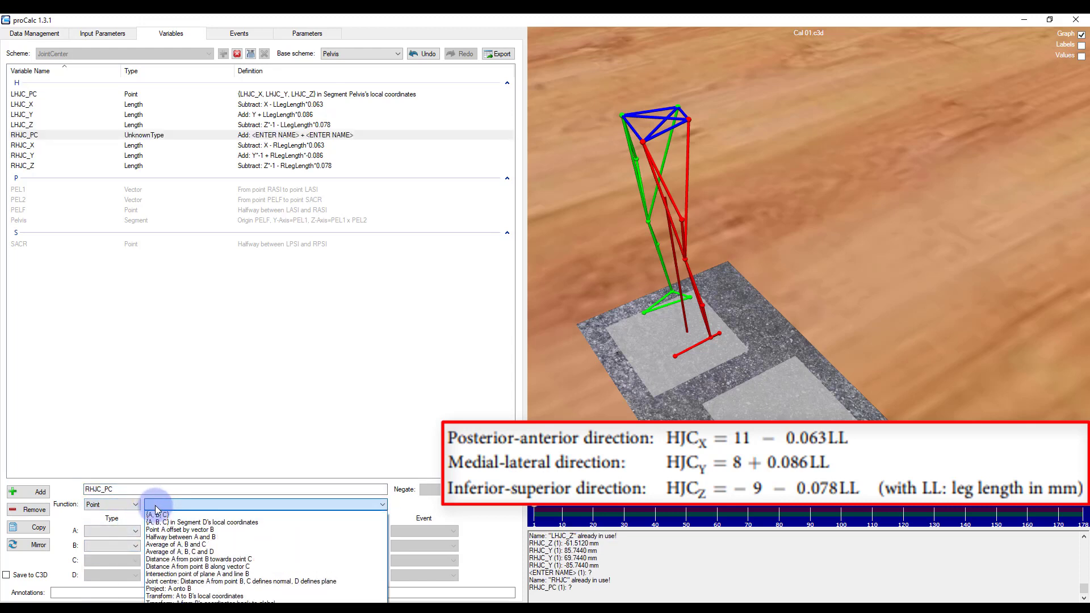
{"action": "left_click", "coordinate": [155, 523]}
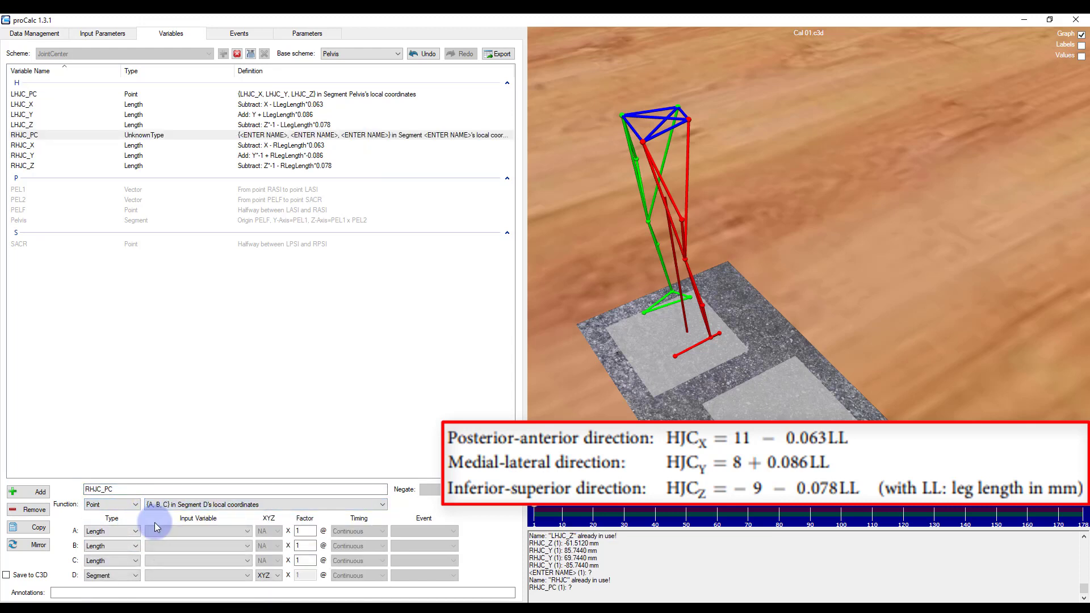
Assign RHJC_X, RHJC_Y and RHJC_Z as inputs A, B and C of RHJC_PC, with the Pelvis segment as input D
{"action": "left_click", "coordinate": [195, 532]}
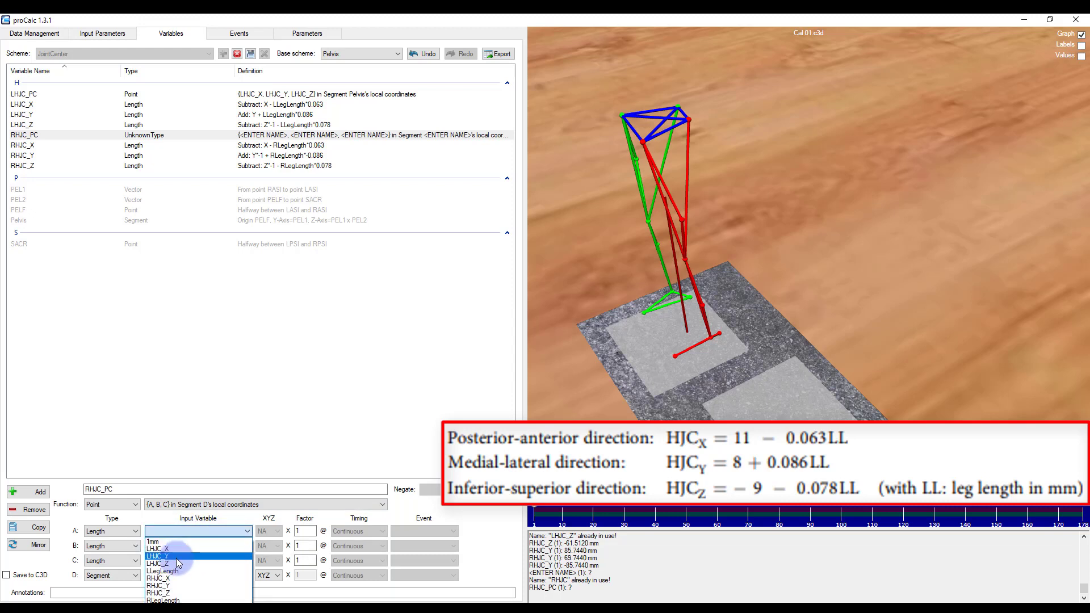
{"action": "left_click", "coordinate": [160, 578]}
{"action": "left_click", "coordinate": [175, 548]}
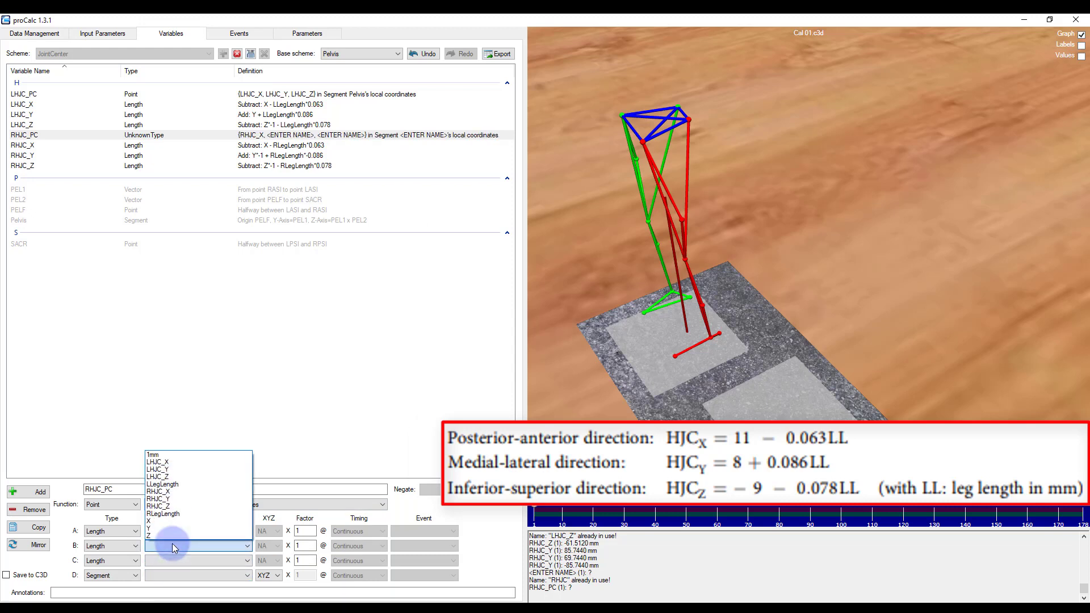
{"action": "left_click", "coordinate": [170, 504]}
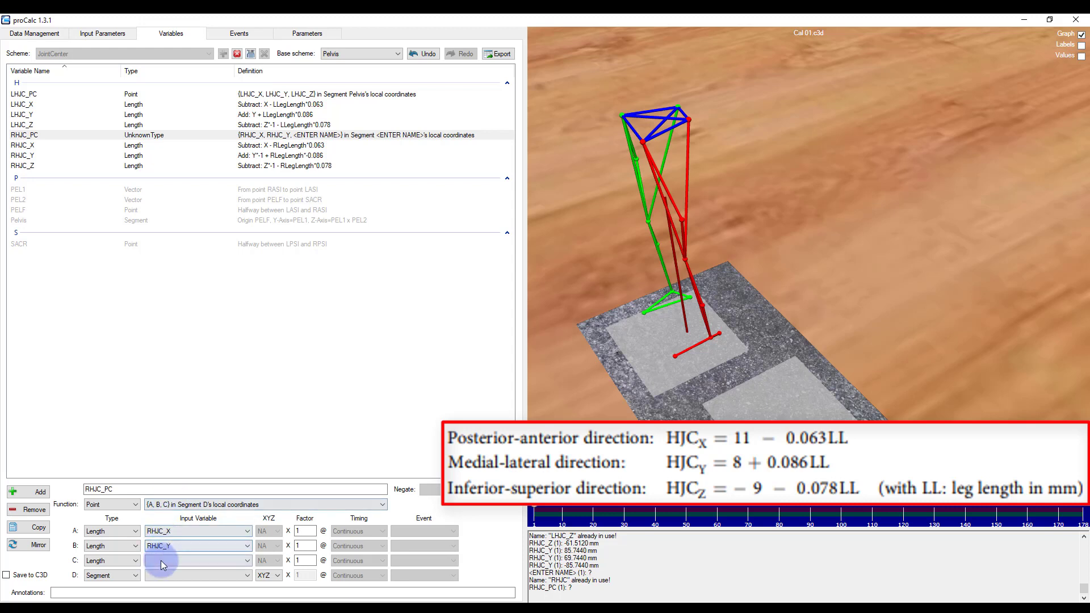
{"action": "left_click", "coordinate": [170, 560]}
{"action": "left_click", "coordinate": [170, 521]}
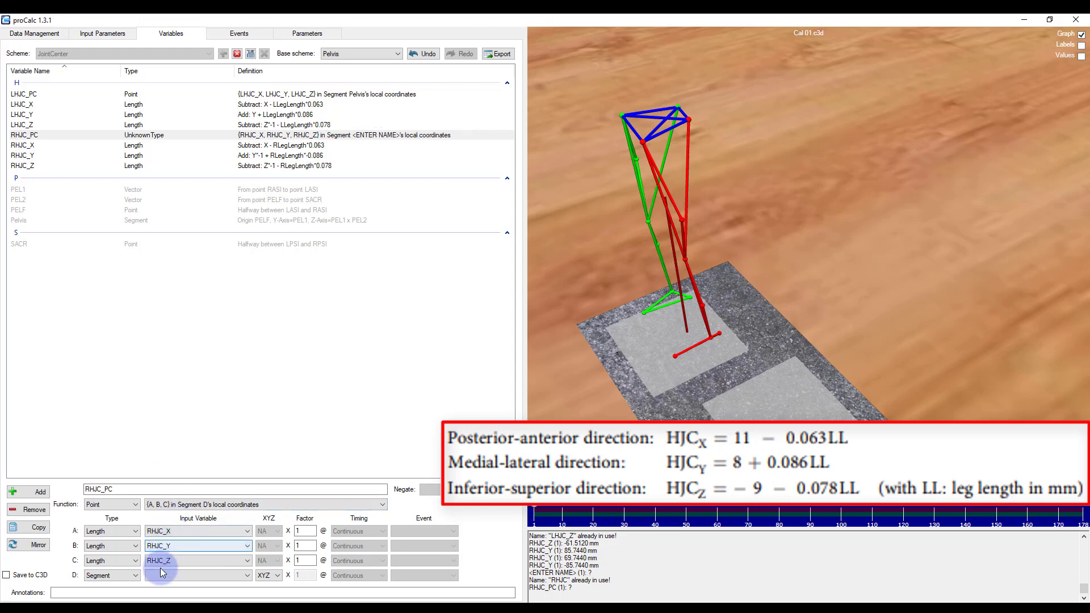
{"action": "left_click", "coordinate": [165, 574]}
{"action": "left_click", "coordinate": [153, 592]}
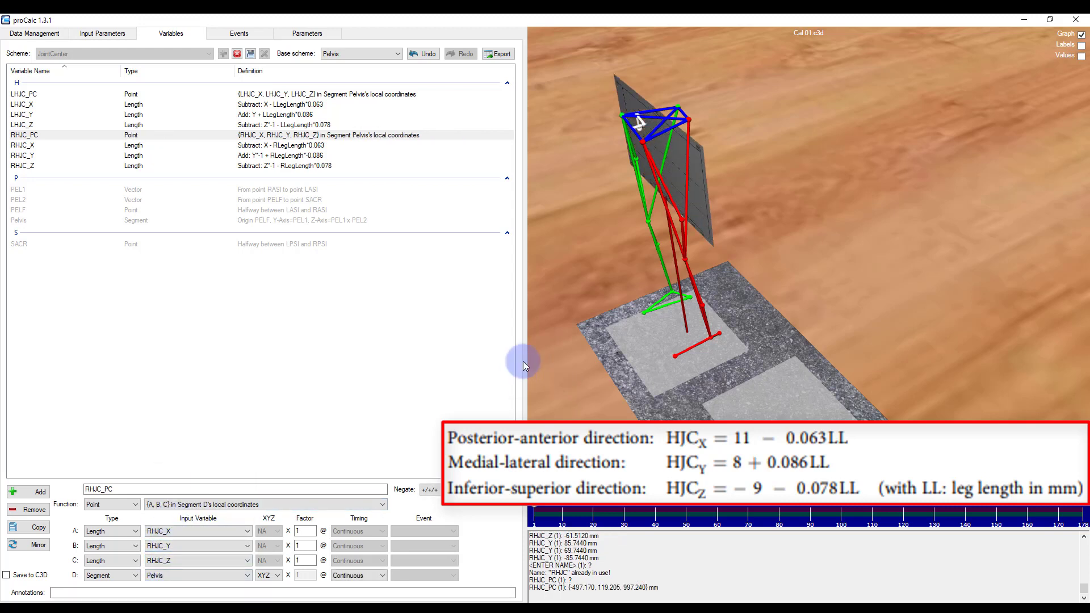
{"action": "left_click_drag", "start_coordinate": [609, 206], "coordinate": [696, 167]}
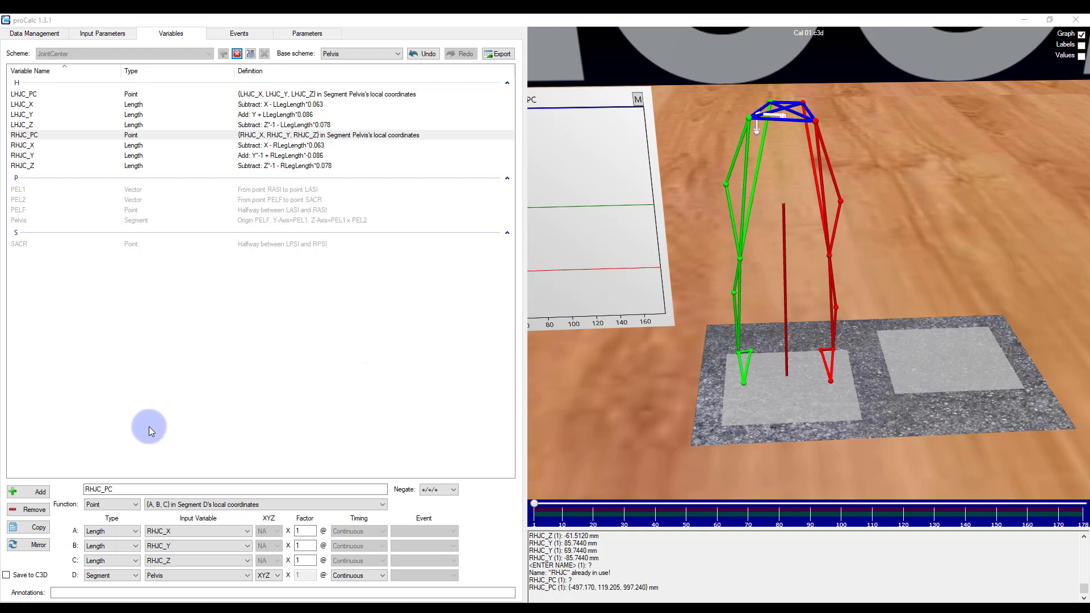
Add a variable named RKJC_PC using the Point function "Joint centre: Distance A from point B, C defines normal, D defines plane"
{"action": "left_click", "coordinate": [40, 491]}
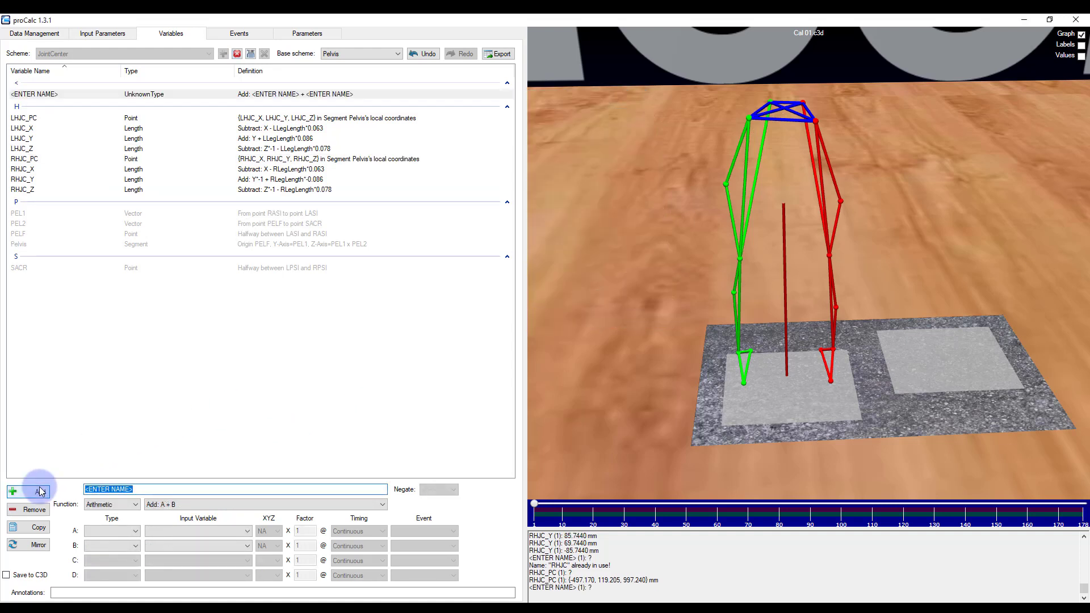
{"action": "type", "text": "RKJC_"}
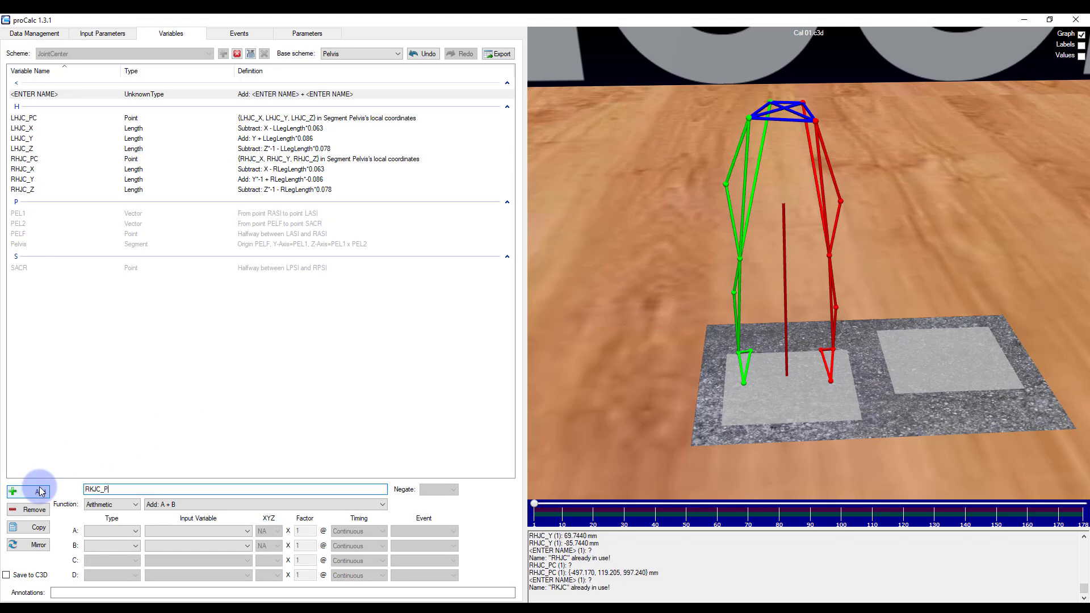
{"action": "type", "text": "PC"}
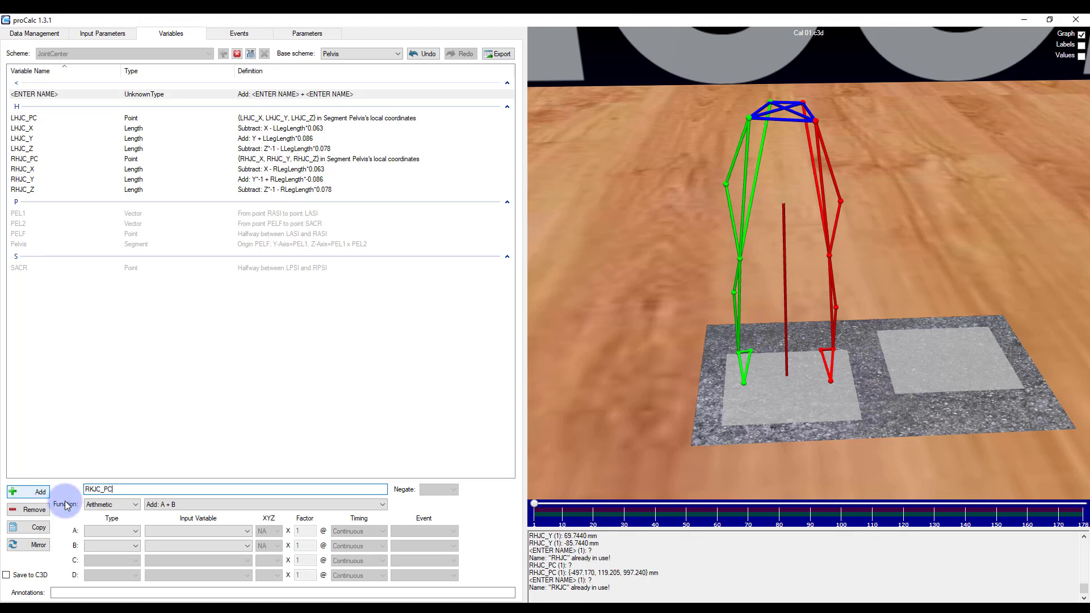
{"action": "left_click", "coordinate": [113, 505]}
{"action": "left_click", "coordinate": [99, 545]}
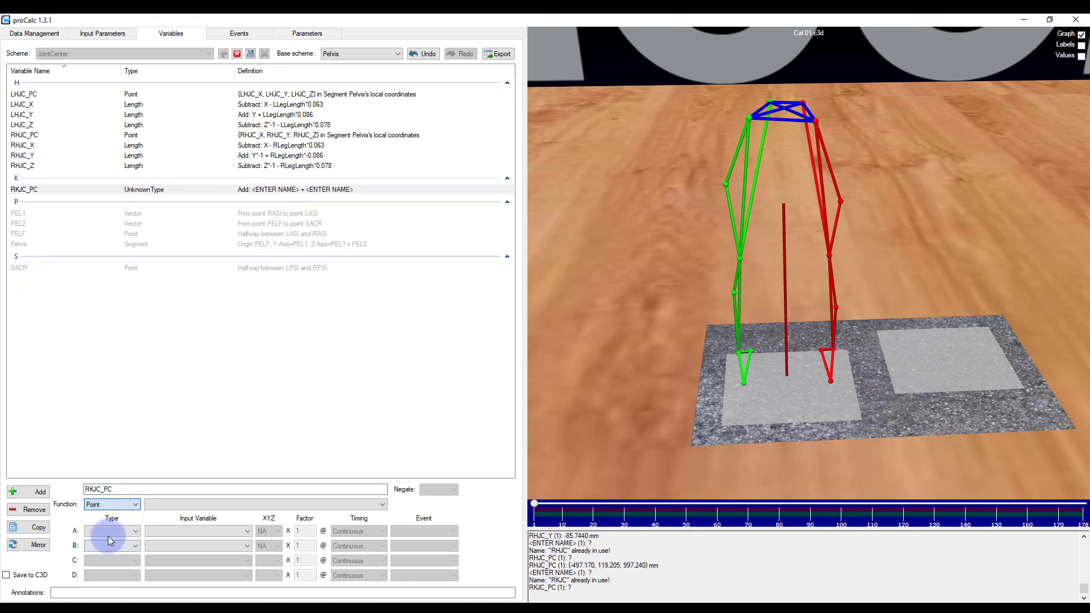
{"action": "left_click", "coordinate": [151, 504]}
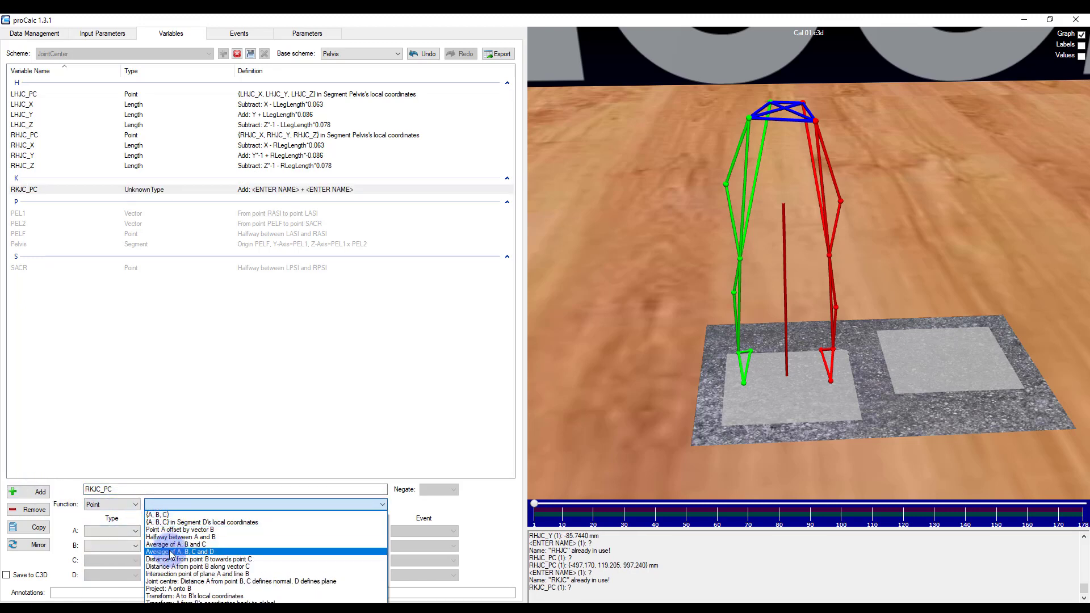
{"action": "left_click", "coordinate": [173, 581]}
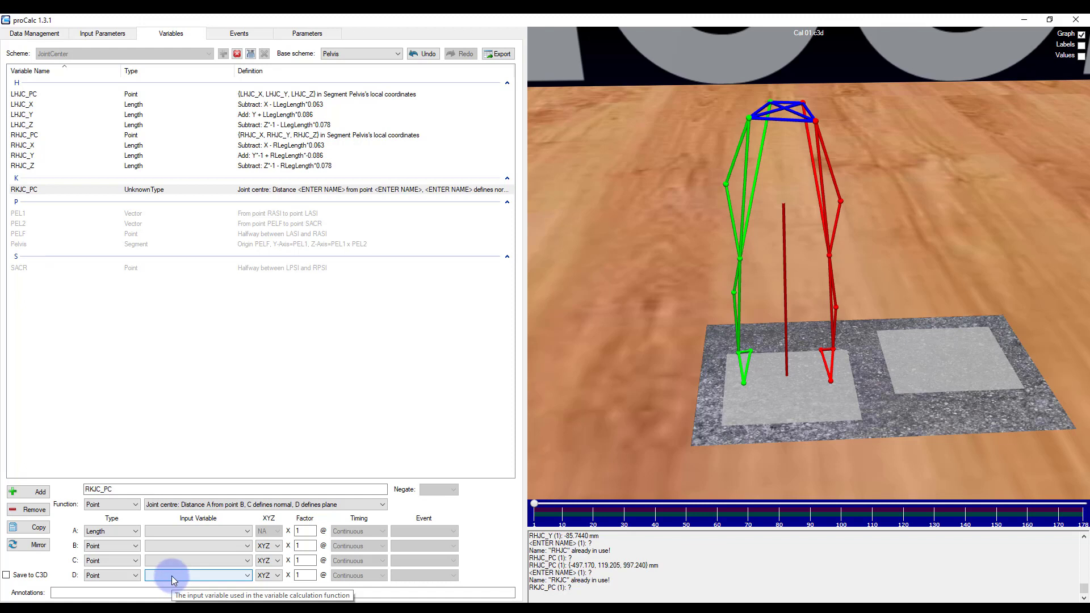
Save the JointCenter variable scheme with the inputs of RKJC_PC still unassigned
{"action": "left_click", "coordinate": [187, 531]}
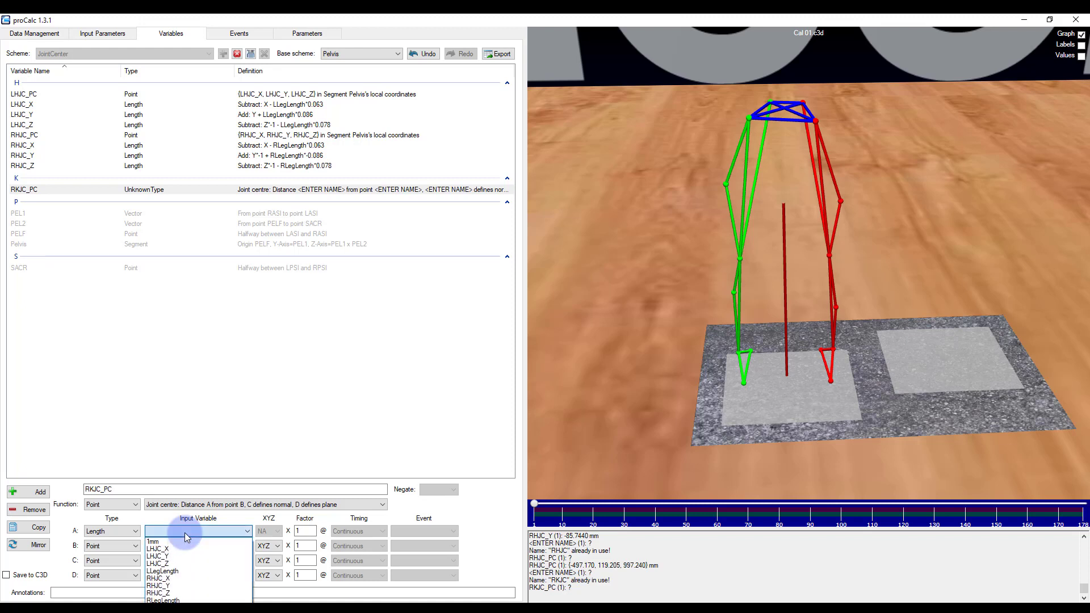
{"action": "left_click", "coordinate": [425, 500]}
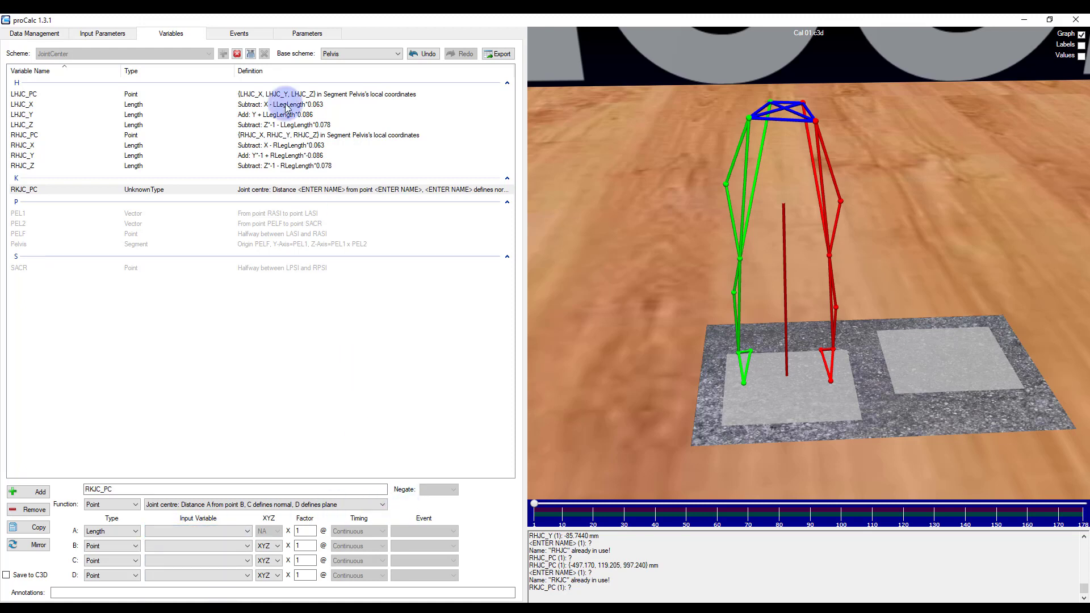
{"action": "left_click", "coordinate": [250, 54]}
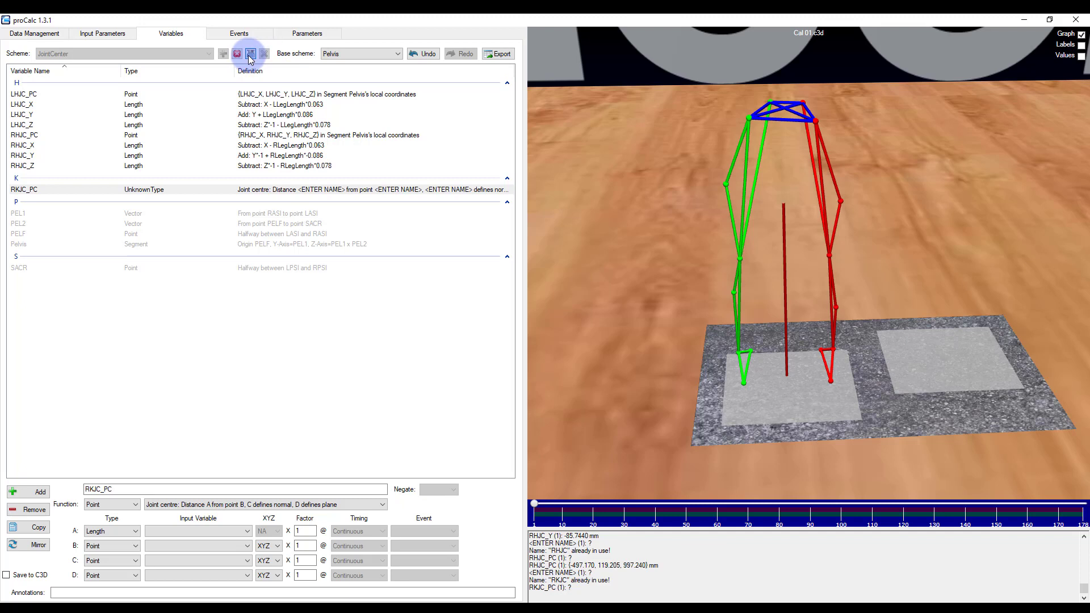
Edit the JointCenters input parameter scheme and add a parameter from the LKneeWidth subject measurement
{"action": "left_click", "coordinate": [99, 35]}
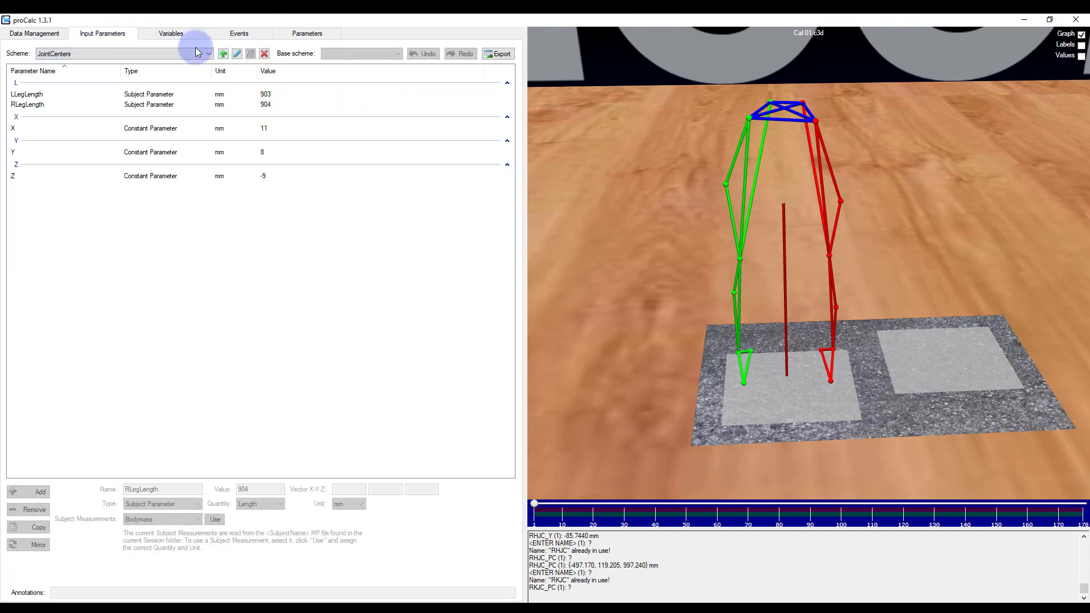
{"action": "left_click", "coordinate": [237, 54]}
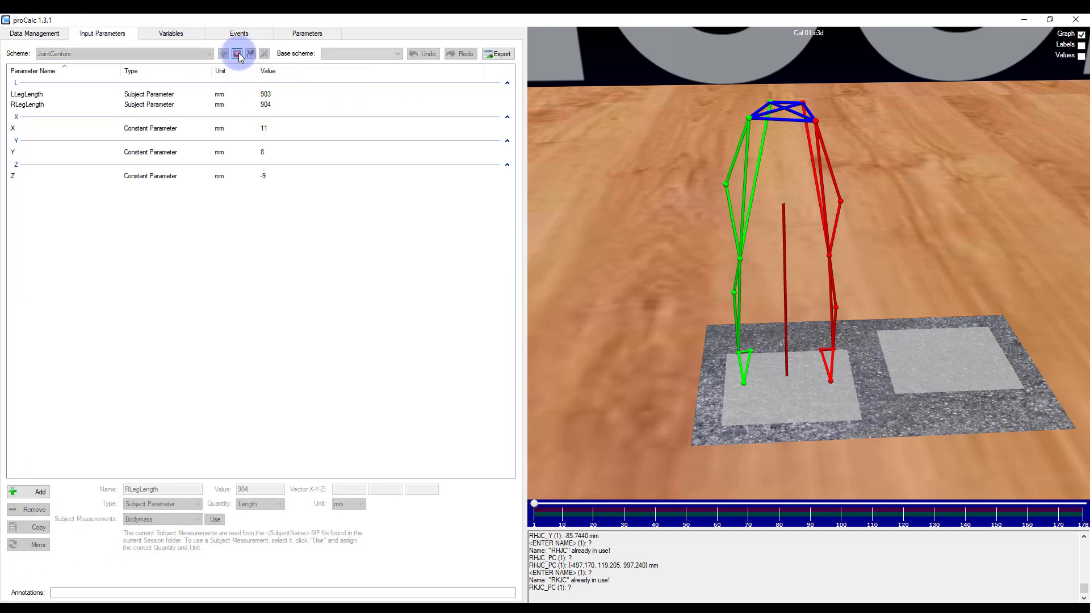
{"action": "left_click", "coordinate": [40, 492]}
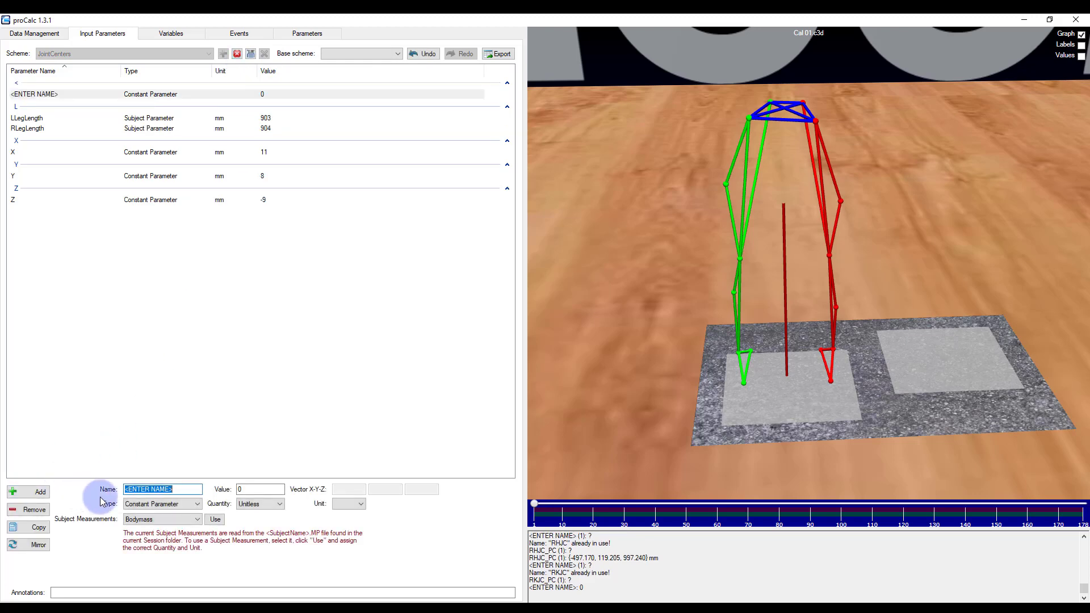
{"action": "left_click", "coordinate": [162, 518]}
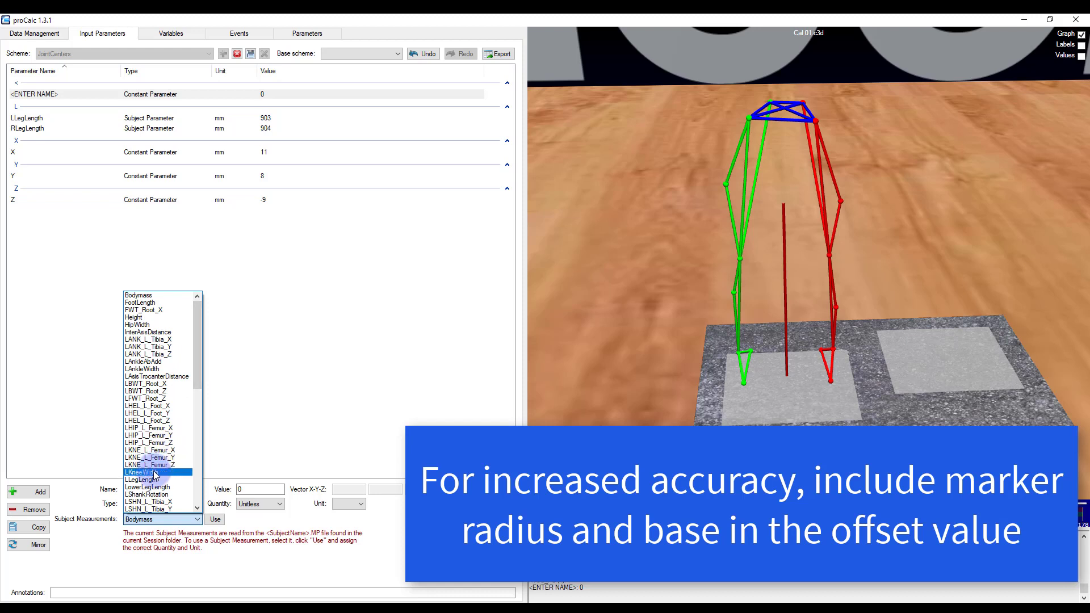
{"action": "left_click", "coordinate": [182, 472]}
{"action": "left_click", "coordinate": [215, 518]}
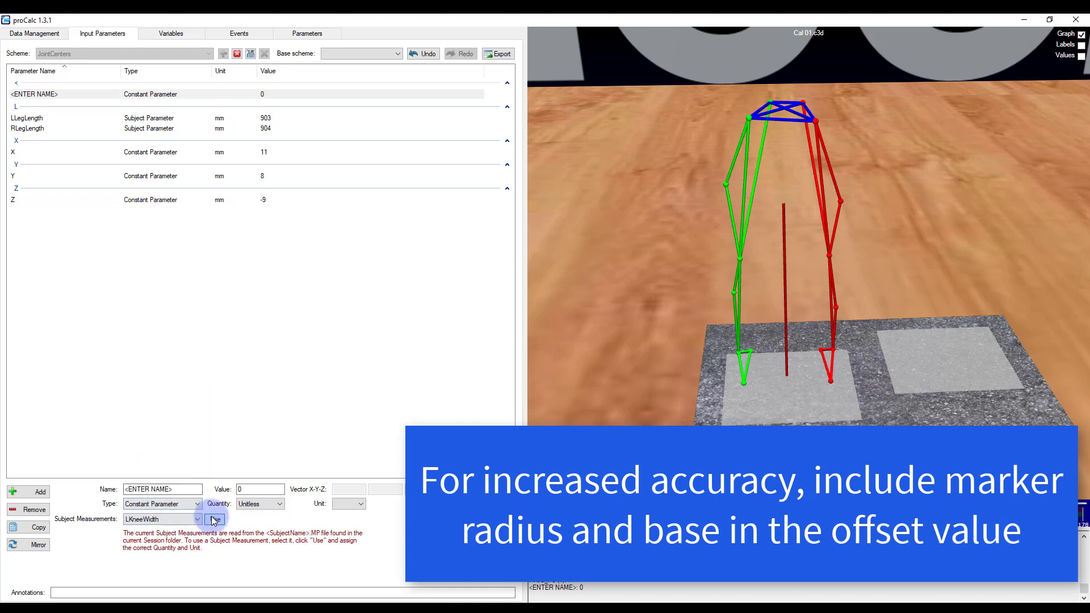
Add a second input parameter from the RKneeWidth subject measurement and save the JointCenters scheme
{"action": "left_click", "coordinate": [41, 492]}
{"action": "left_click", "coordinate": [151, 518]}
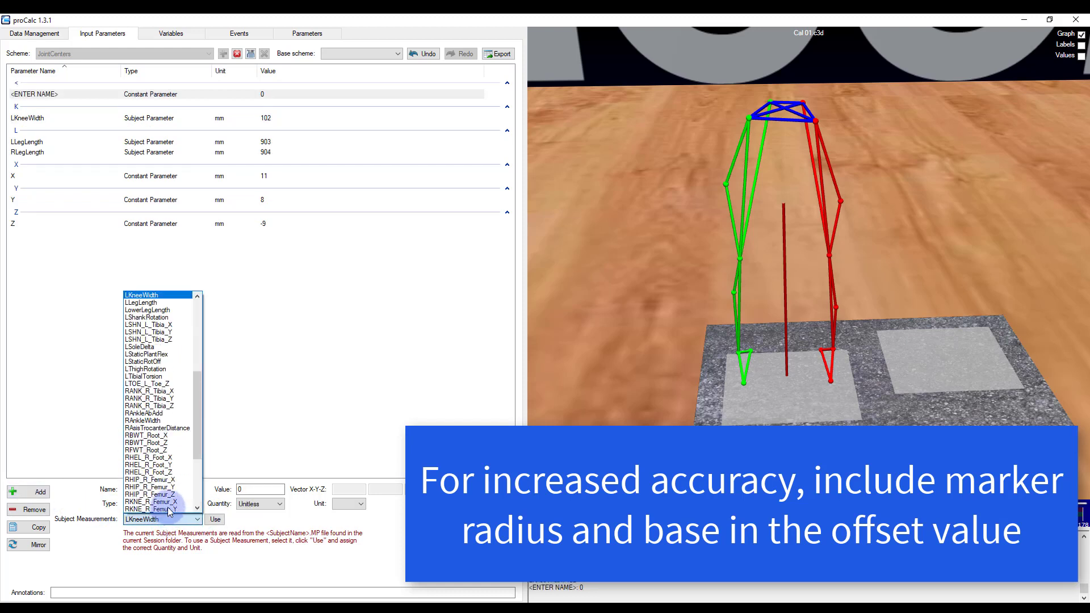
{"action": "left_click_drag", "start_coordinate": [198, 432], "coordinate": [202, 464]}
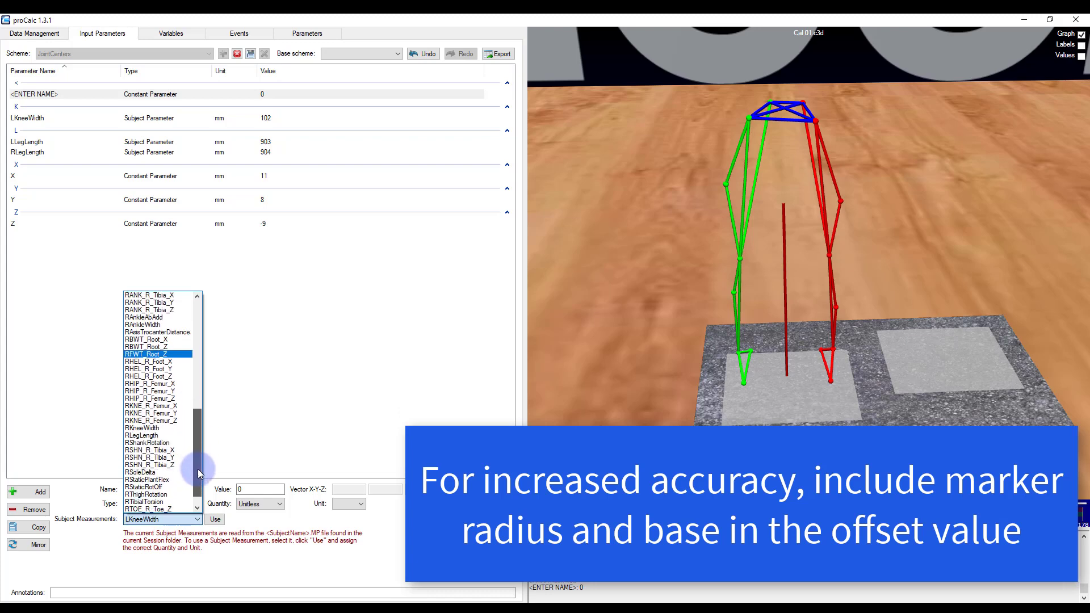
{"action": "left_click", "coordinate": [148, 428]}
{"action": "left_click", "coordinate": [215, 519]}
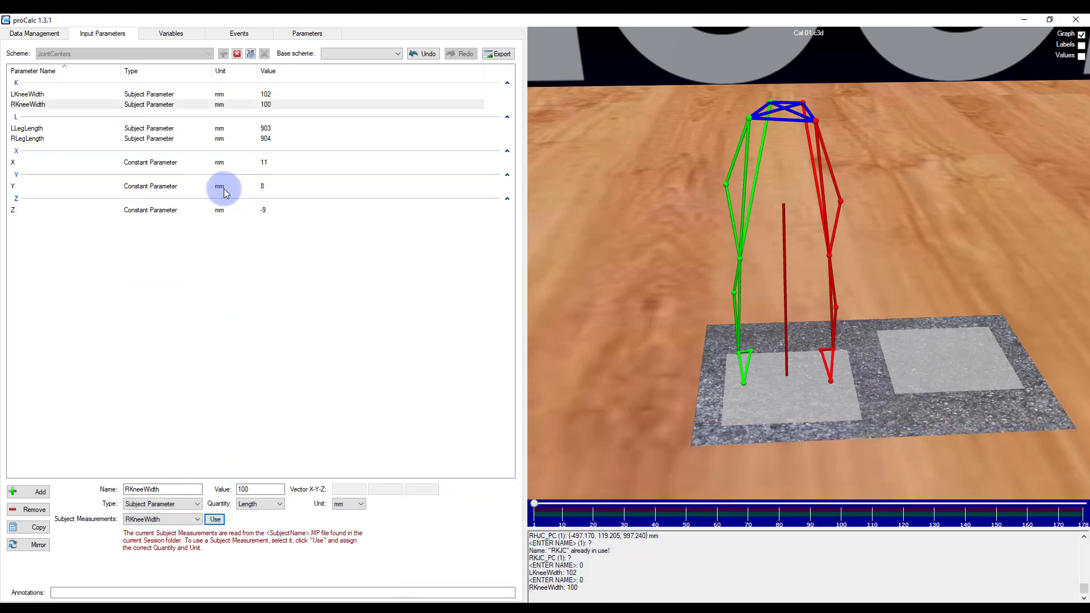
{"action": "left_click", "coordinate": [250, 54]}
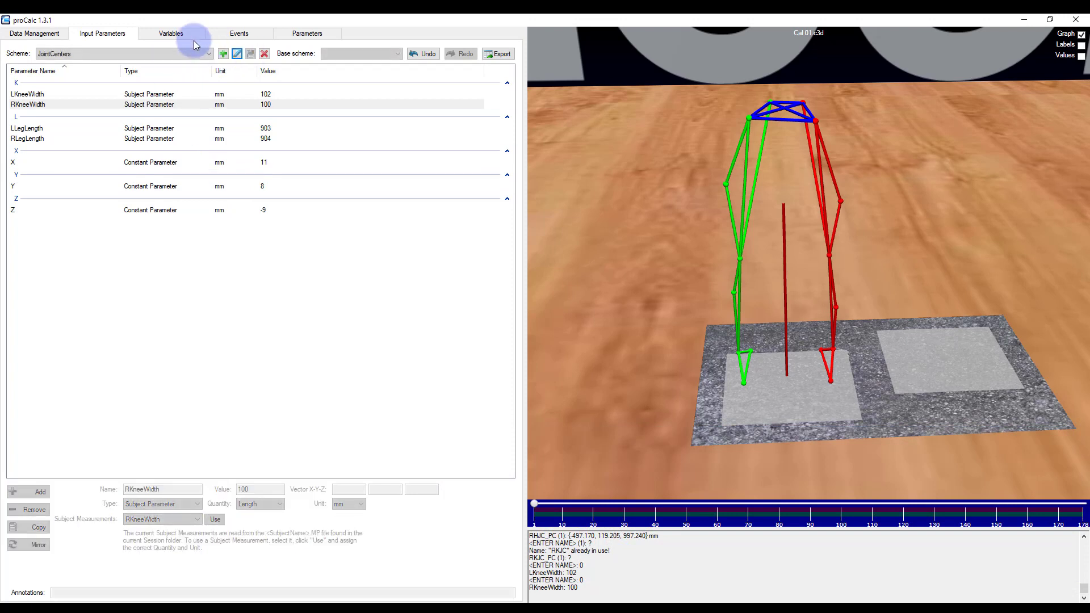
Edit the JointCenter variable scheme and reselect the "Joint centre: Distance A from point B, C defines normal, D defines plane" function for RKJC_PC
{"action": "left_click", "coordinate": [182, 36]}
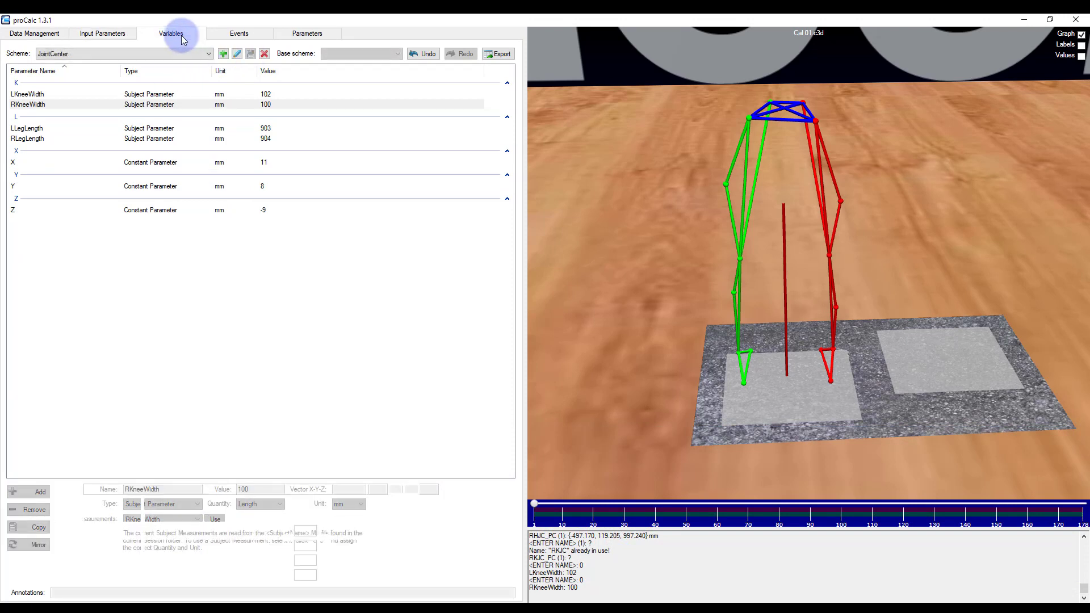
{"action": "left_click", "coordinate": [237, 57]}
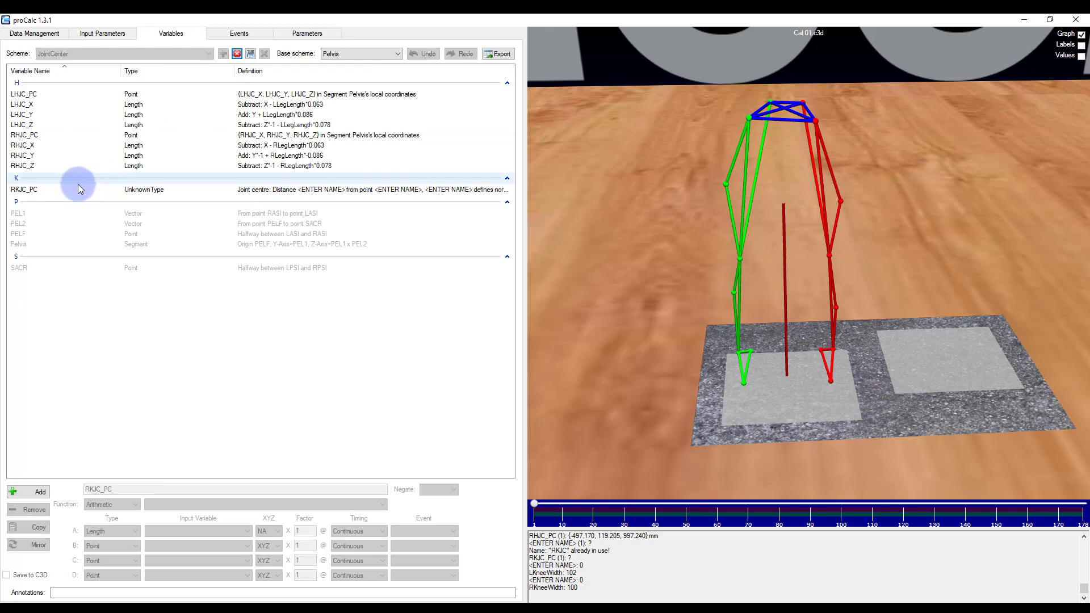
{"action": "left_click", "coordinate": [46, 193]}
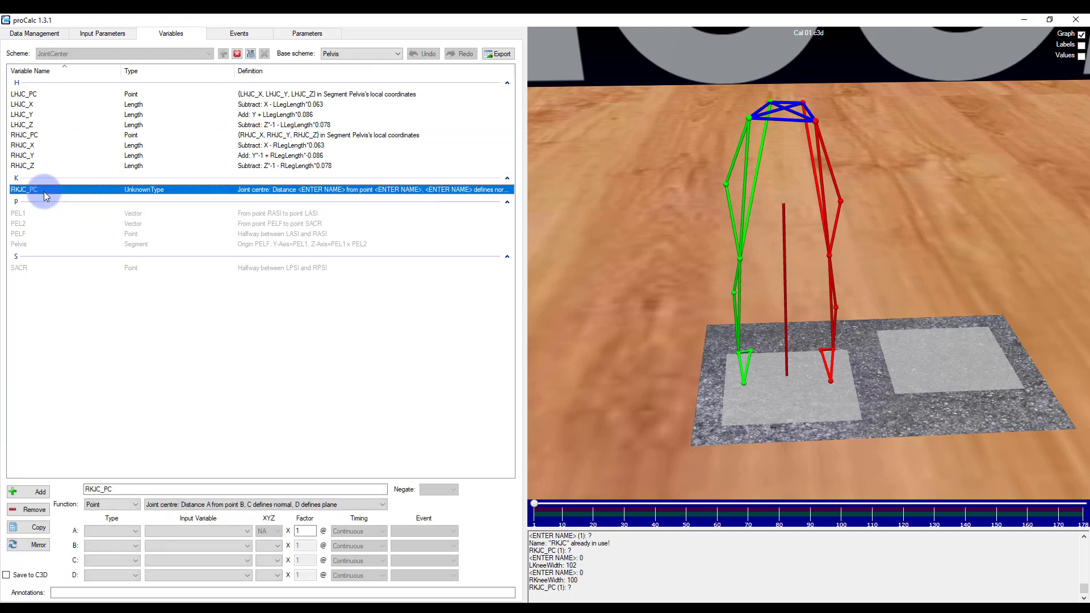
{"action": "left_click", "coordinate": [210, 505]}
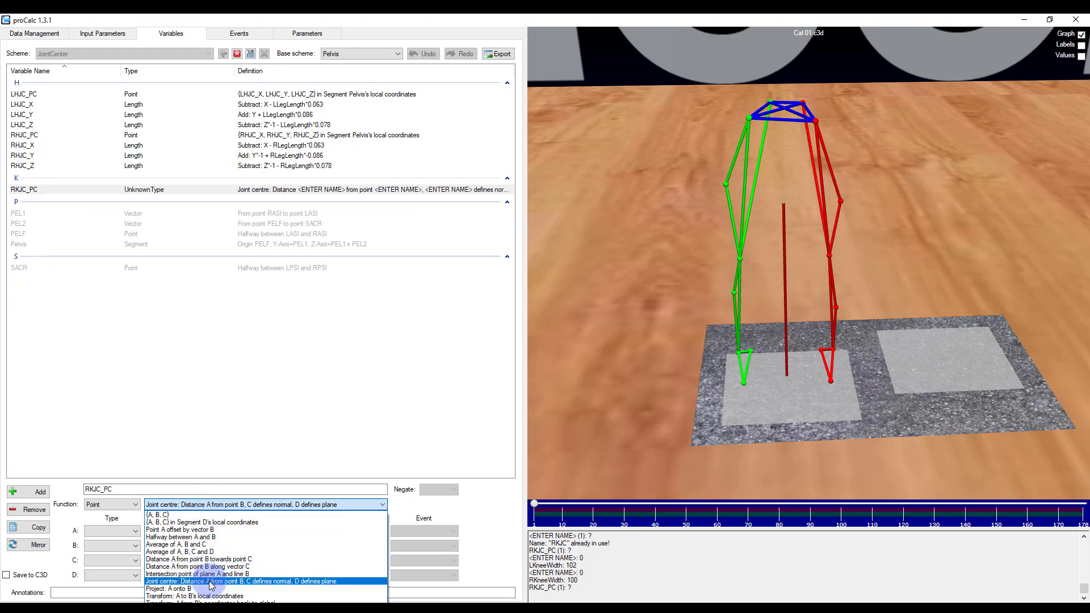
{"action": "left_click", "coordinate": [167, 567]}
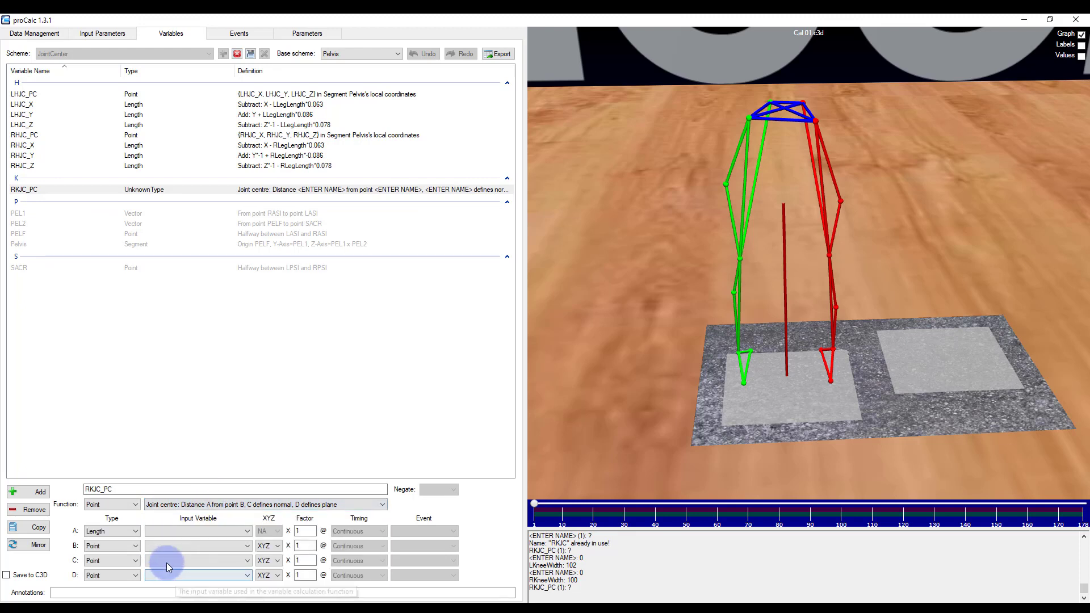
Set distance A of RKJC_PC to RKneeWidth with a factor of 0.5
{"action": "left_click", "coordinate": [177, 533]}
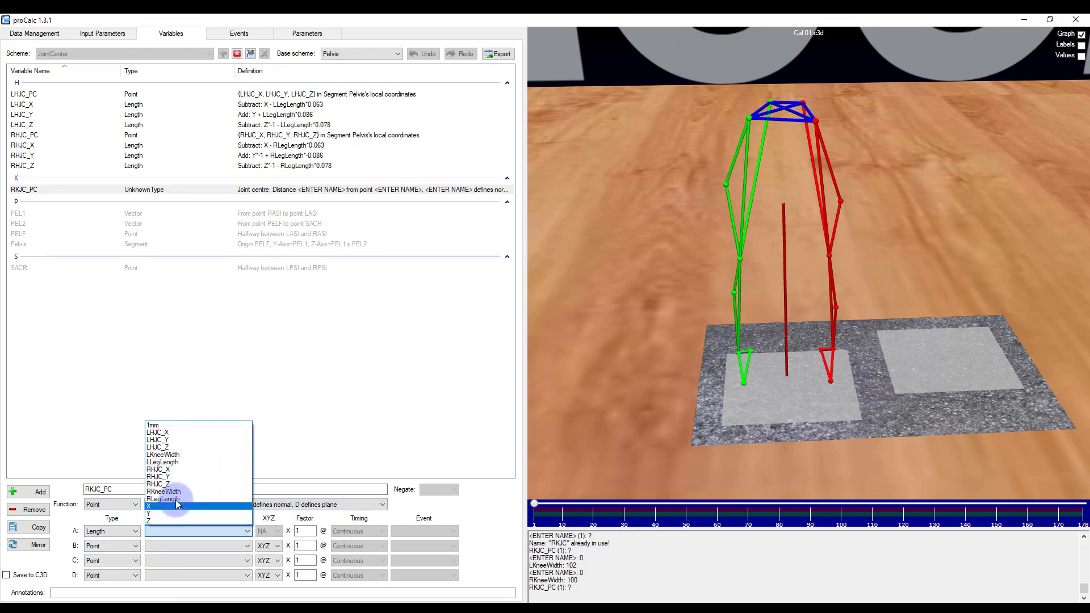
{"action": "left_click", "coordinate": [179, 492]}
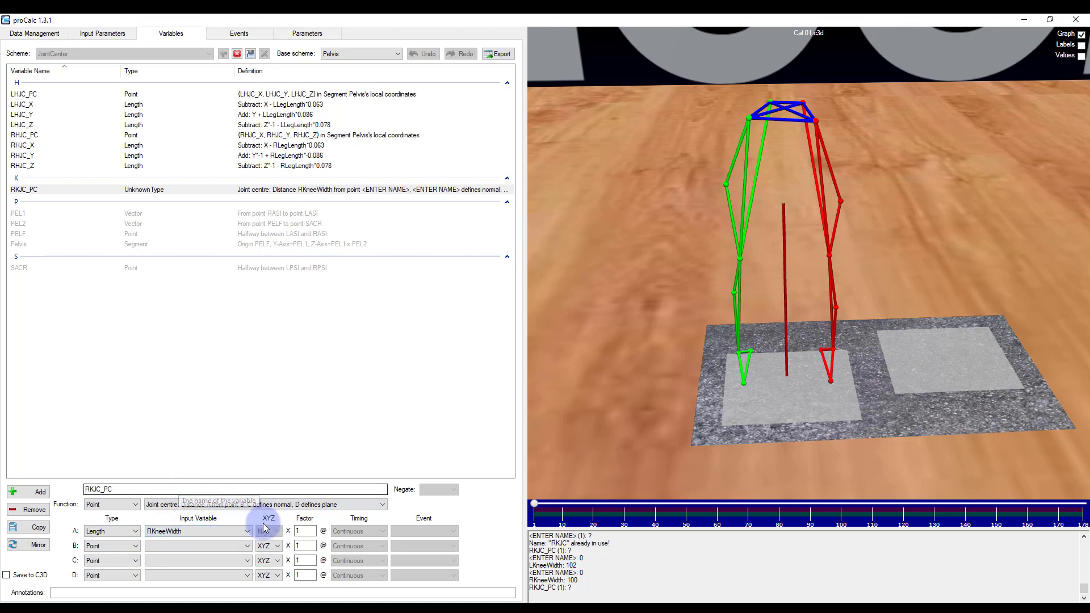
{"action": "left_click_drag", "start_coordinate": [304, 531], "coordinate": [288, 532]}
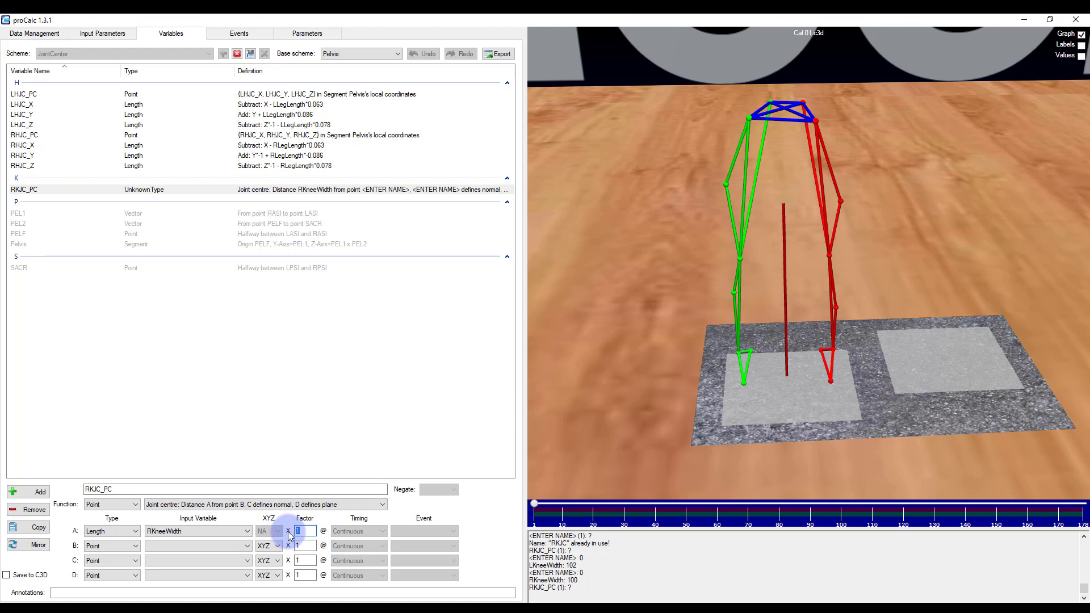
{"action": "type", "text": "0.5"}
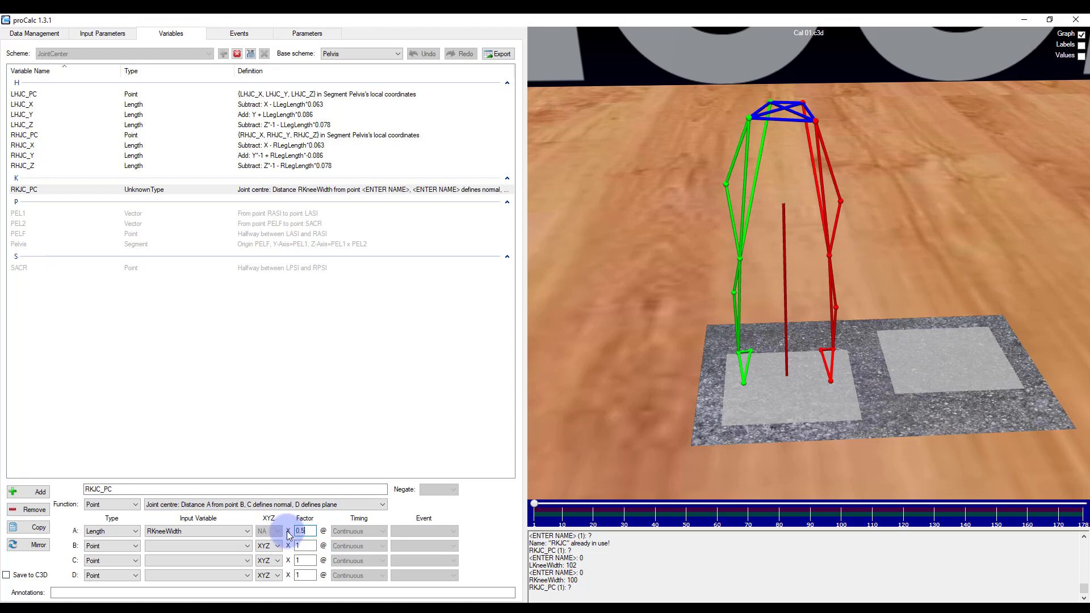
Assign the RKNE marker as point B of RKJC_PC
{"action": "left_click", "coordinate": [196, 544]}
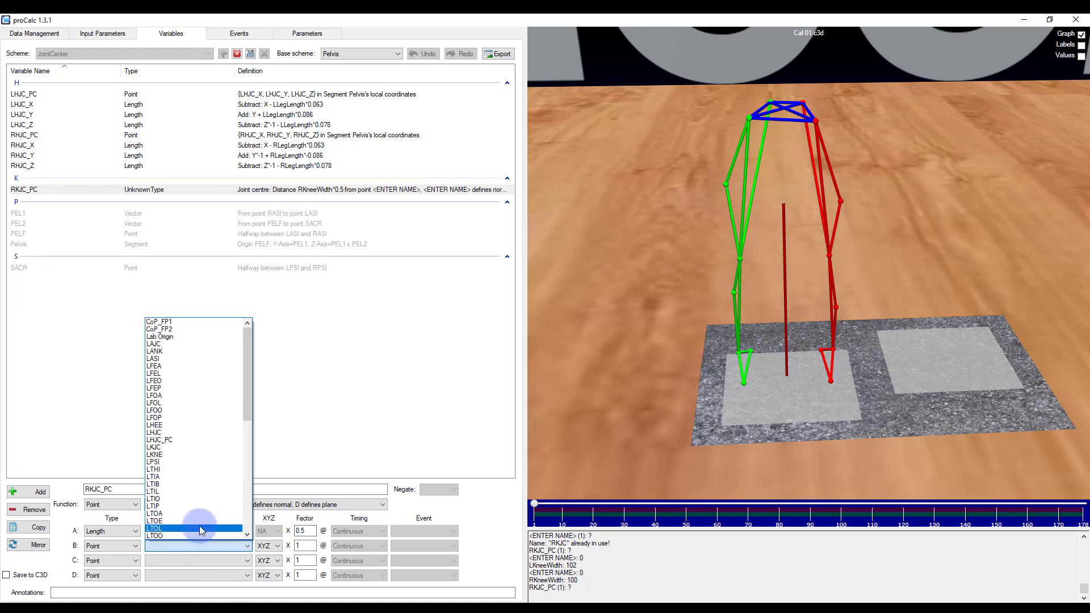
{"action": "left_click_drag", "start_coordinate": [241, 403], "coordinate": [238, 531]}
{"action": "left_click", "coordinate": [154, 439]}
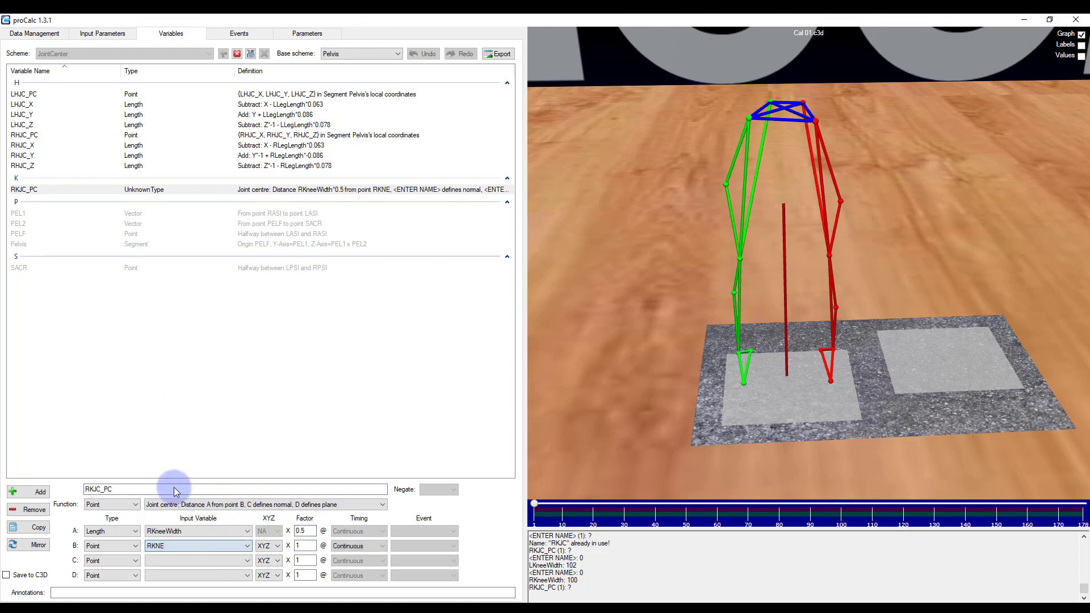
Assign RHJC_PC as input C defining the normal and RTHI as input D defining the plane of RKJC_PC
{"action": "left_click", "coordinate": [168, 560]}
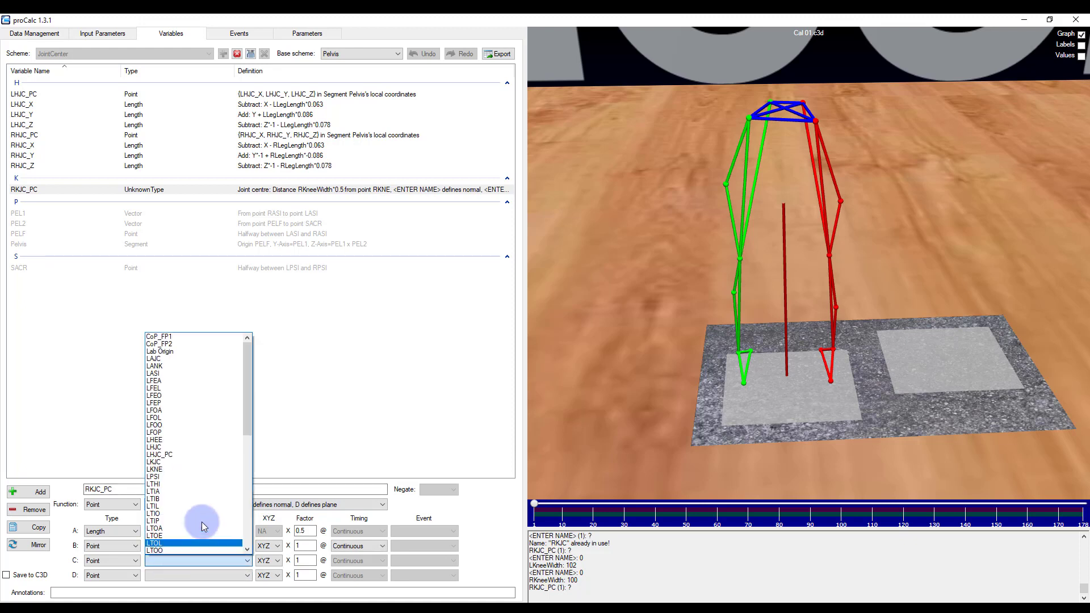
{"action": "left_click_drag", "start_coordinate": [247, 409], "coordinate": [245, 498]}
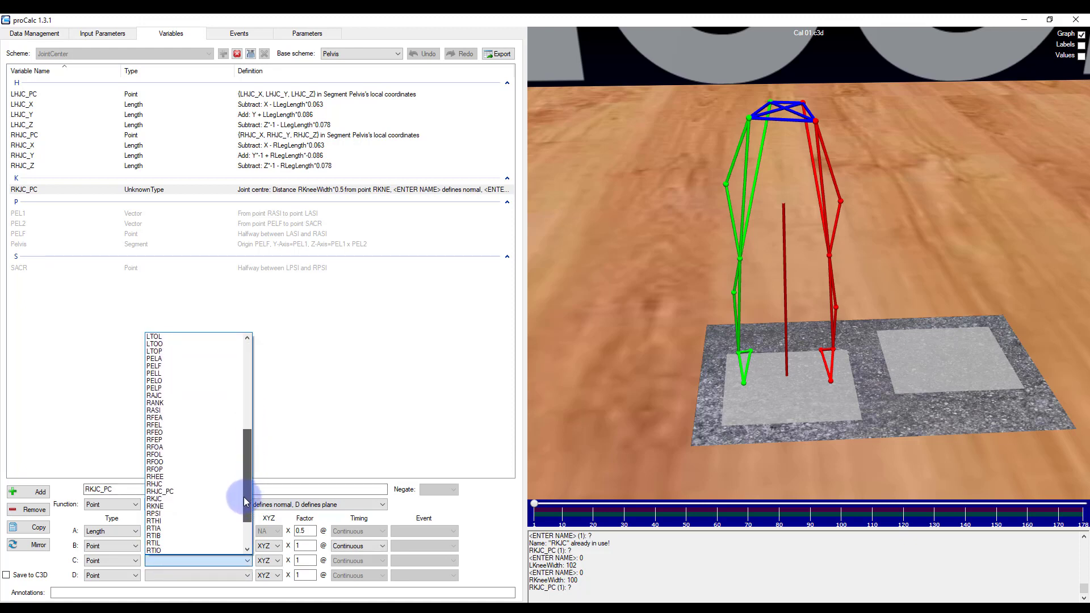
{"action": "left_click", "coordinate": [183, 496]}
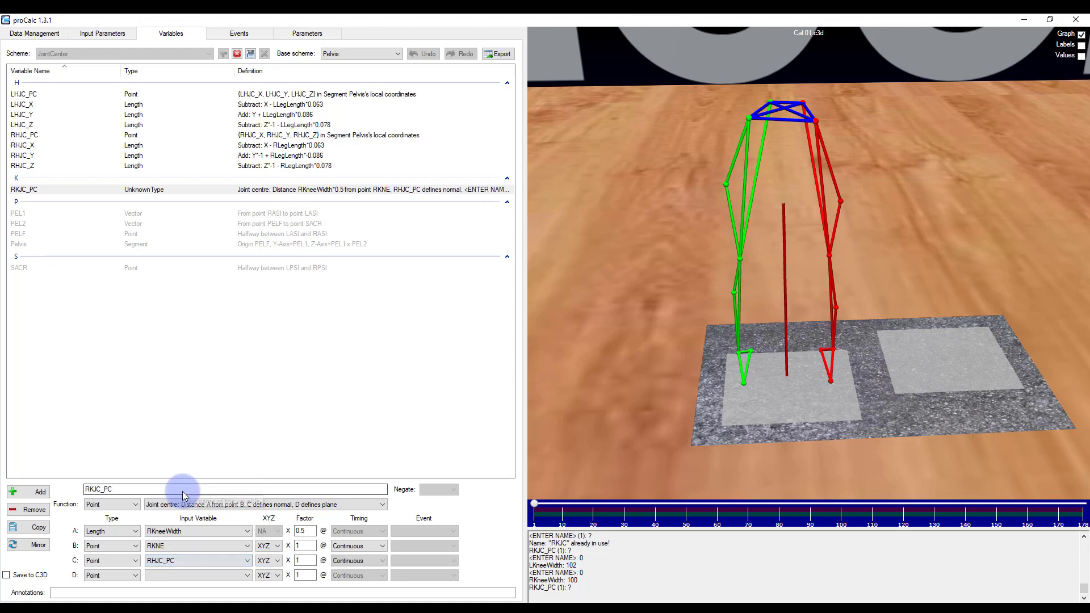
{"action": "left_click", "coordinate": [163, 575]}
{"action": "left_click_drag", "start_coordinate": [246, 451], "coordinate": [233, 538]}
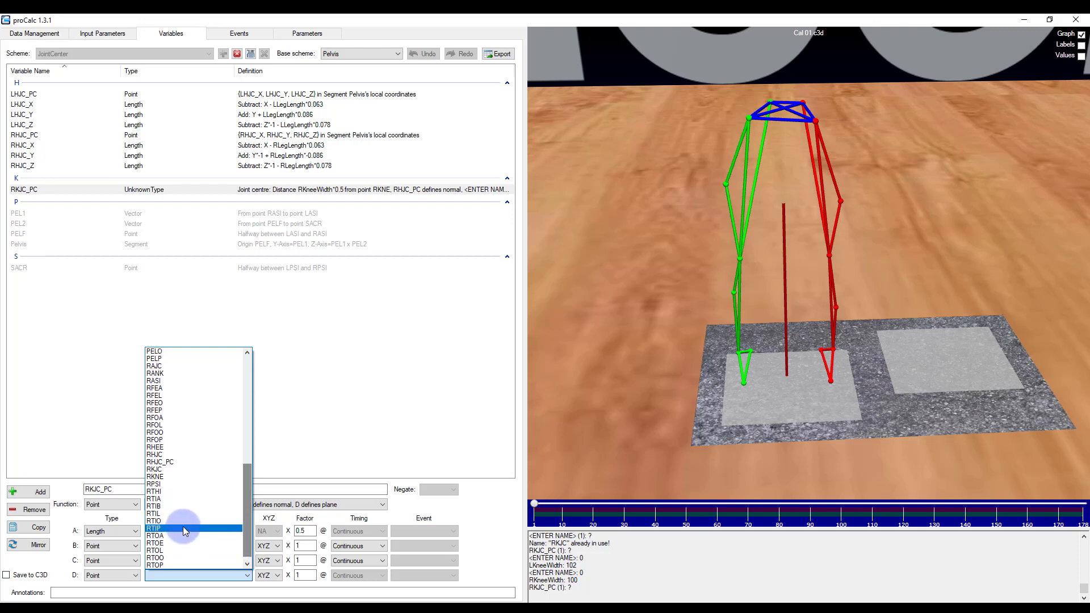
{"action": "left_click", "coordinate": [168, 491]}
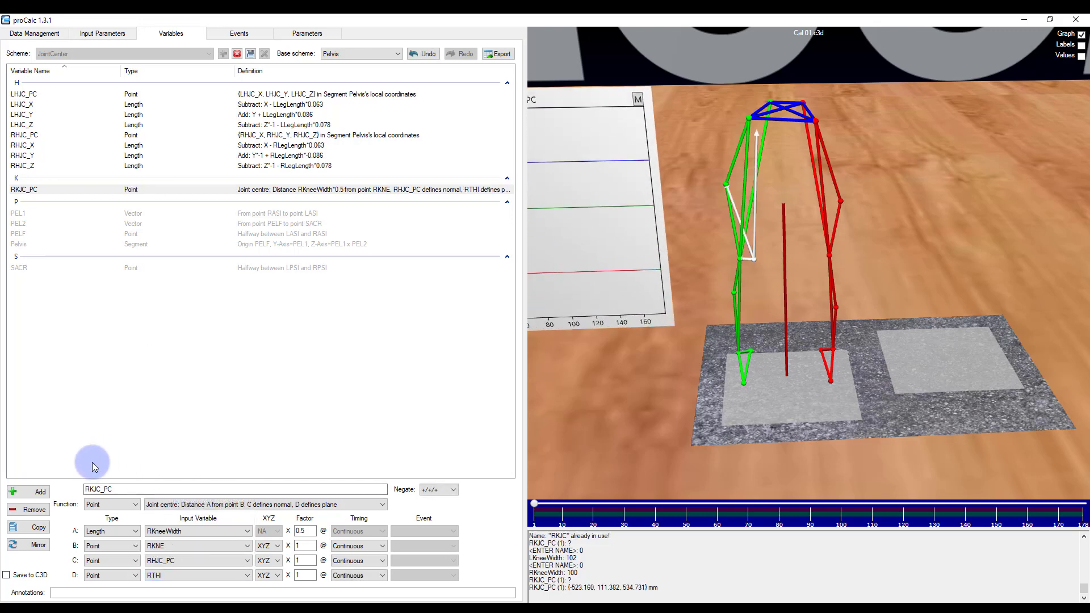
Mirror RKJC_PC to create the left knee joint centre variable LKJC_PC
{"action": "left_click", "coordinate": [39, 545]}
{"action": "left_click", "coordinate": [39, 545]}
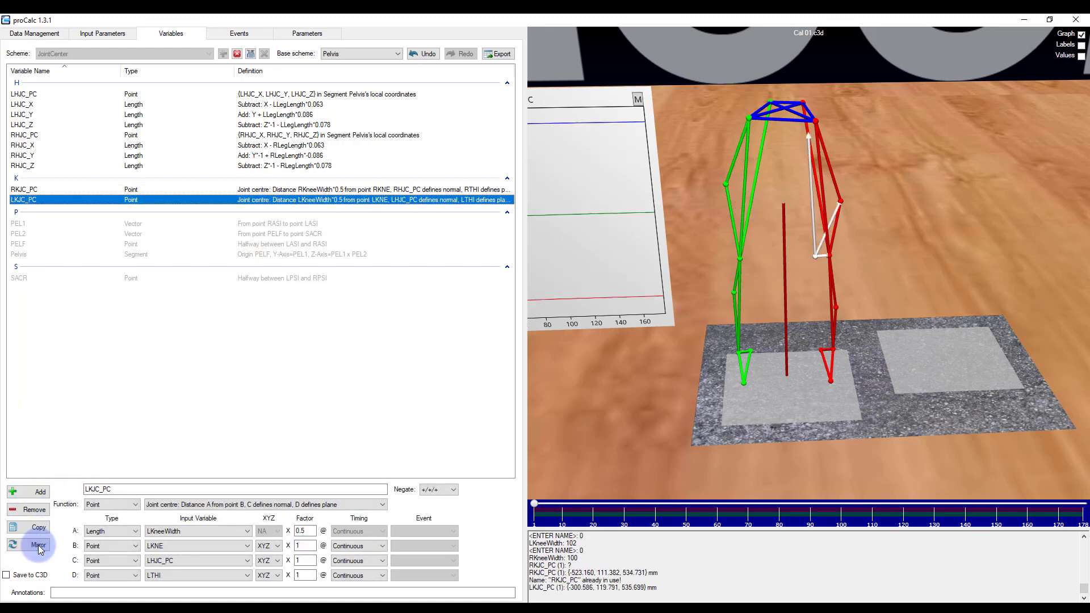
{"action": "left_click", "coordinate": [129, 453]}
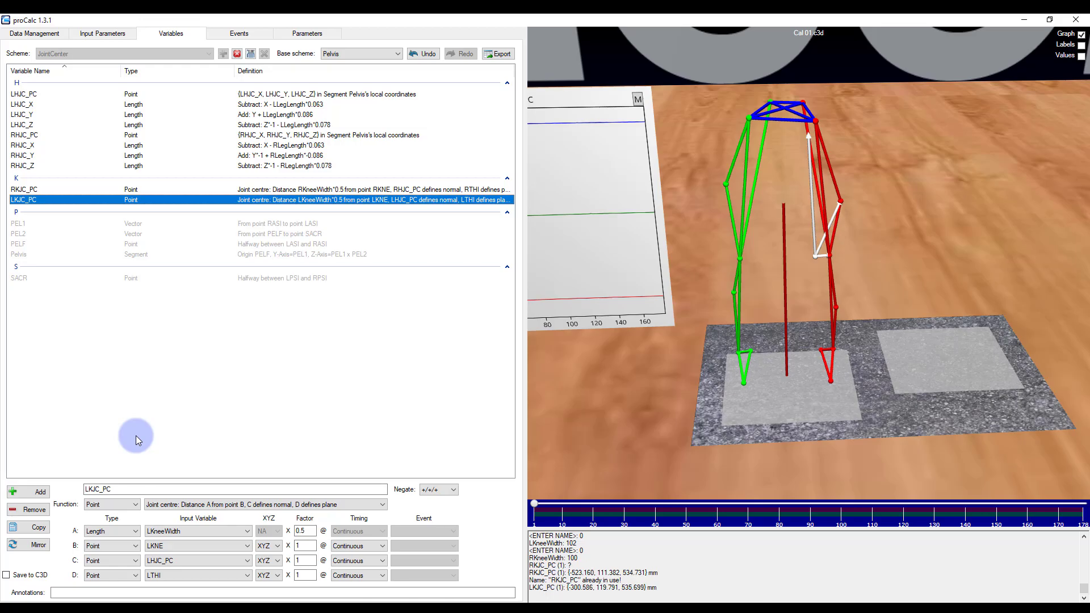